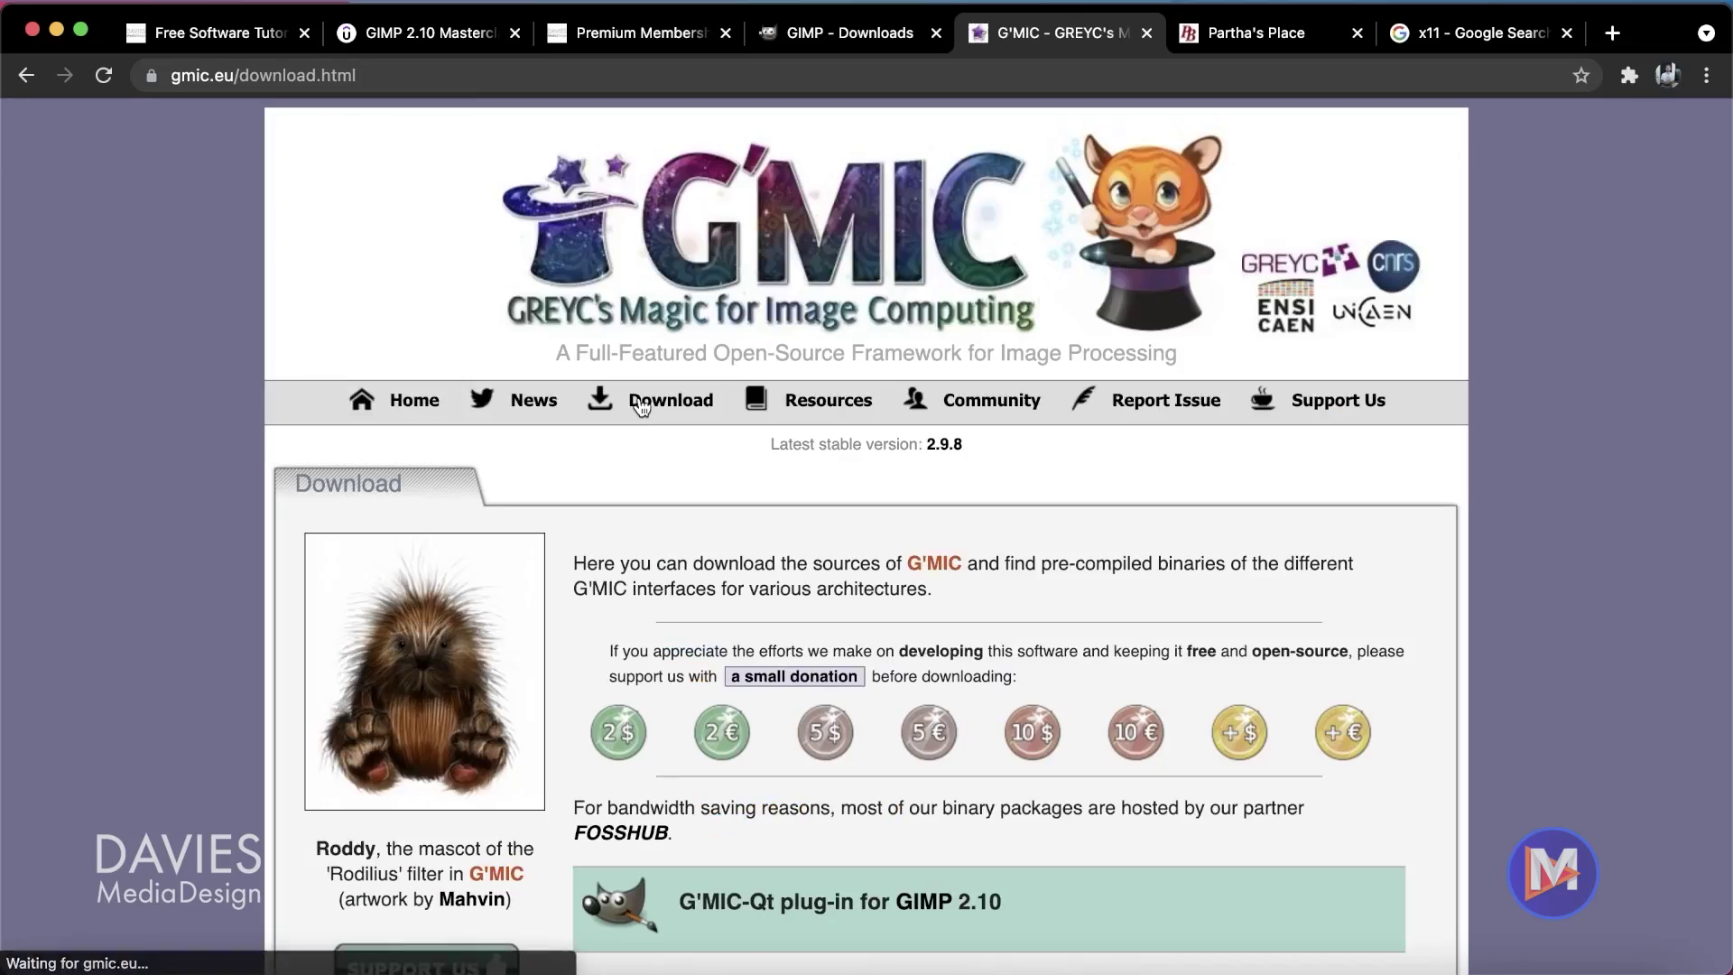
- Scroll the gmic.eu download page down to the G'MIC-Qt Windows .exe and Linux links
scroll(642, 408, "down", 5)
scroll(642, 408, "down", 1)
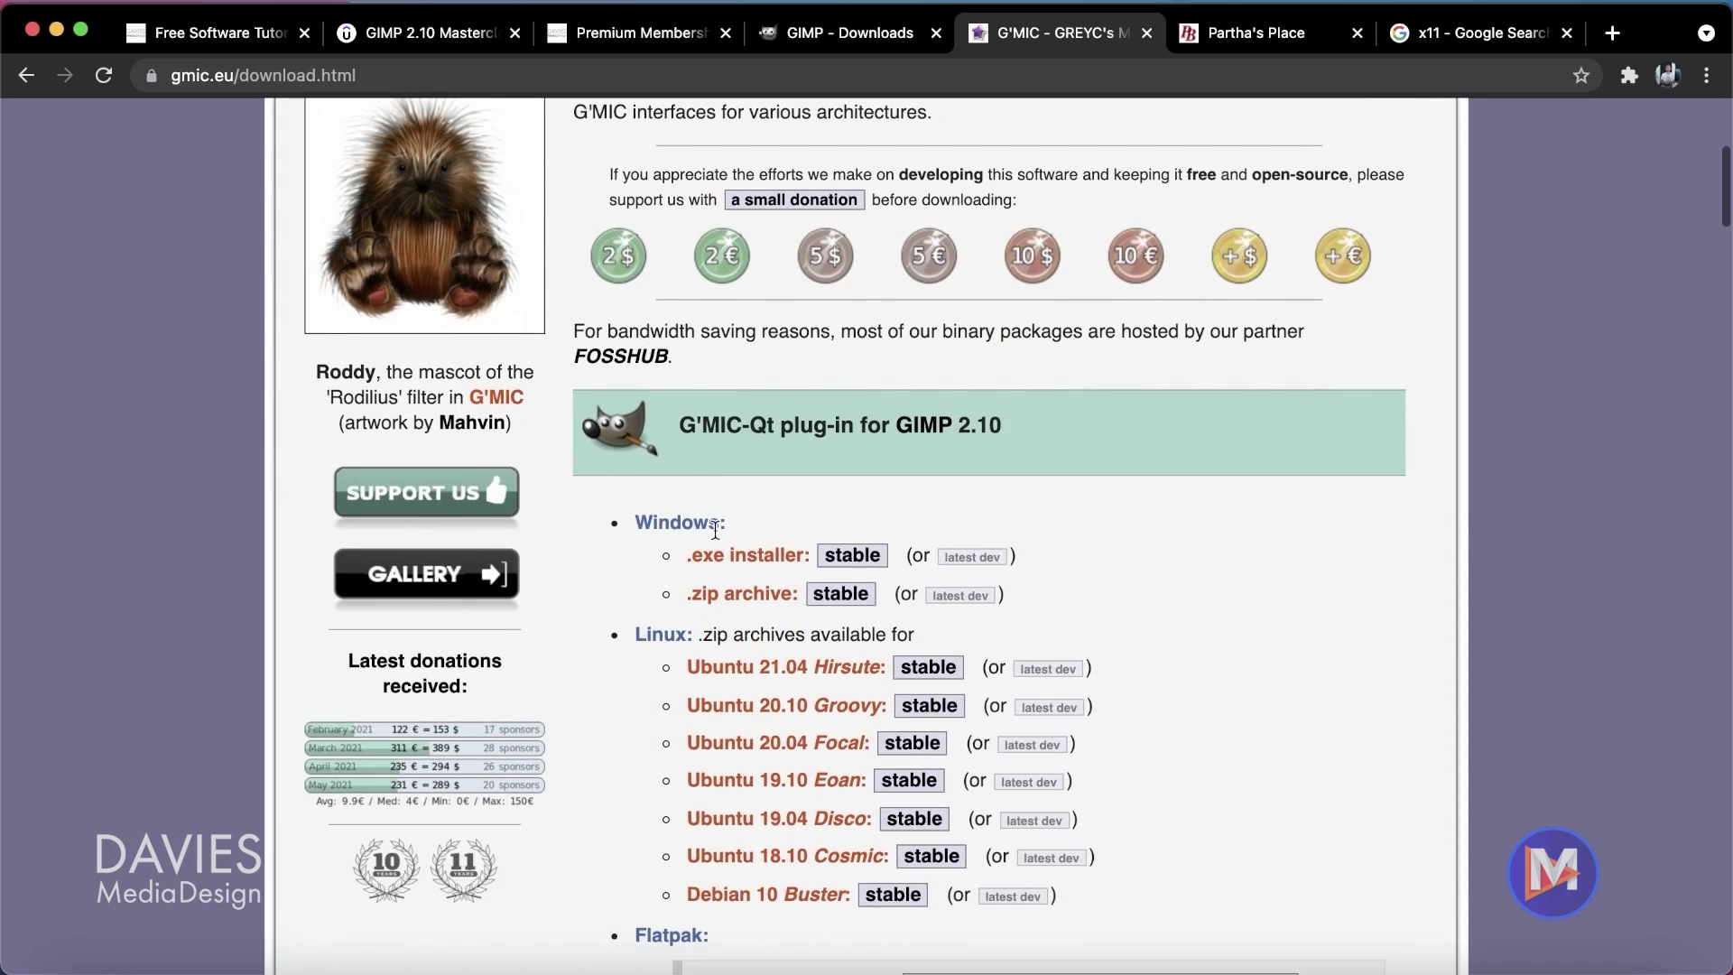
scroll(742, 513, "down", 3)
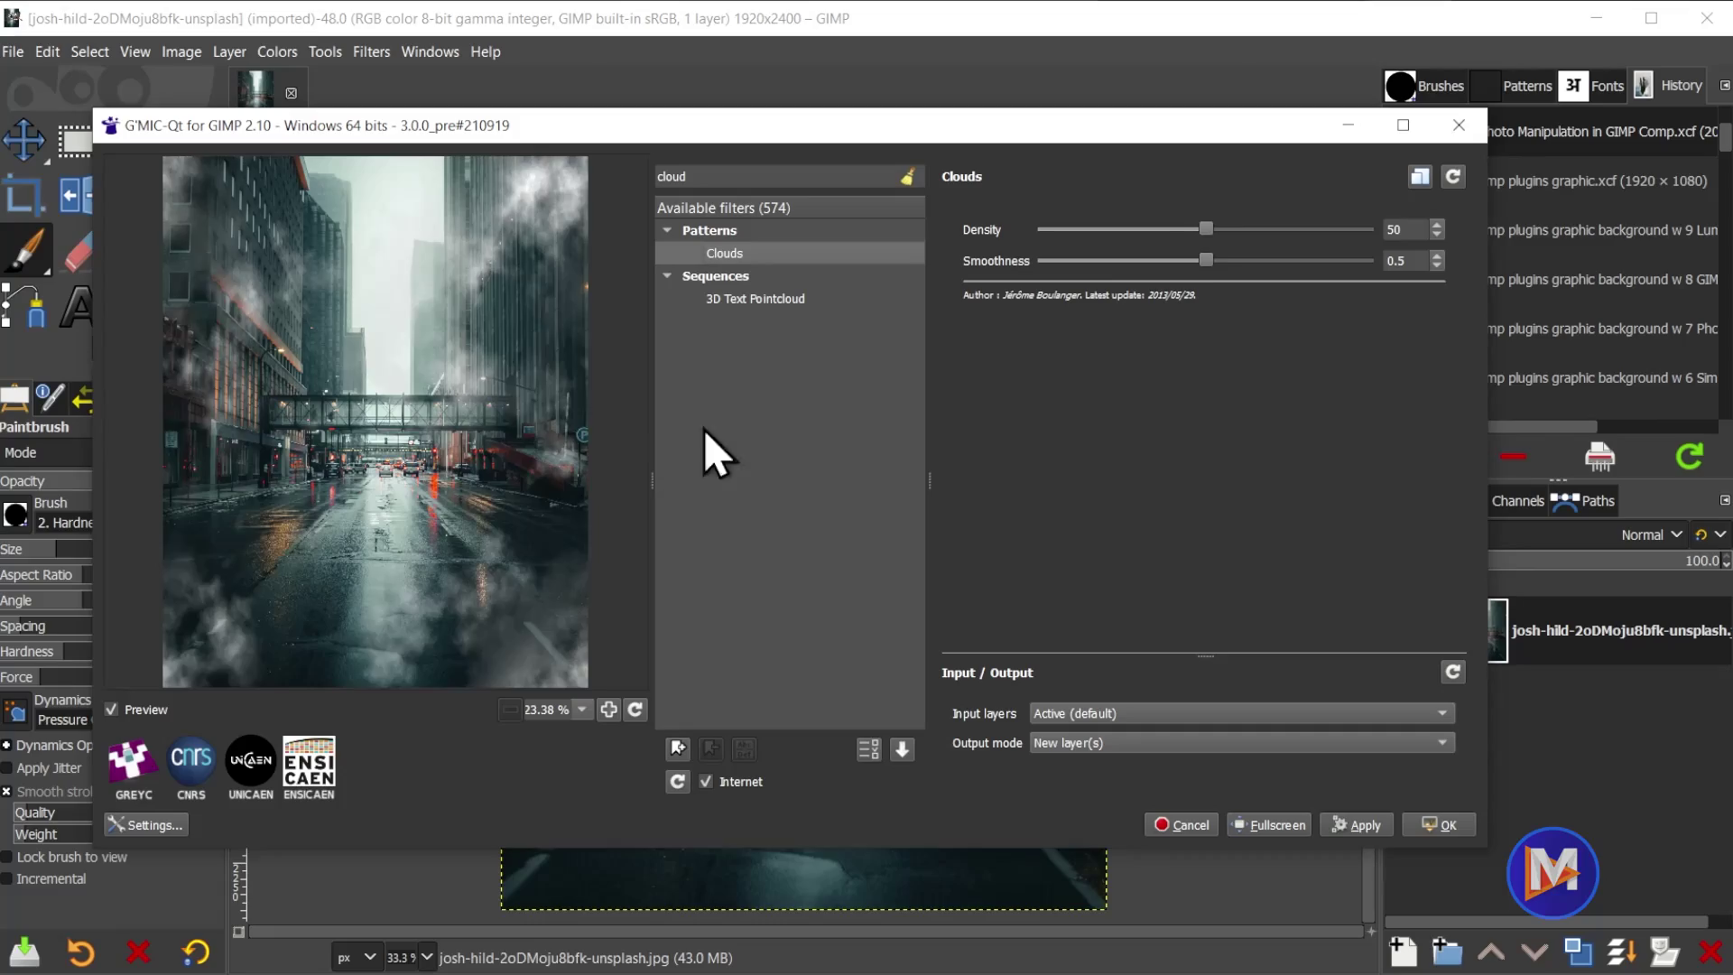
- Adjust the Clouds smoothness, lower its density, and apply it as a new layer
left_click(1217, 262)
left_click_drag(1195, 229, 1245, 239)
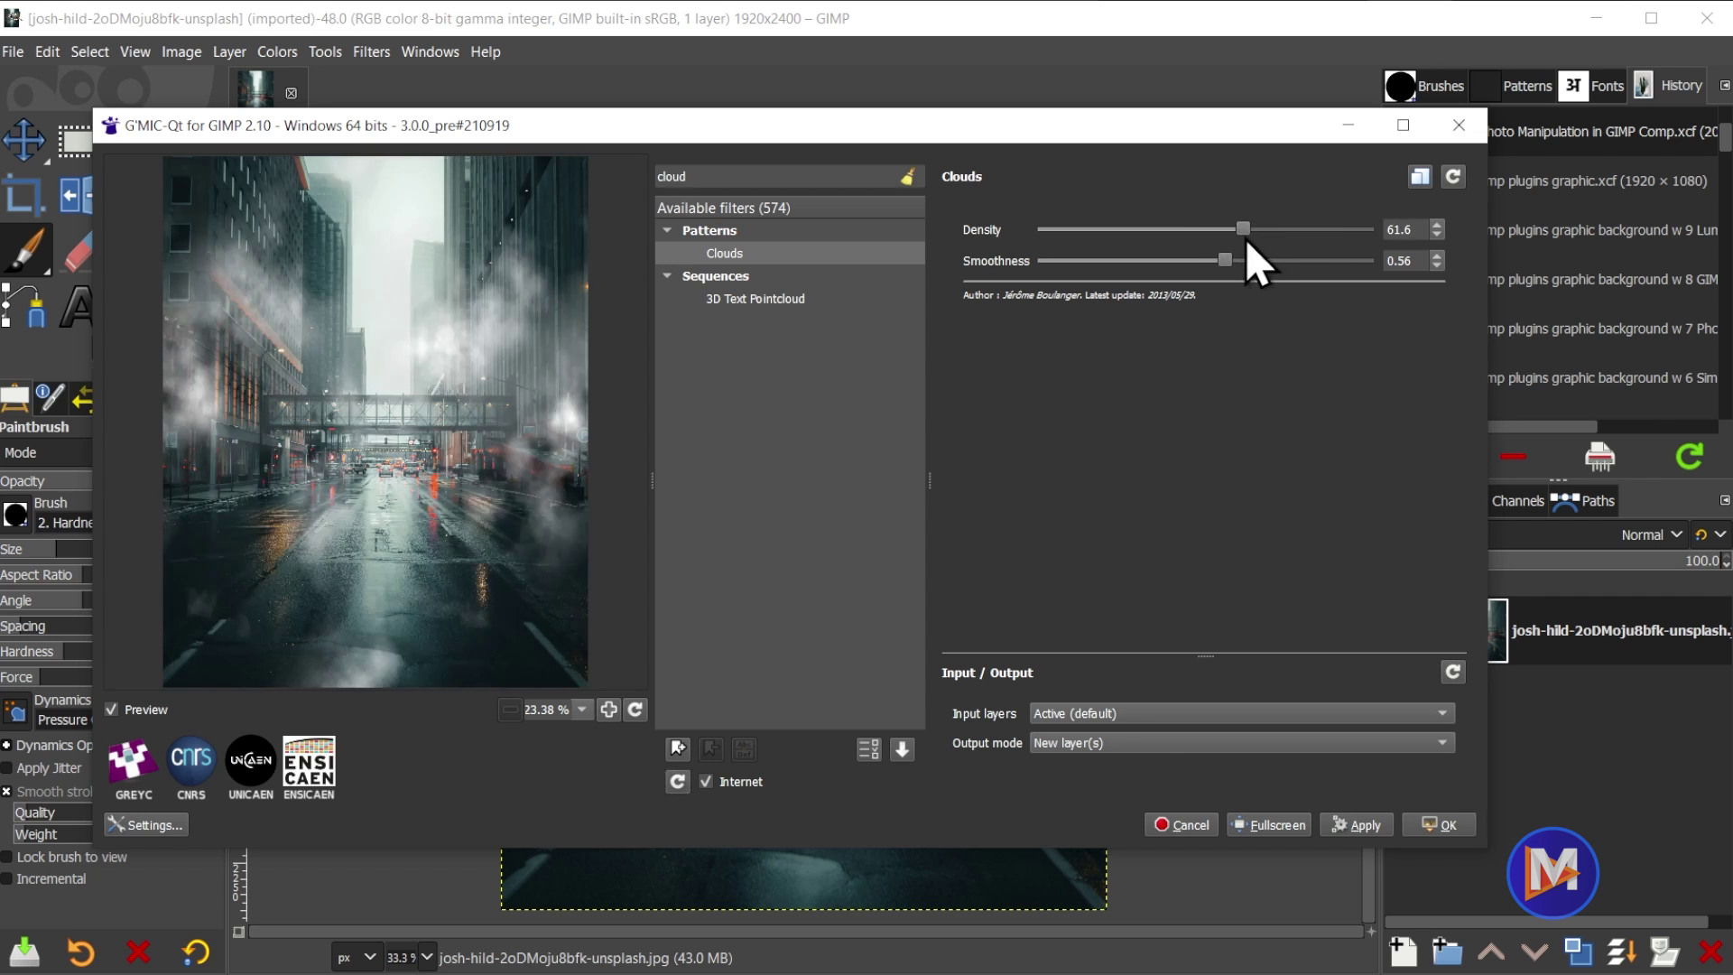
left_click(1439, 825)
- Add a mask to the clouds layer and paint black to hide clouds
right_click(1481, 632)
left_click(1563, 528)
left_click(1559, 623)
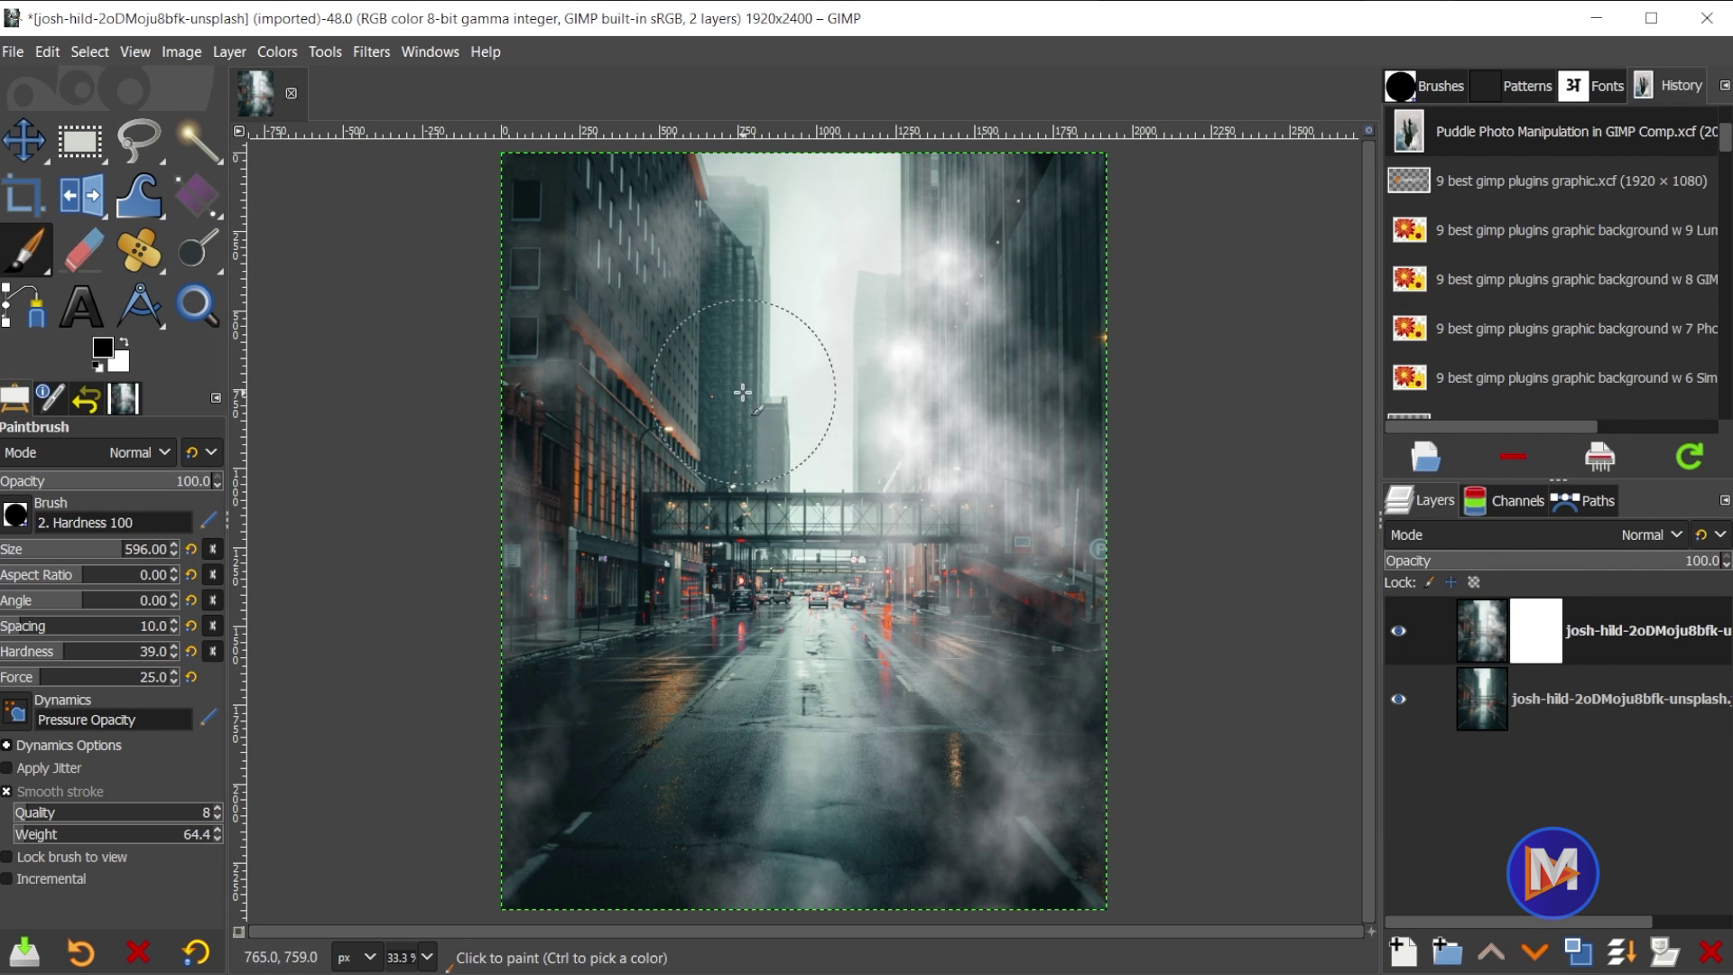
left_click_drag(839, 289, 903, 650)
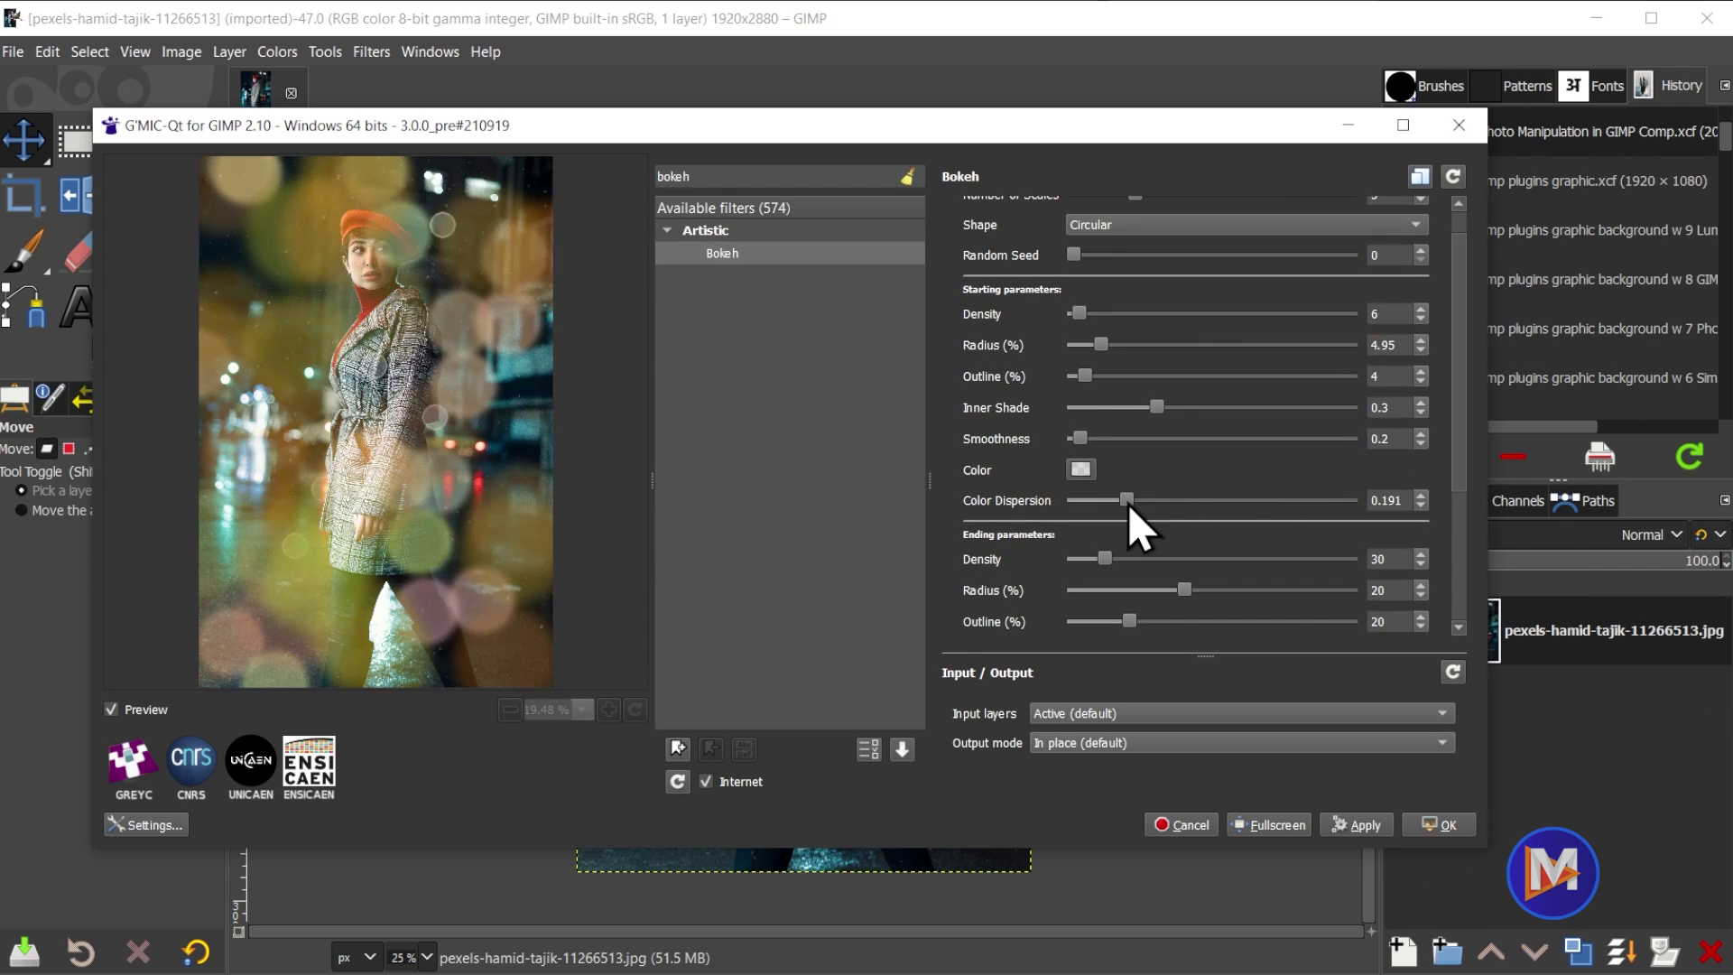
- Preview Bokeh with lower color dispersion and density and a teal ending color
scroll(1129, 504, "down", 3)
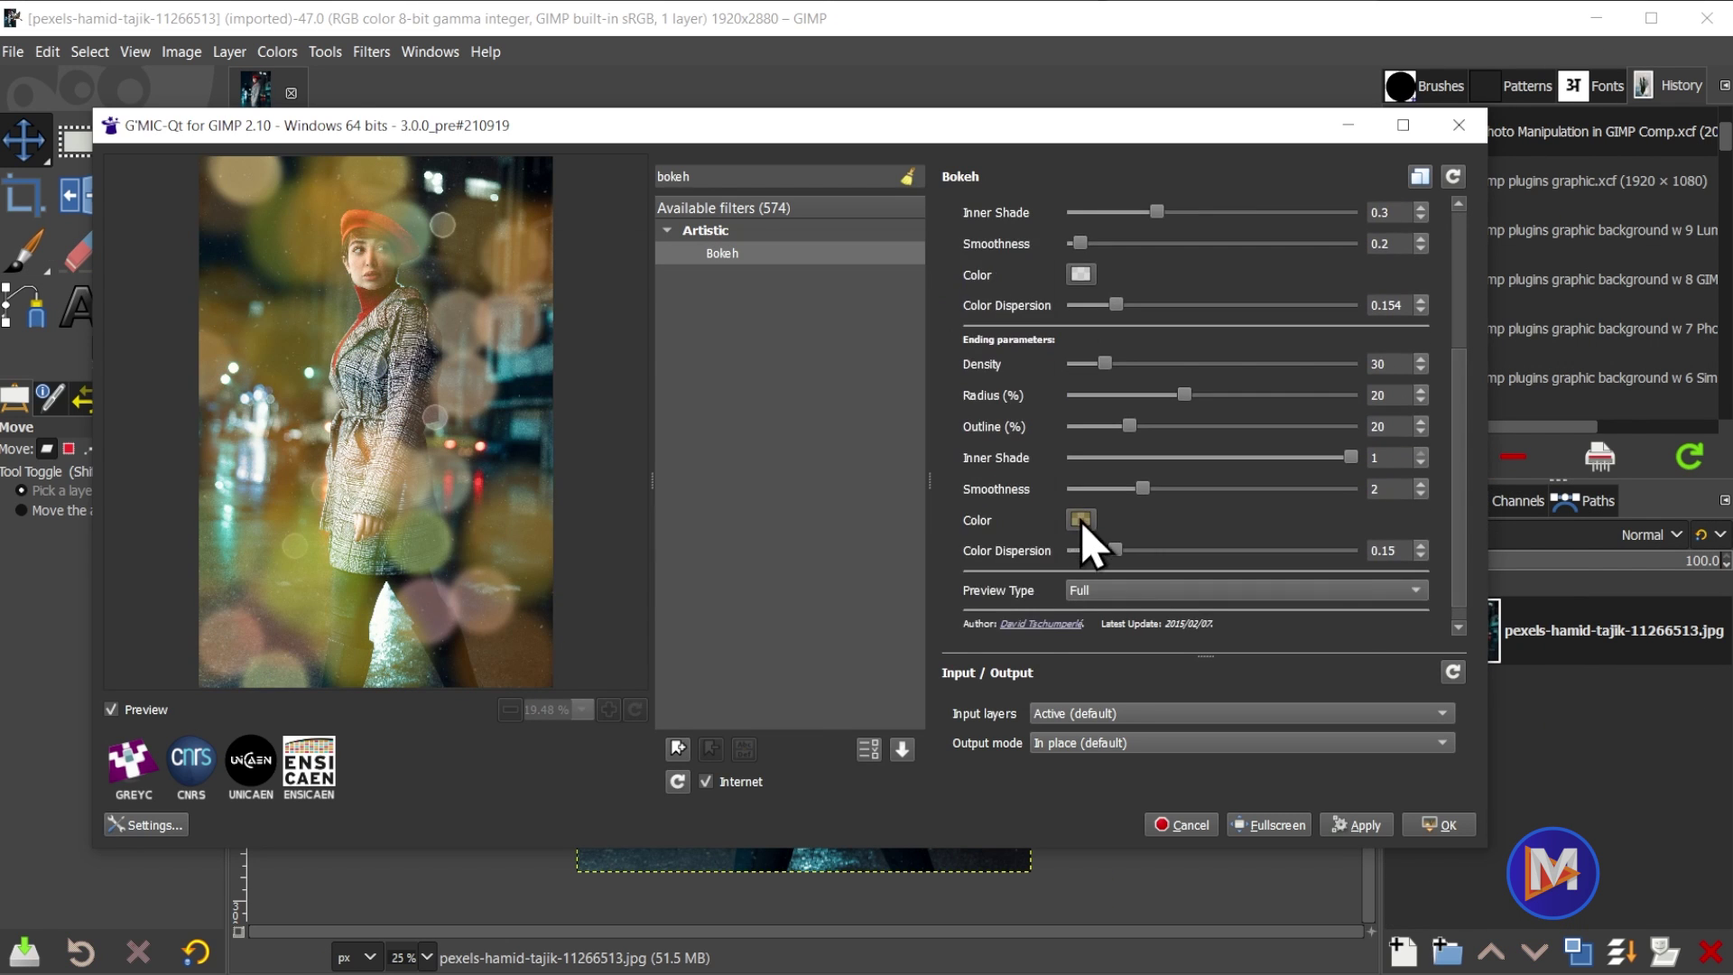
left_click_drag(1115, 550, 1093, 550)
left_click_drag(1104, 364, 1080, 364)
left_click(1080, 520)
left_click(859, 360)
left_click(921, 690)
- Preview the Sketch, Warhol and Montage filters, varying the Warhol horizontal and vertical tile counts
scroll(1143, 529, "down", 1)
left_click_drag(1182, 376, 1161, 383)
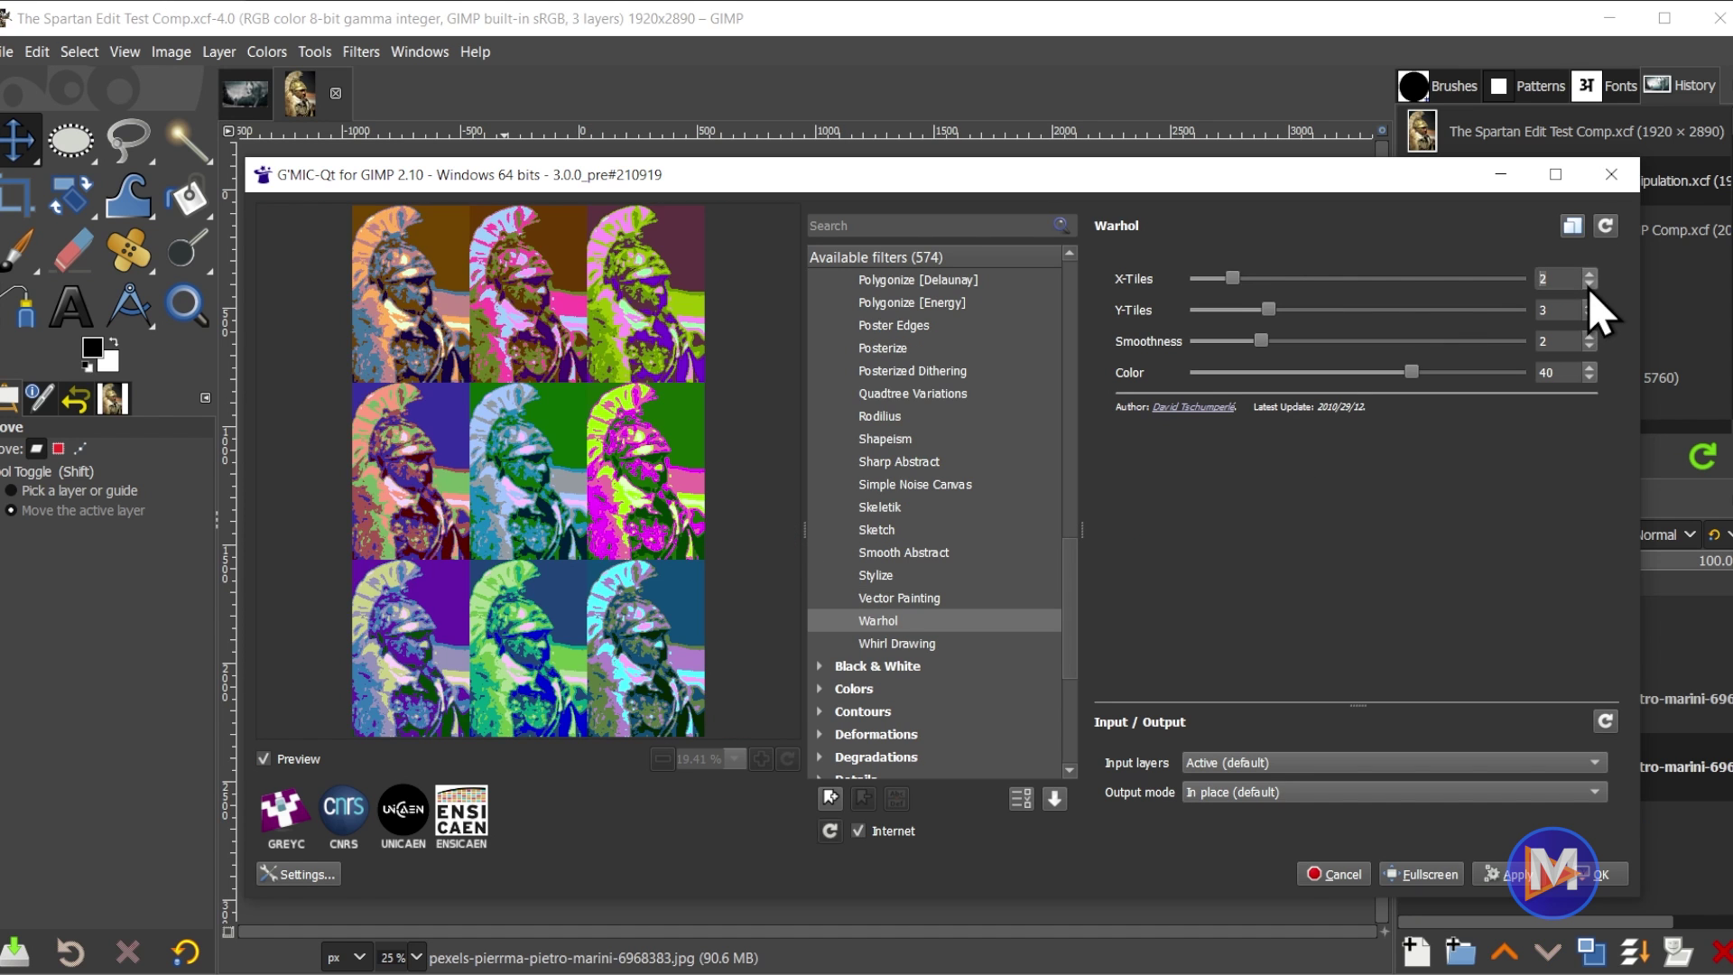
left_click(1590, 273)
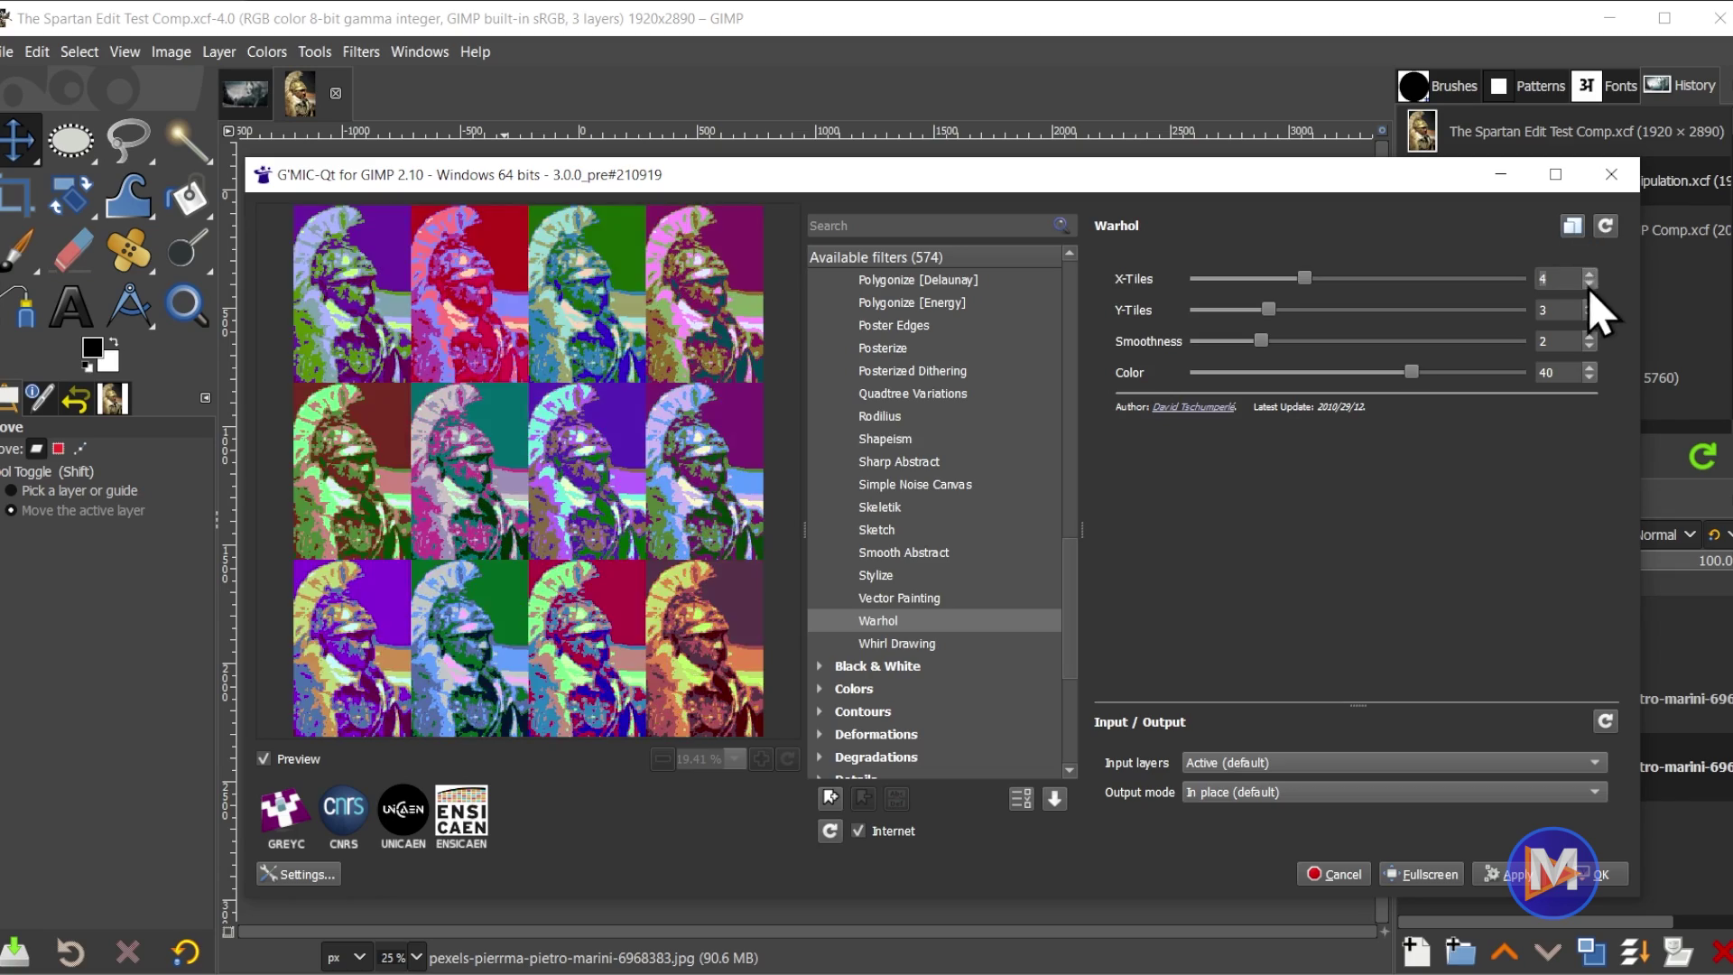
left_click(1591, 314)
left_click(1590, 316)
left_click(1590, 305)
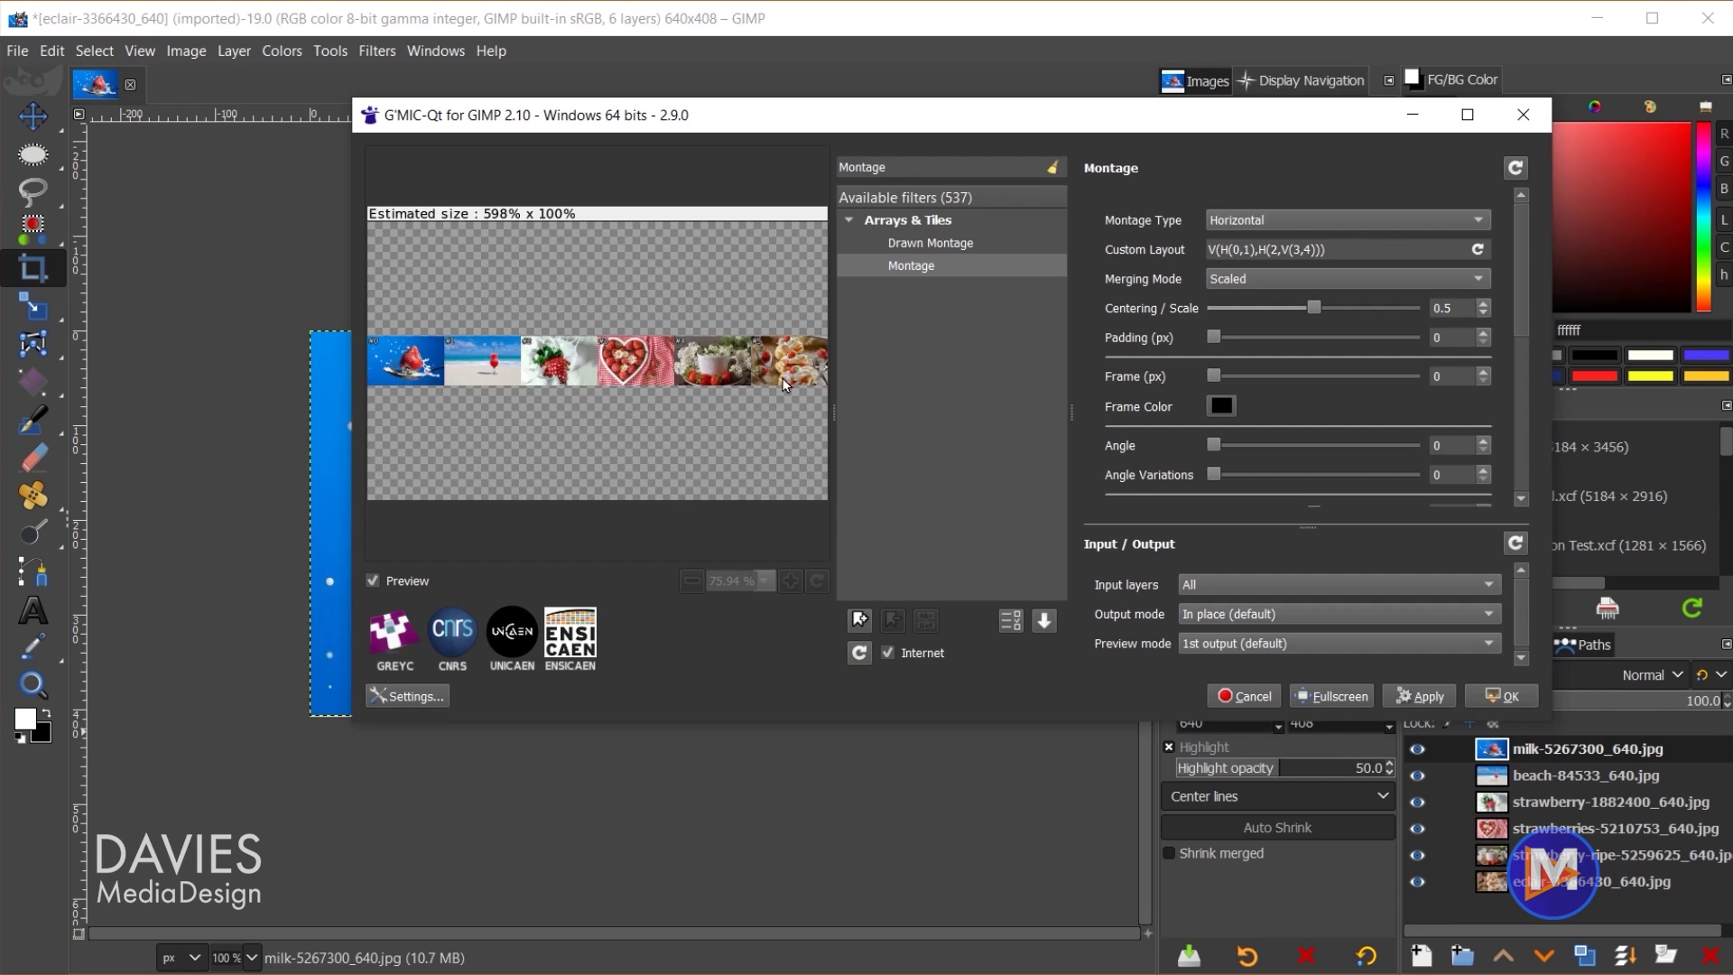
scroll(1246, 229, "down", 1)
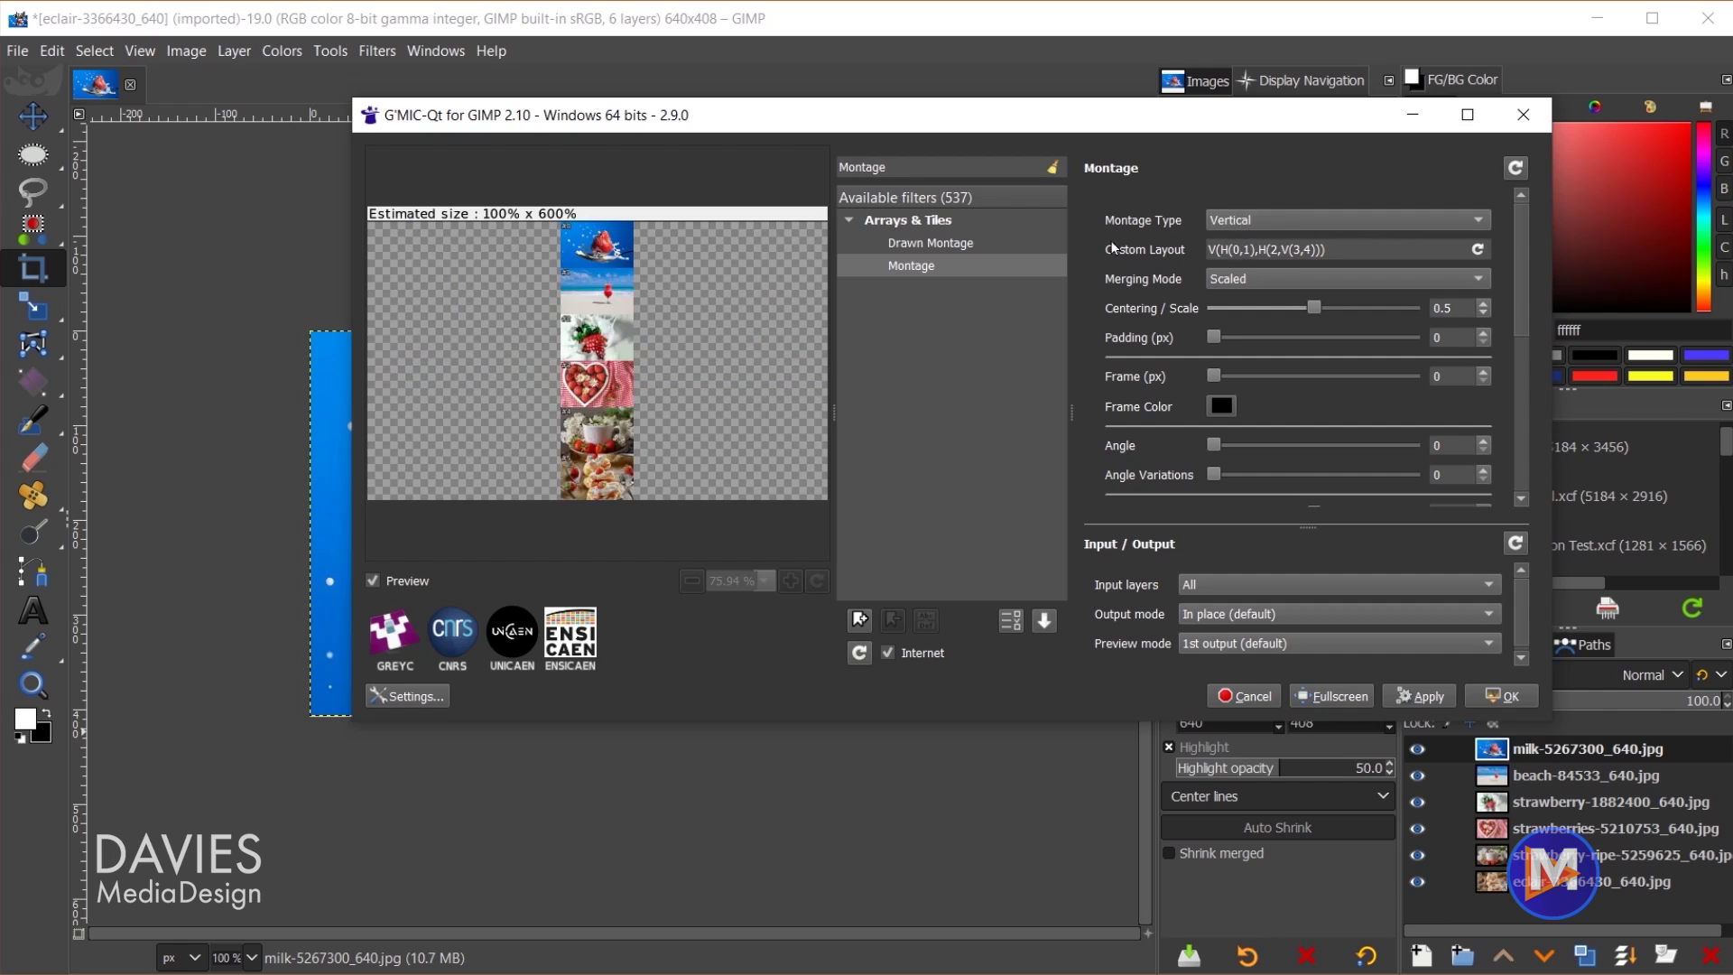
scroll(1303, 226, "down", 1)
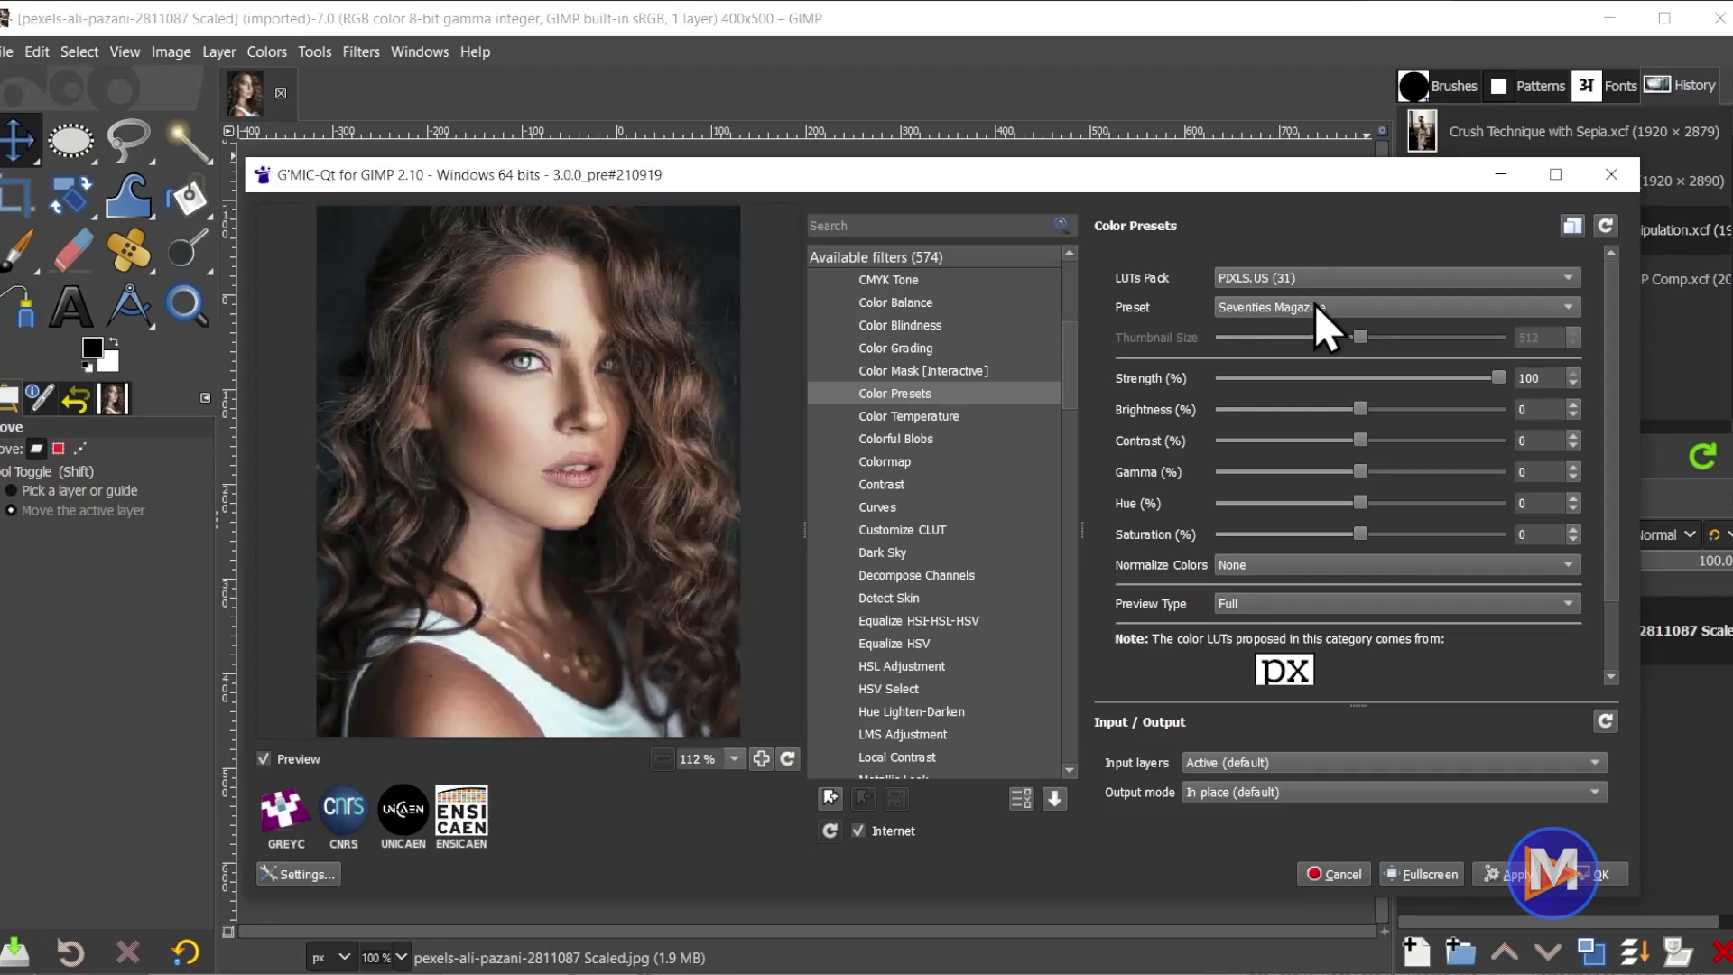
scroll(1314, 305, "up", 2)
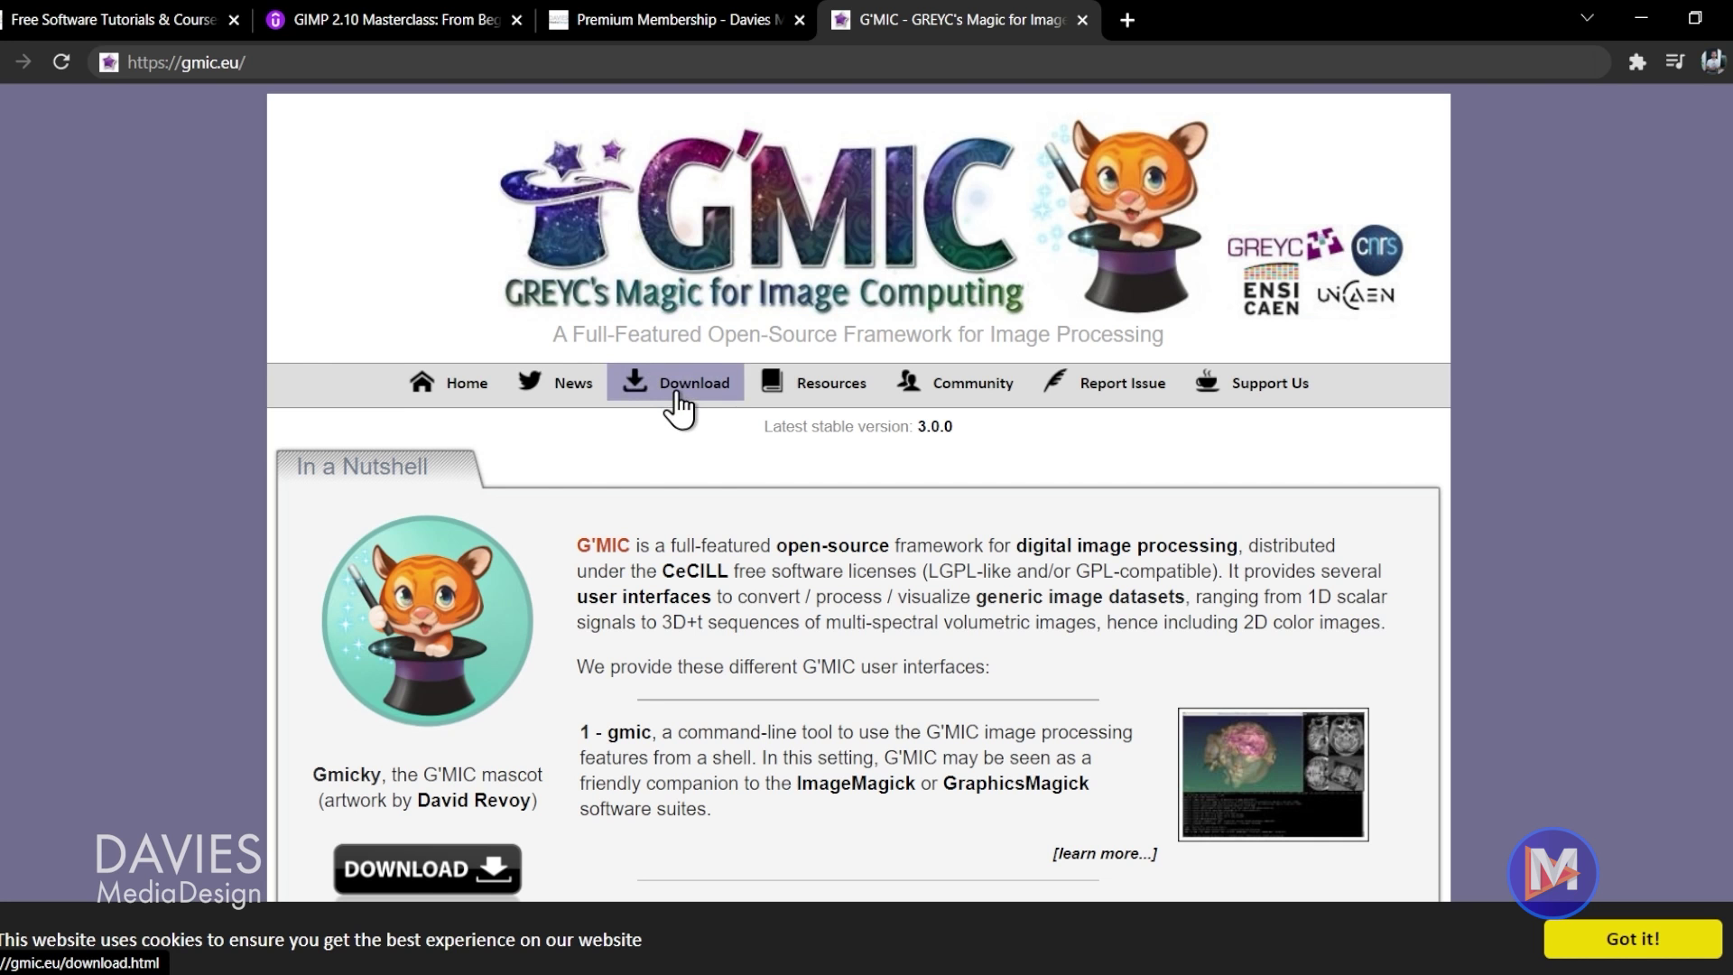
- Go to the gmic.eu Download page and autoscroll to the G'MIC-Qt plug-in links for GIMP 2.10
left_click(675, 394)
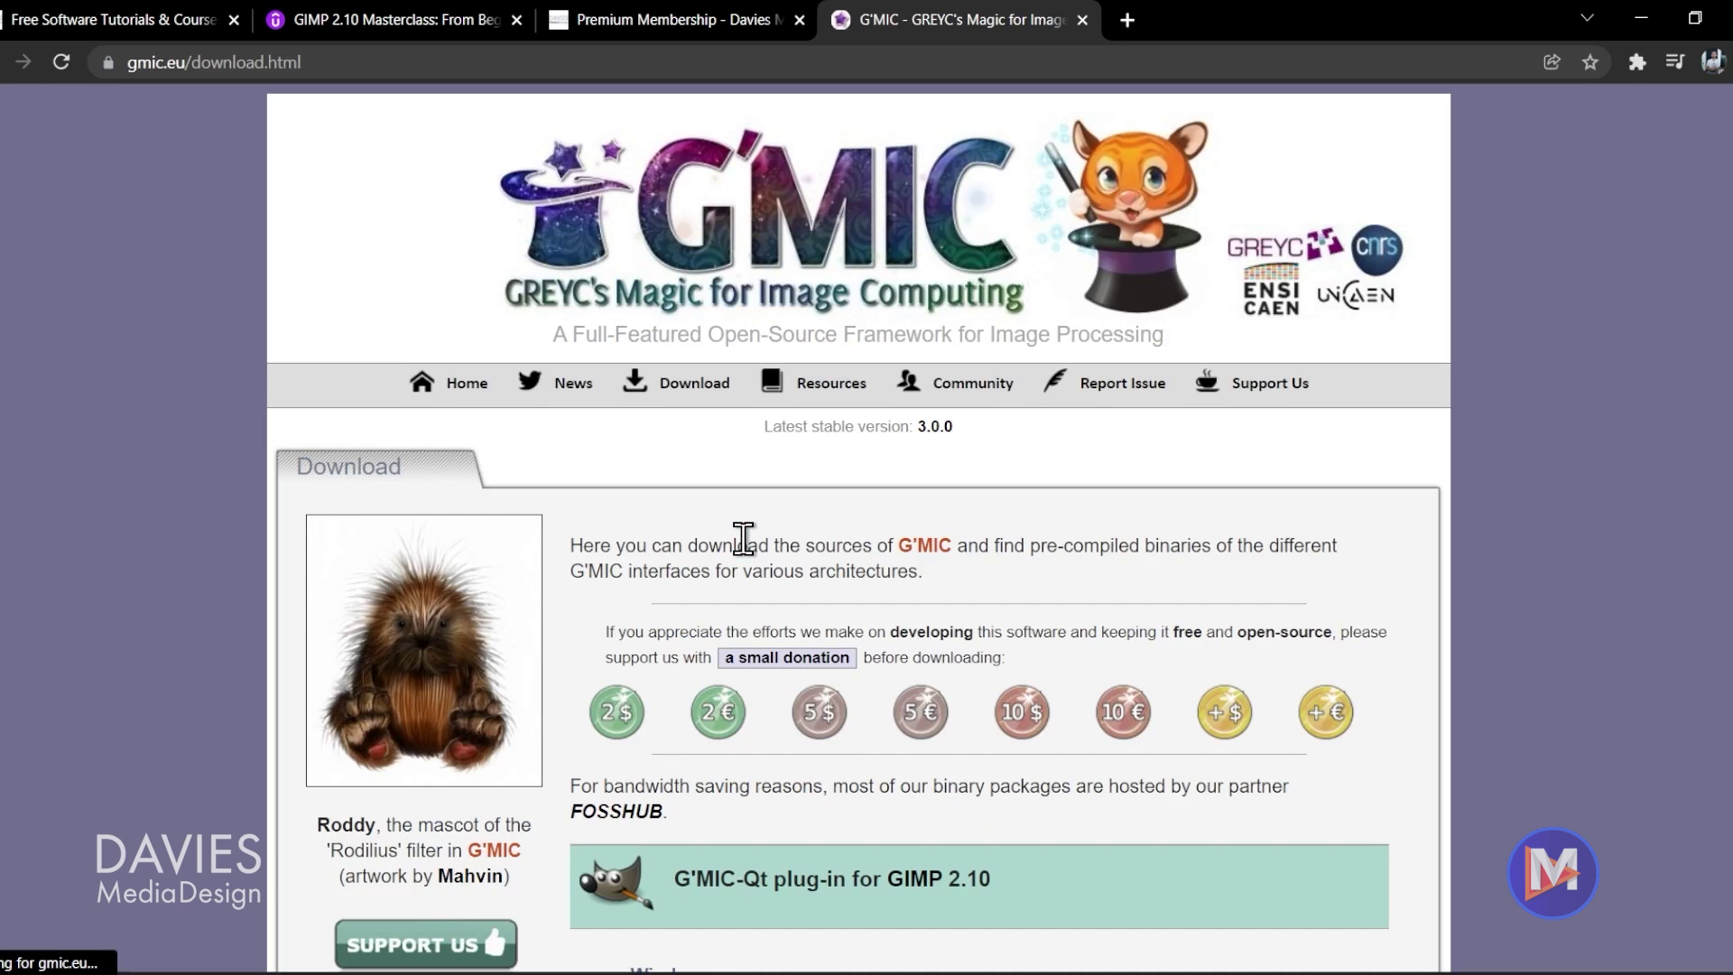
middle_click(1506, 442)
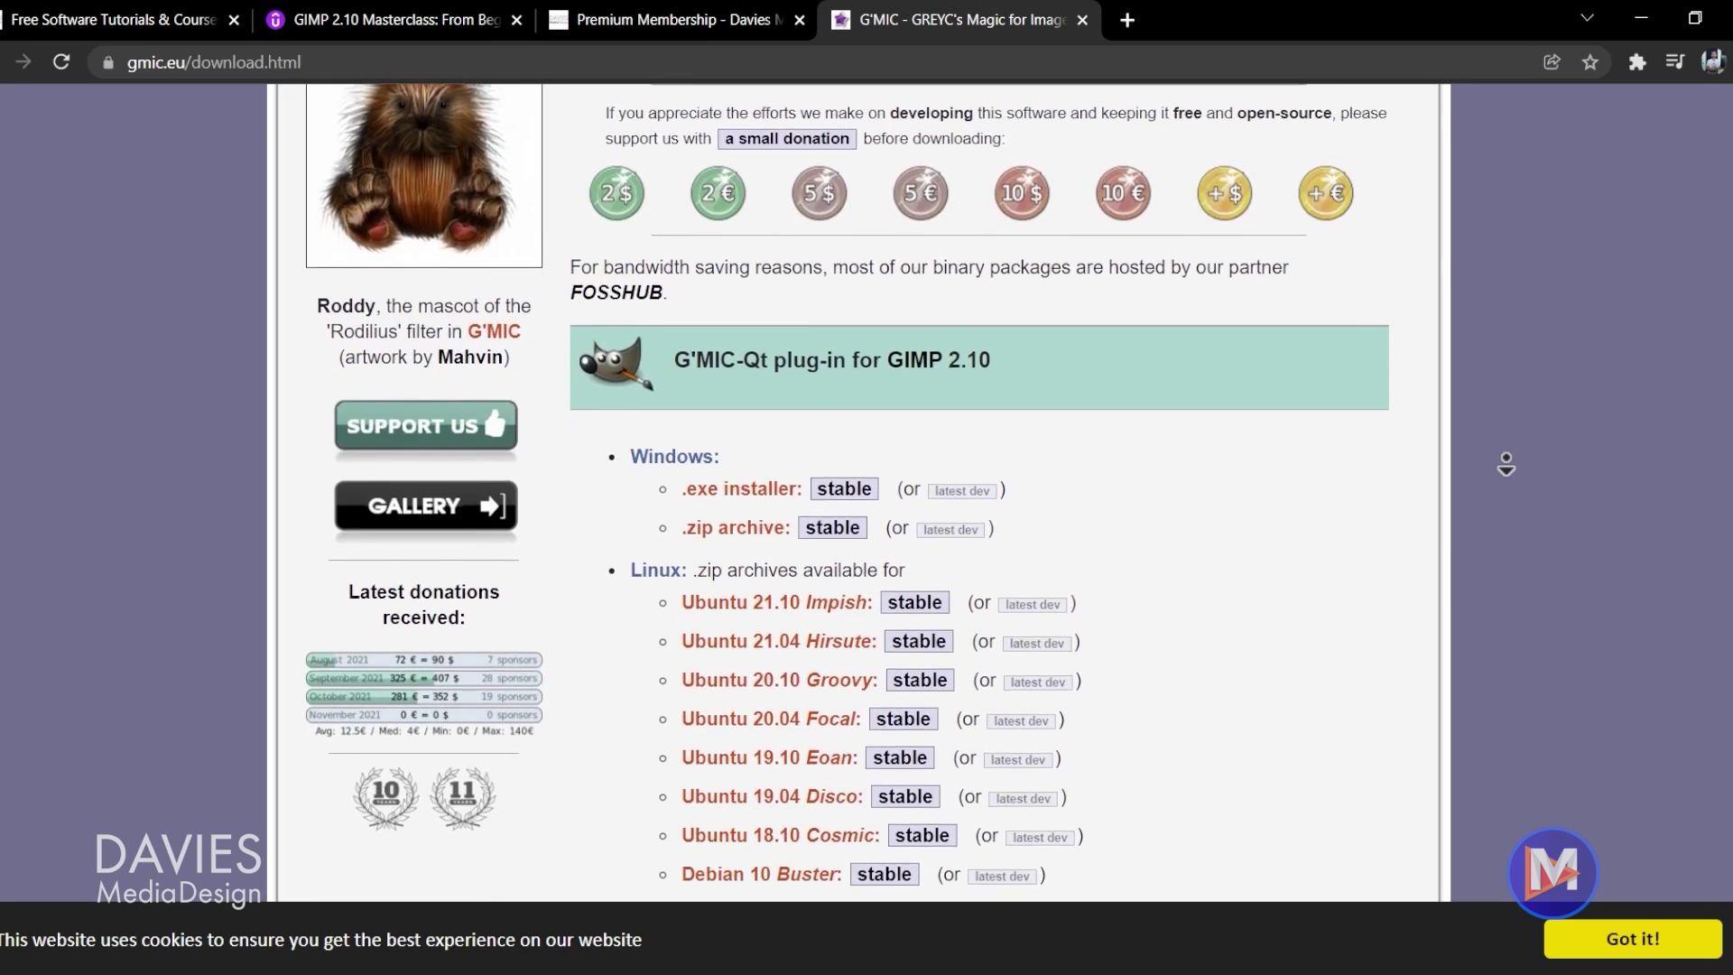
left_click(1515, 473)
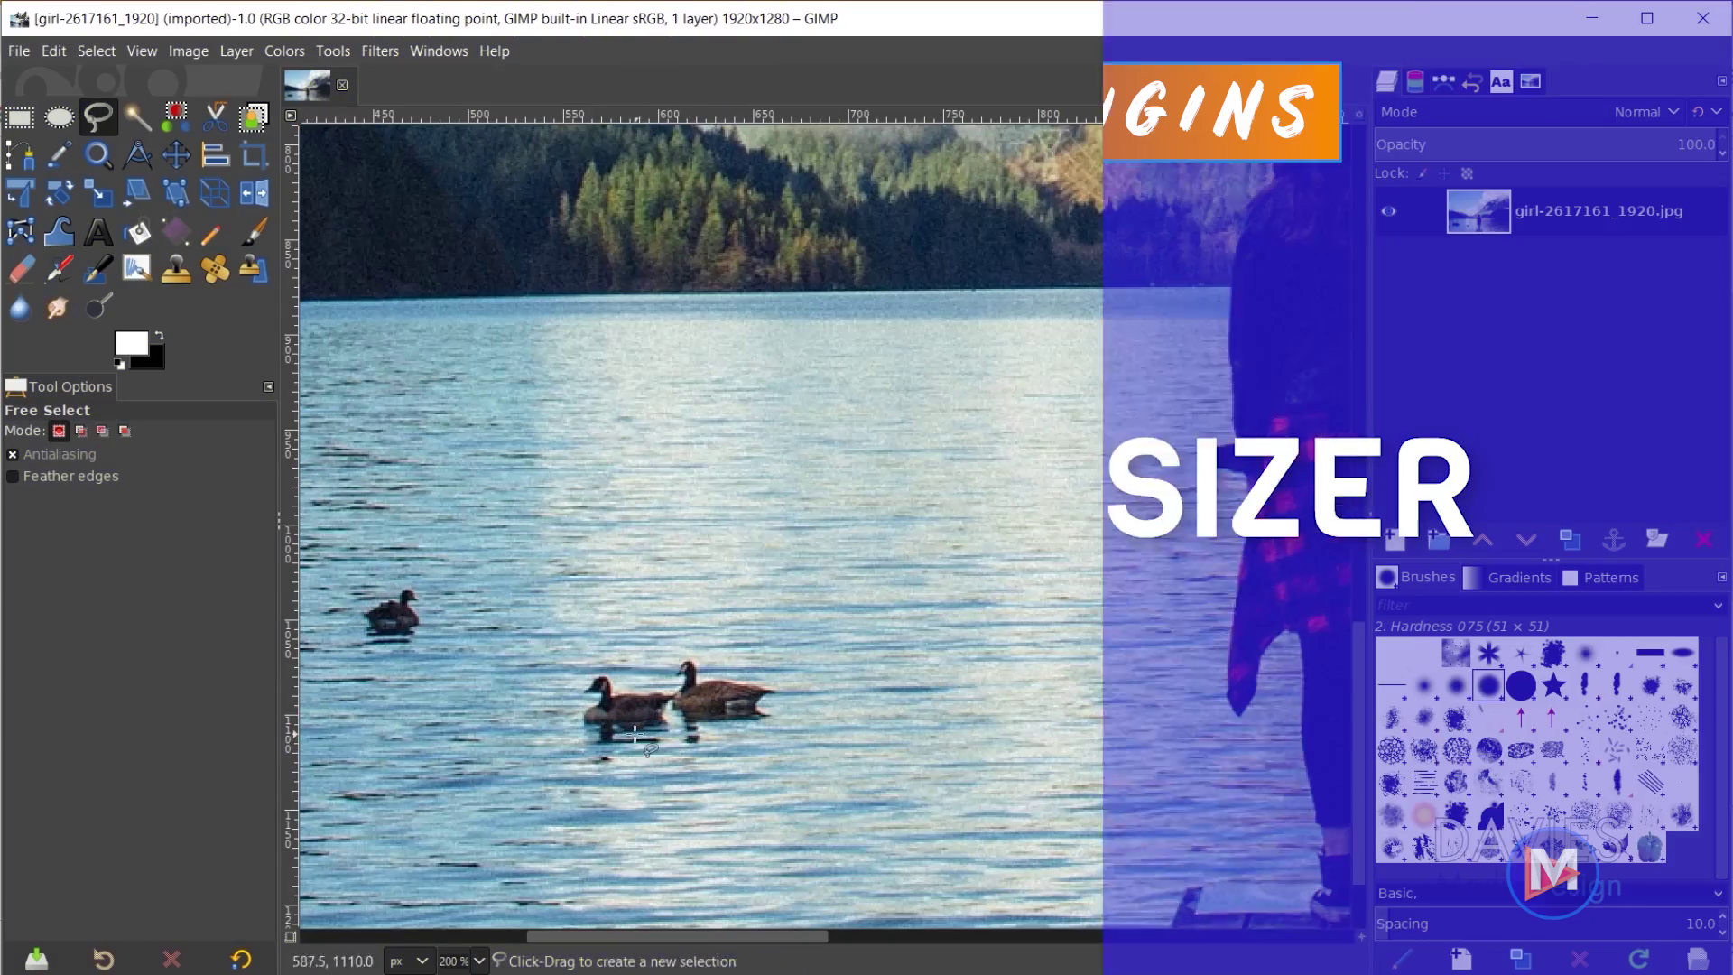
- Outline the geese on the lake and remove them with Heal selection
left_click_drag(639, 668, 578, 662)
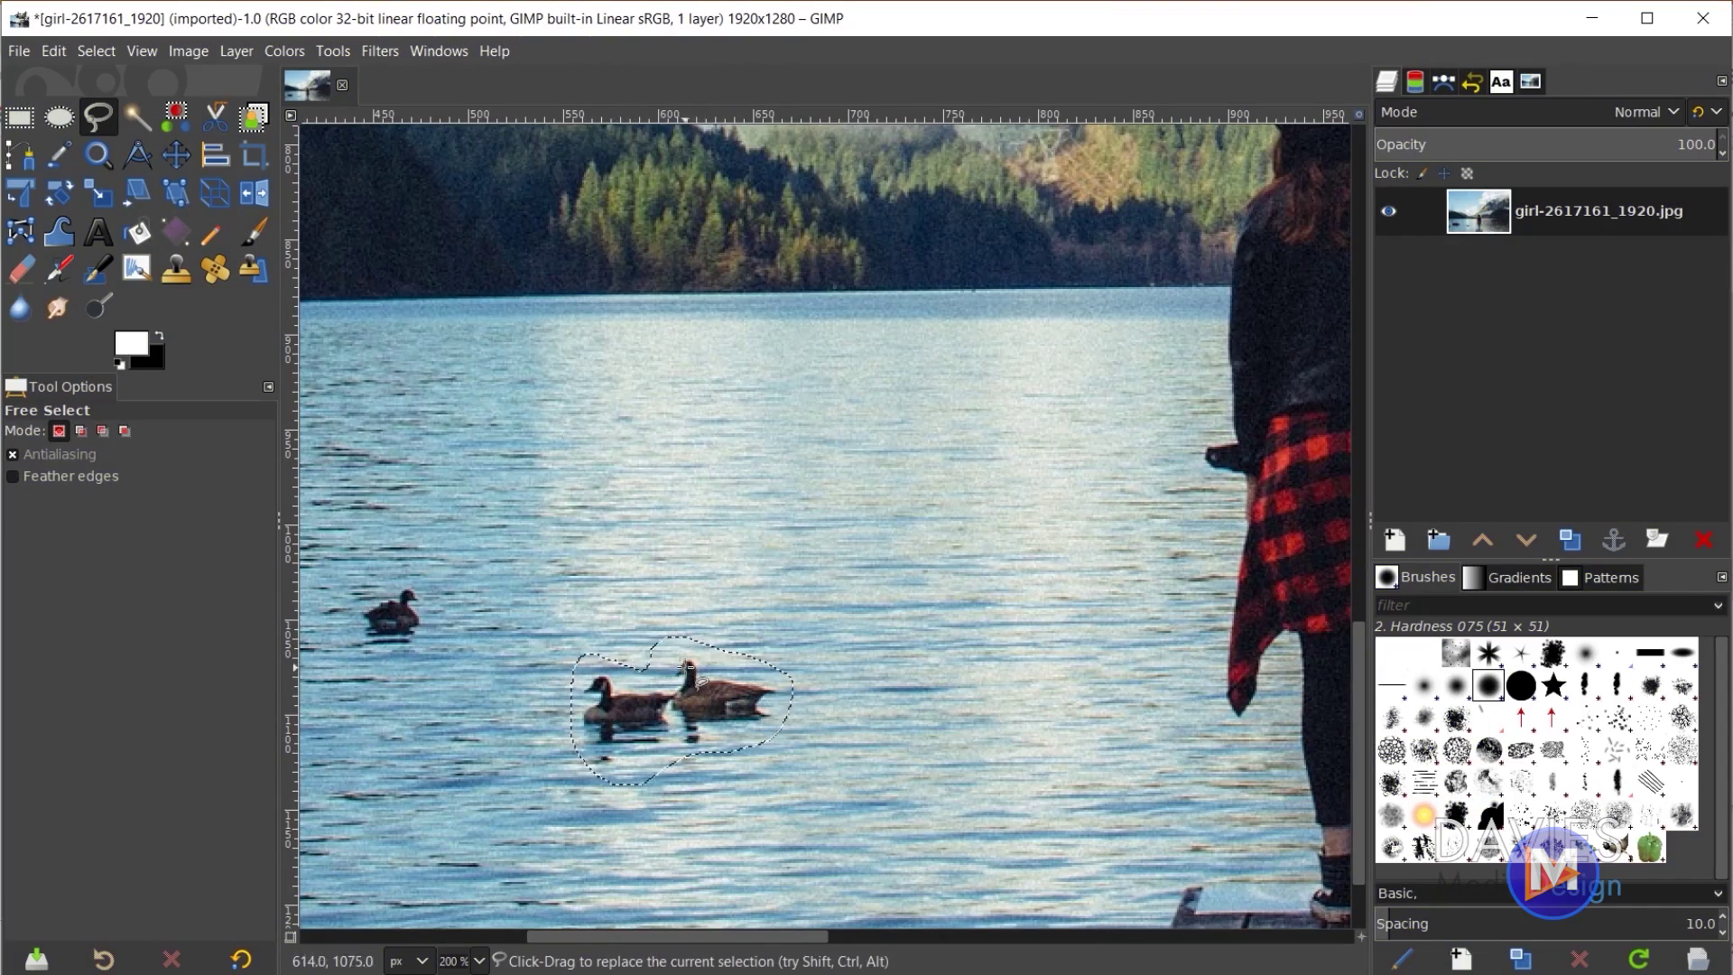
left_click(381, 50)
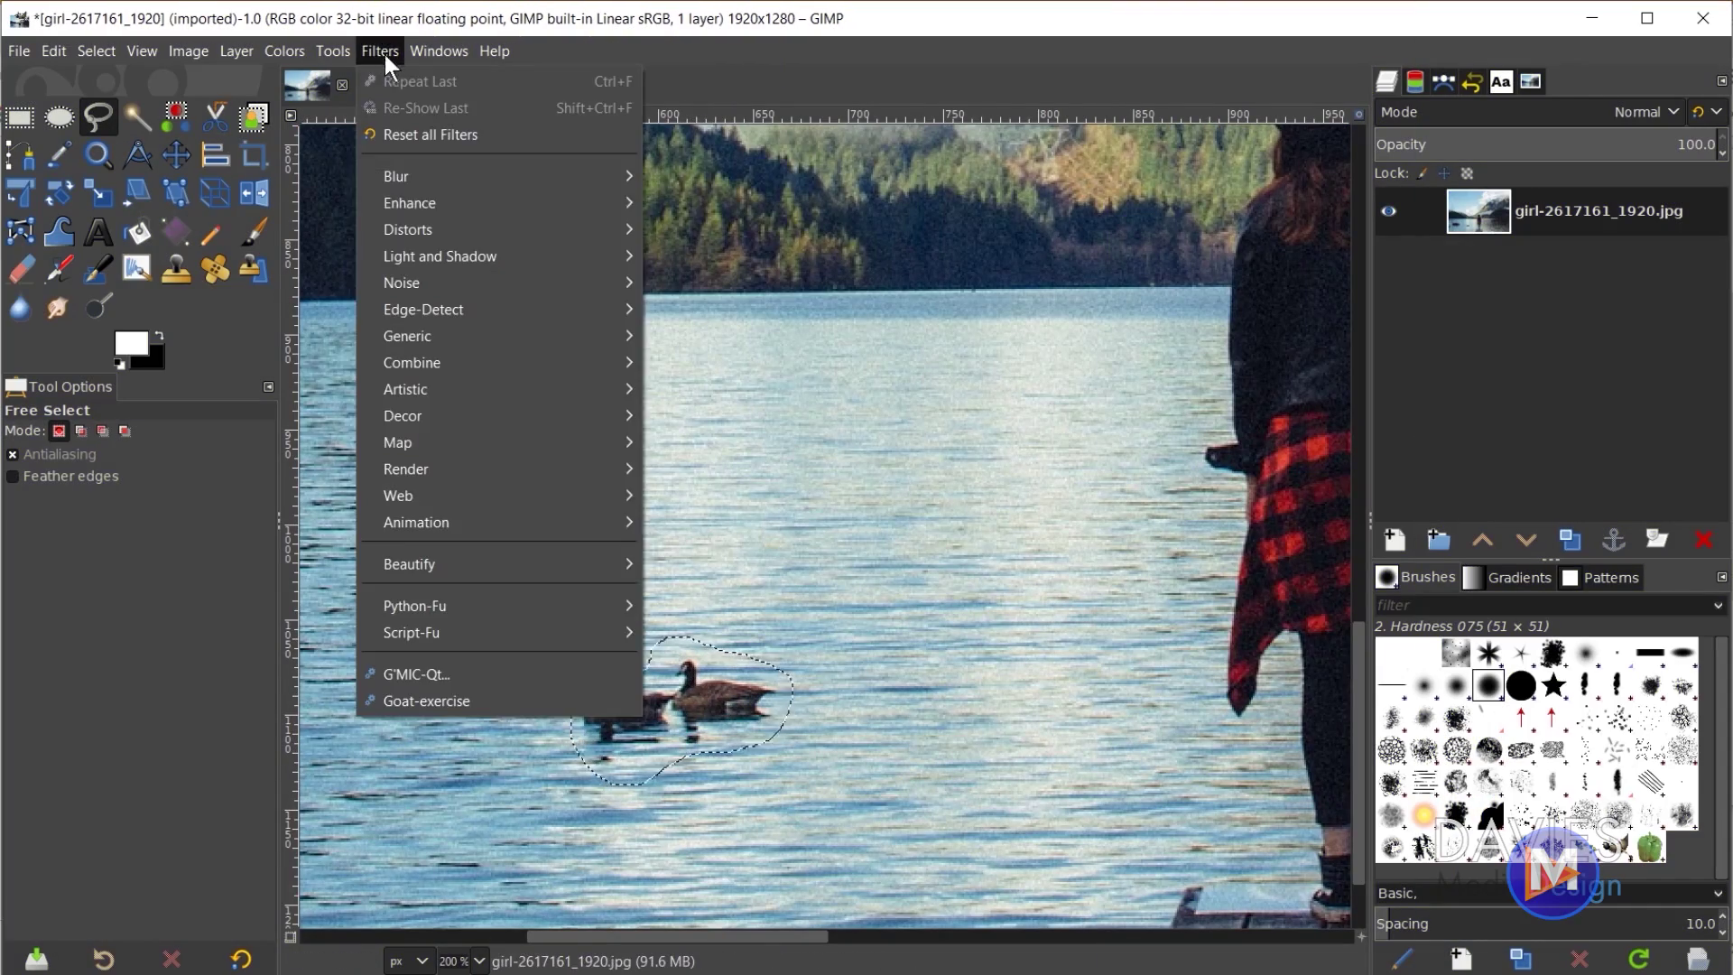
mouse_move(389, 205)
left_click(736, 469)
left_click(1029, 659)
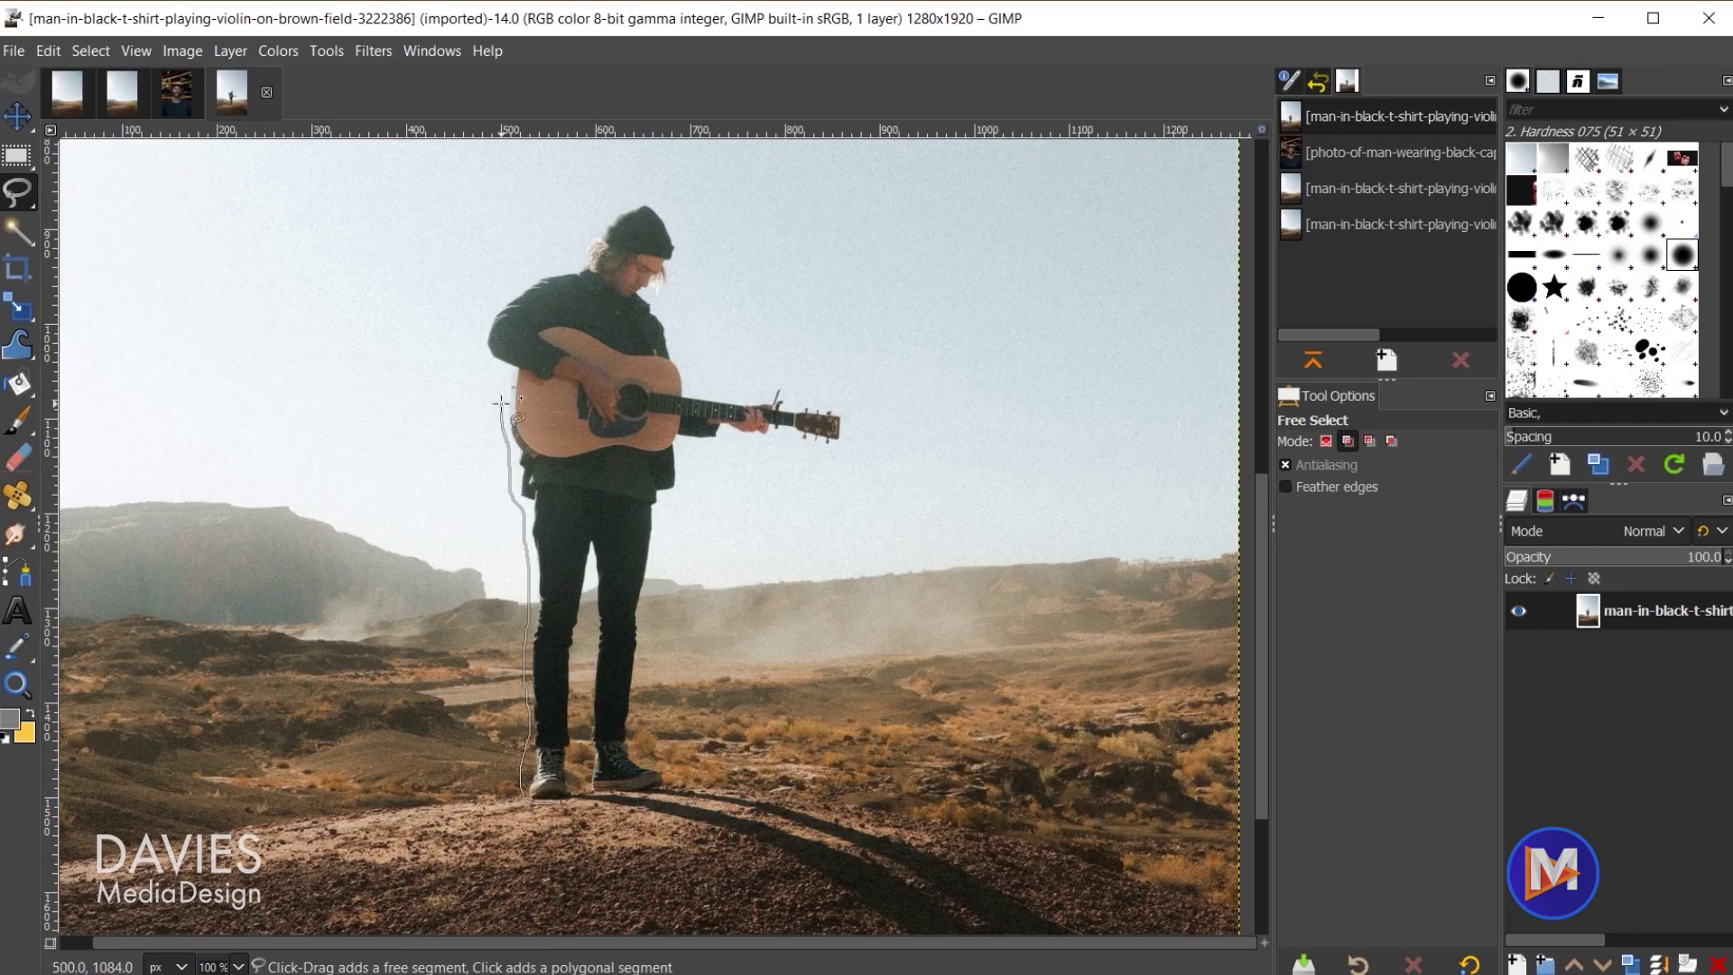
- Free-select the guitarist, including the gap between the legs, and view at 100 percent
left_click(575, 793)
key("Return")
scroll(575, 793, "up", 3)
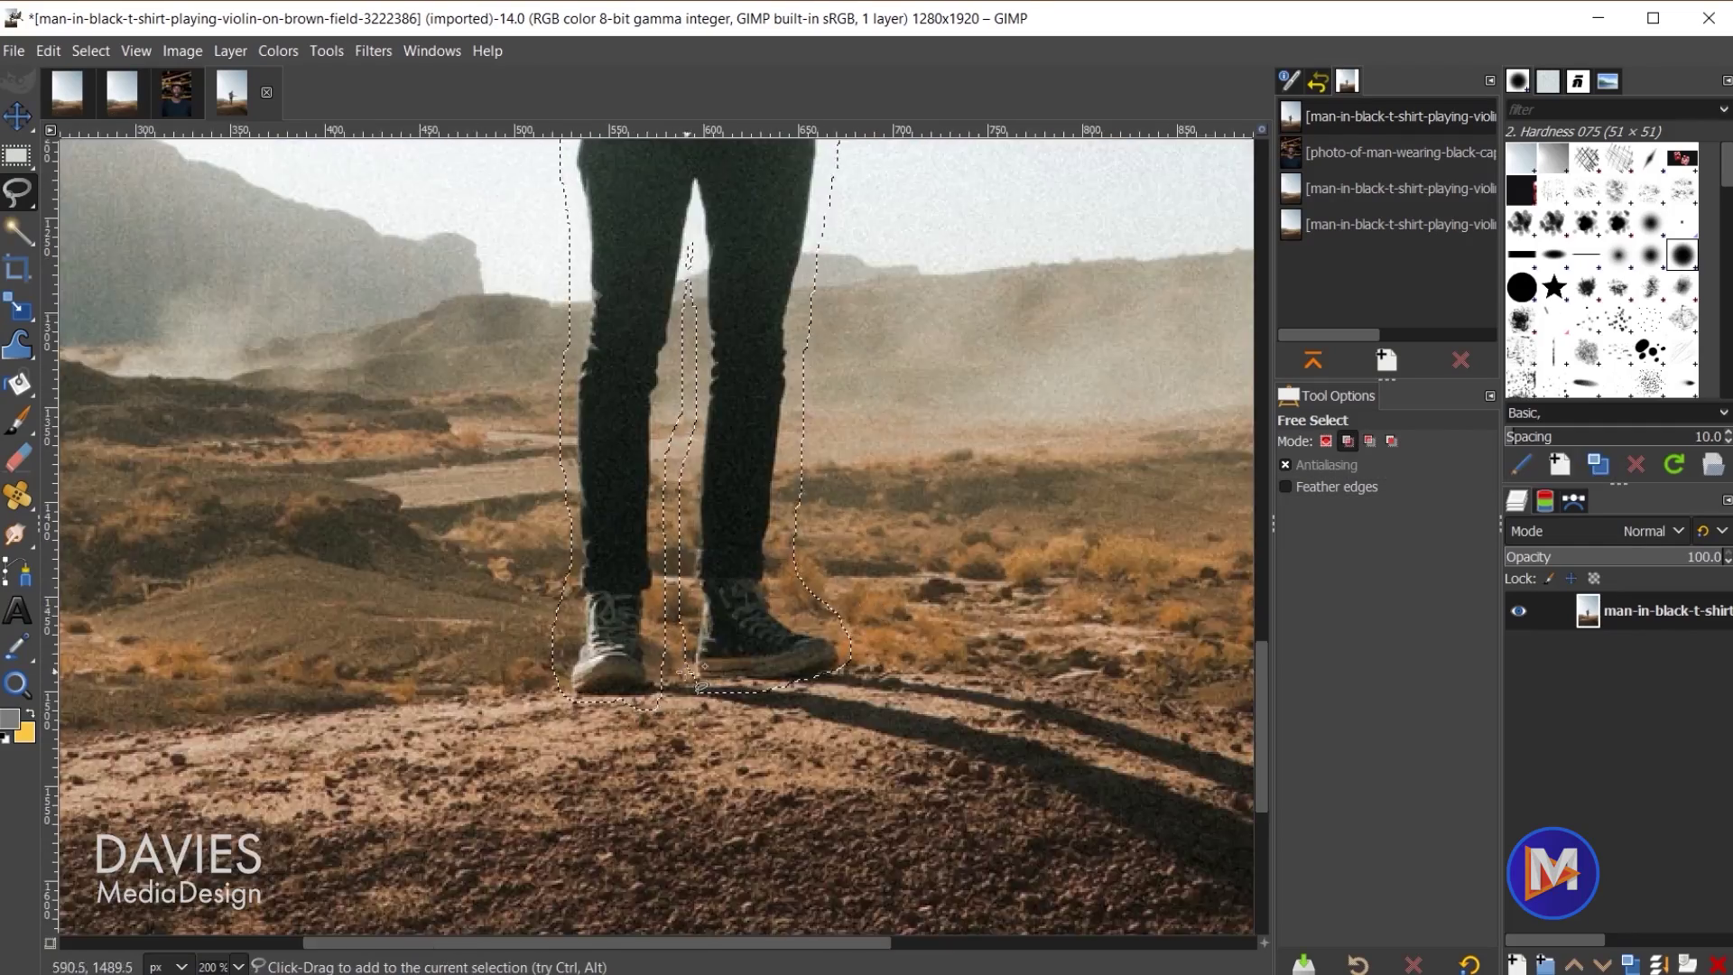
left_click_drag(673, 619, 661, 394)
scroll(662, 394, "up", 1)
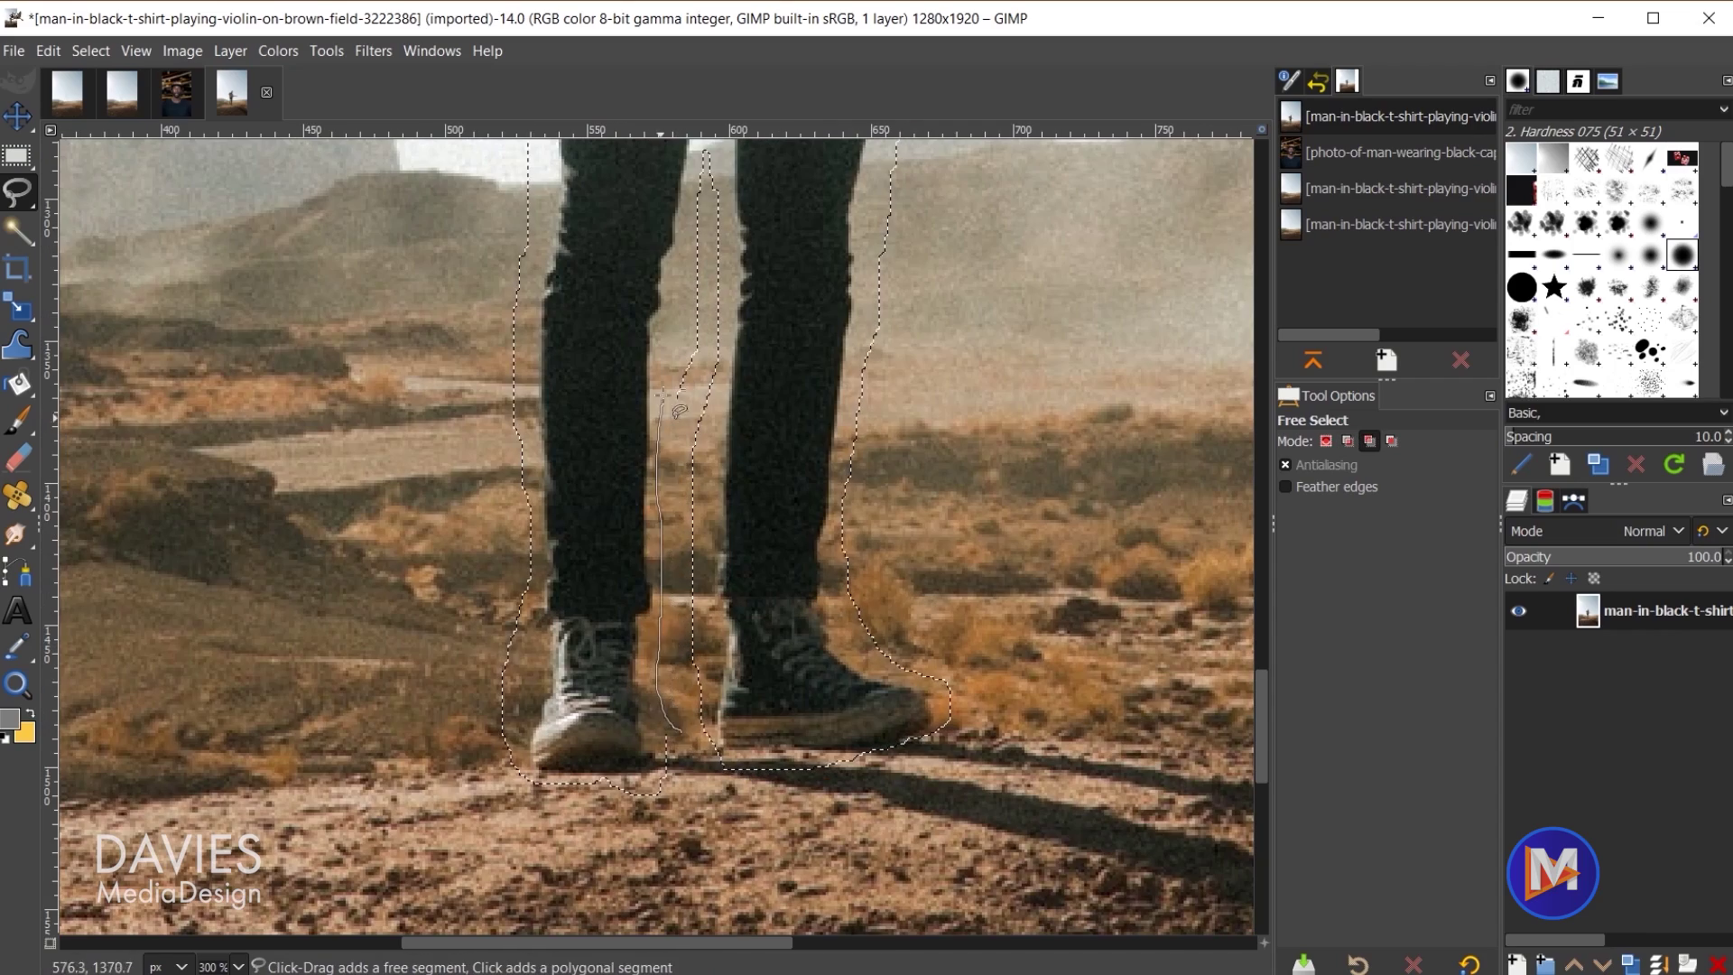
key("Return")
key("shift+ctrl+j")
key("1")
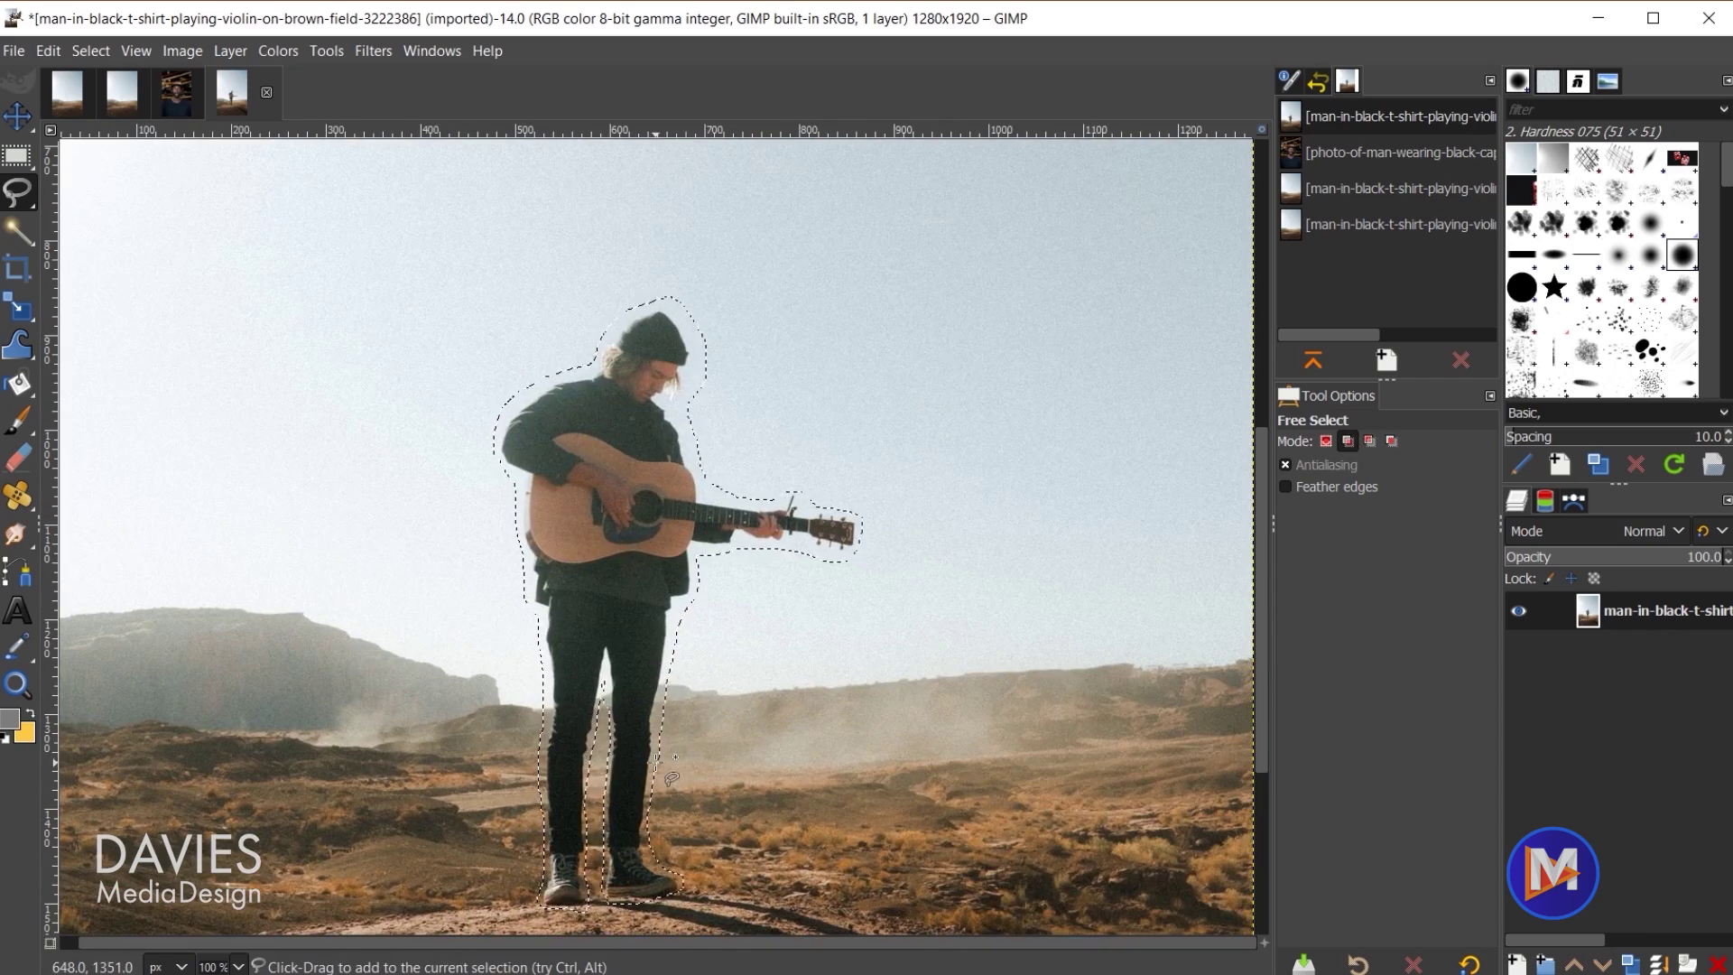
- Run Heal selection to erase the guitarist from the desert photo
left_click(373, 51)
mouse_move(403, 229)
left_click(817, 481)
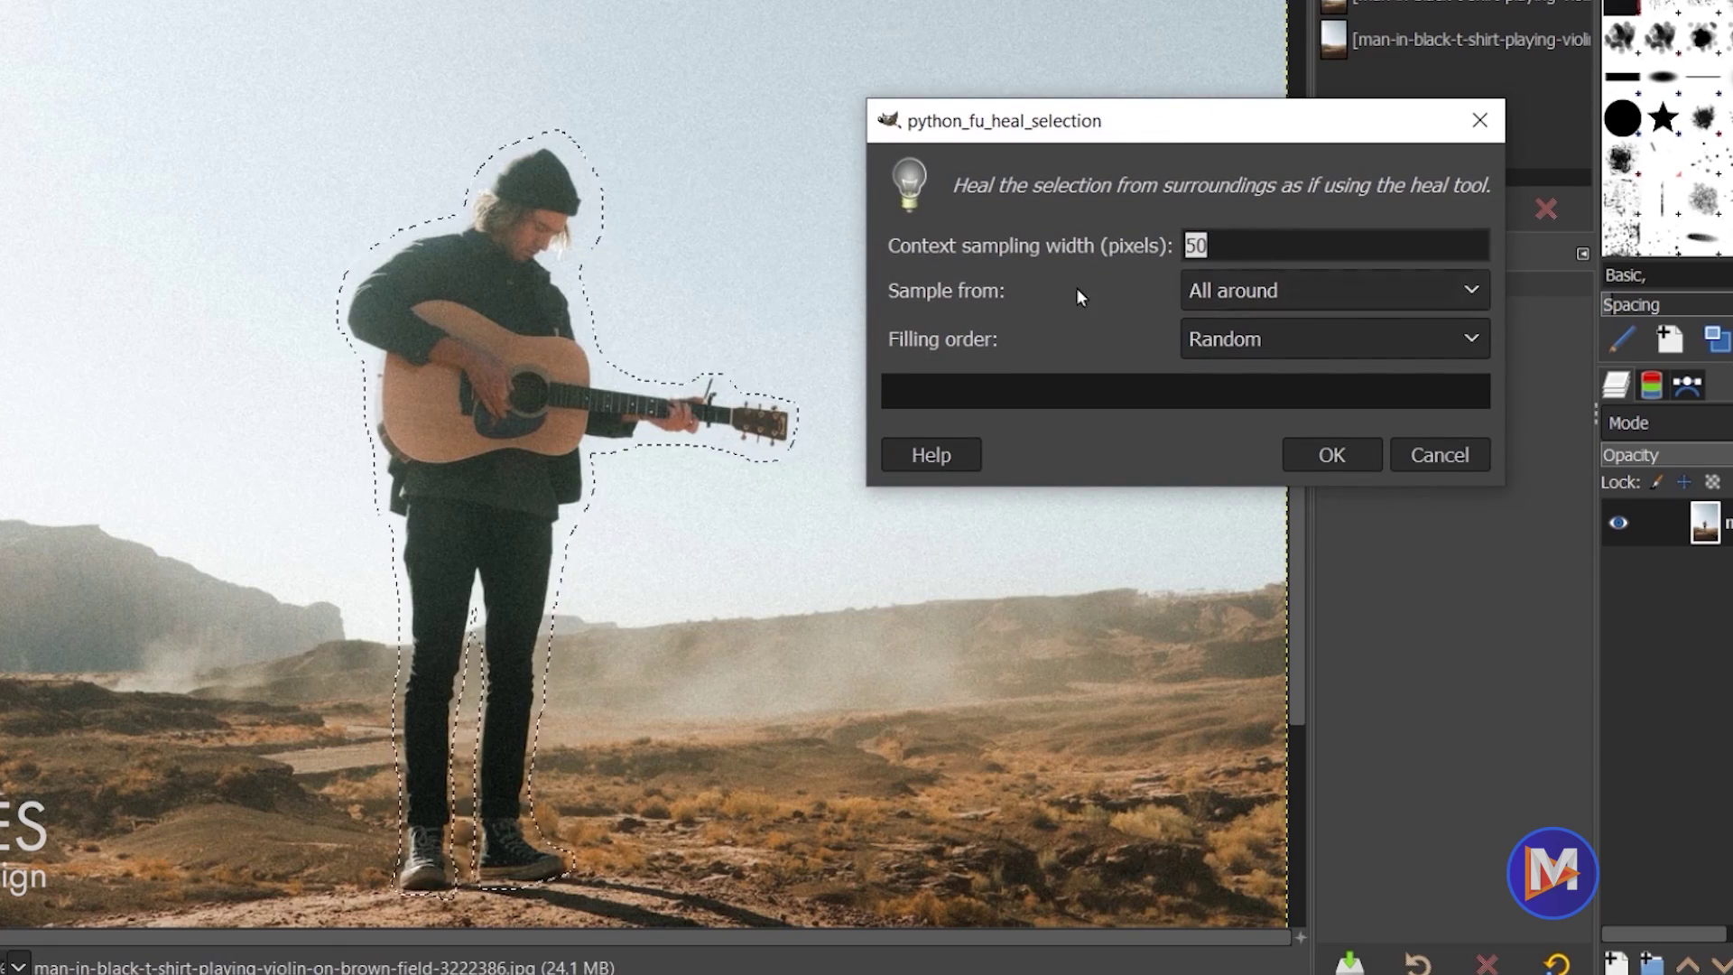
left_click(1331, 454)
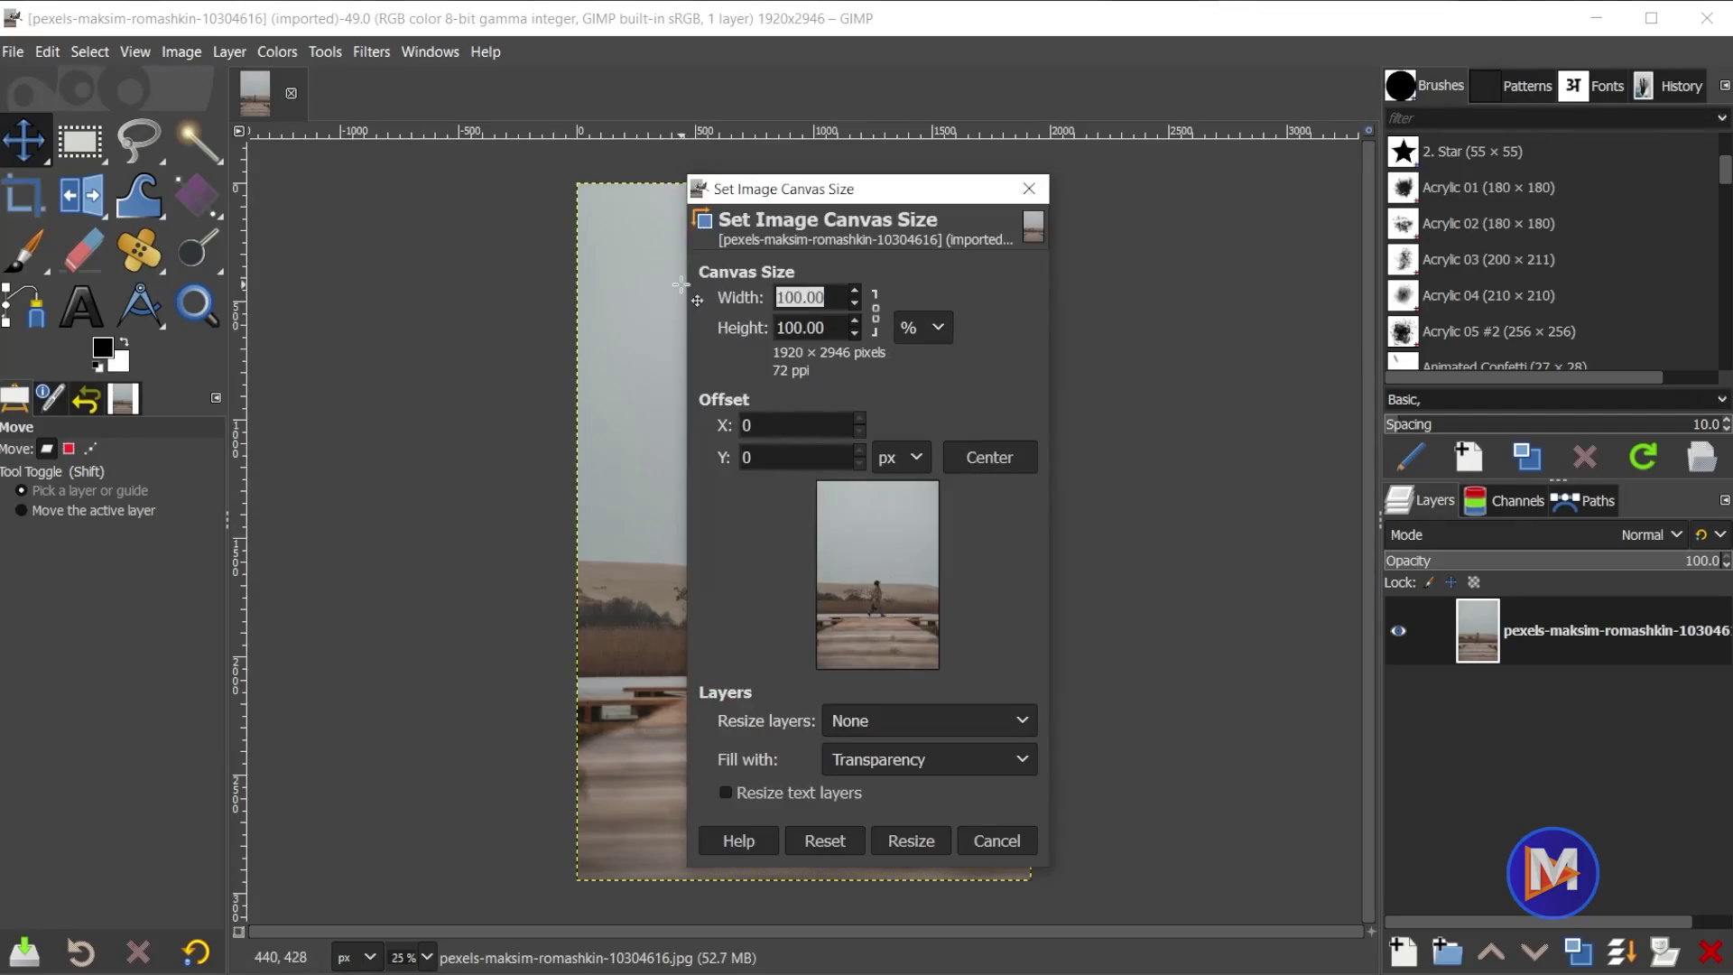
- Enlarge the pier photo's canvas and fill the transparent borders using Heal transparency
left_click(919, 834)
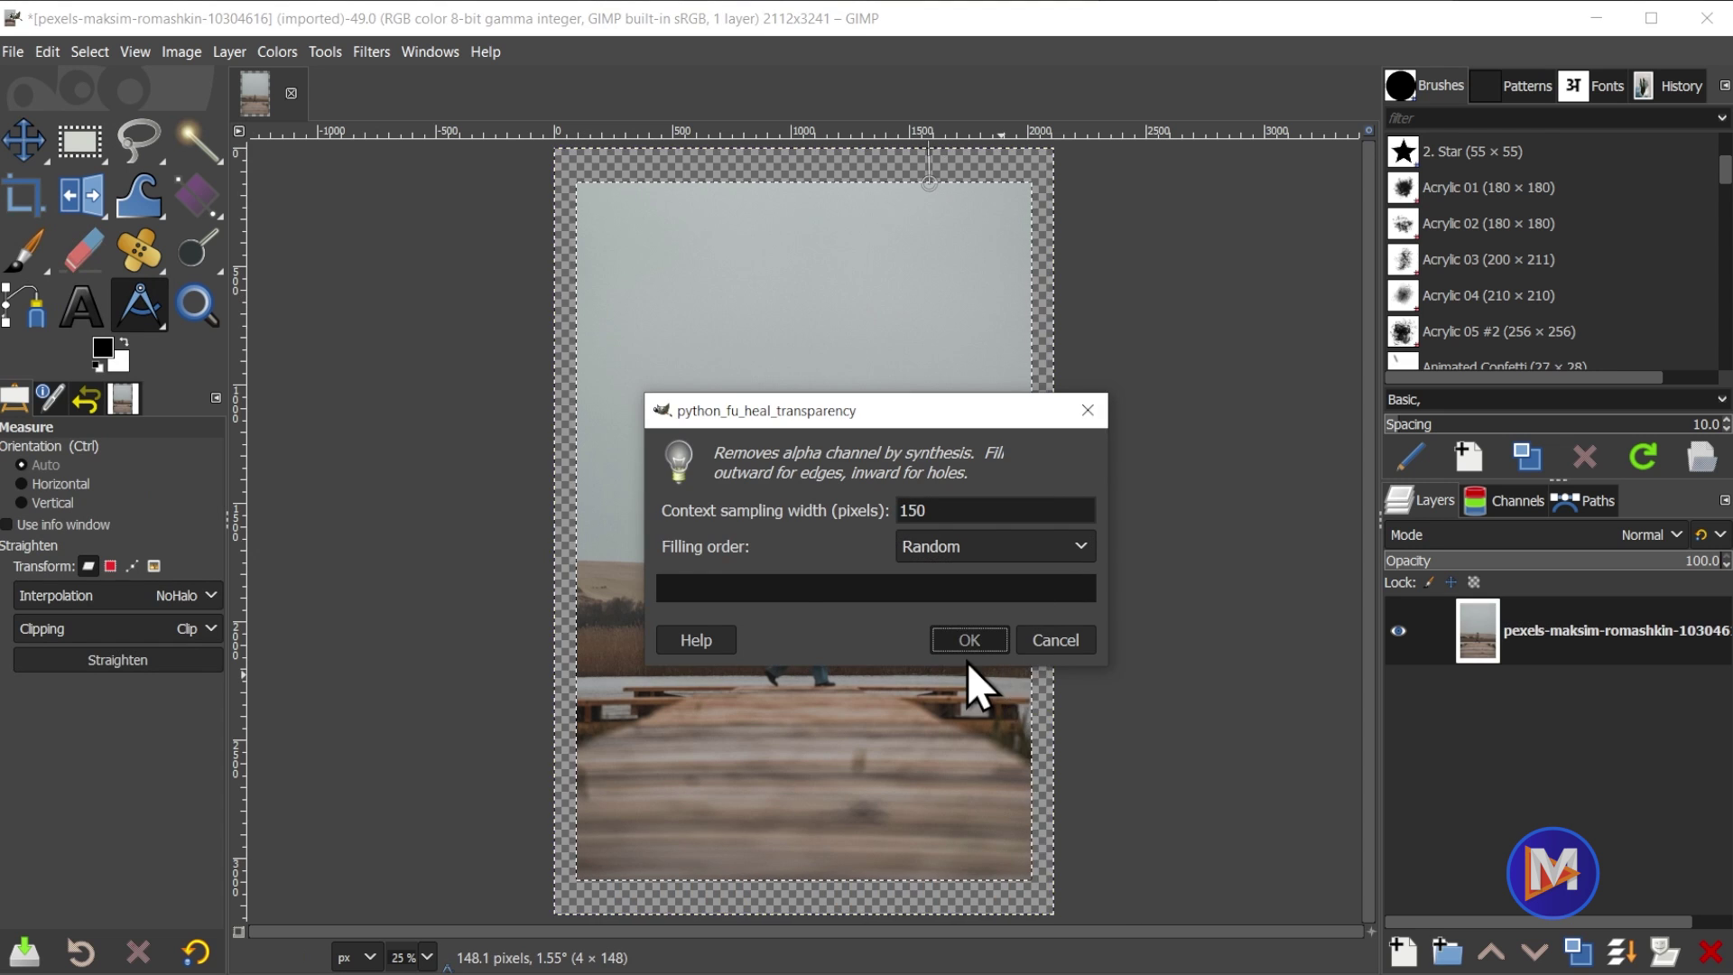
left_click(967, 648)
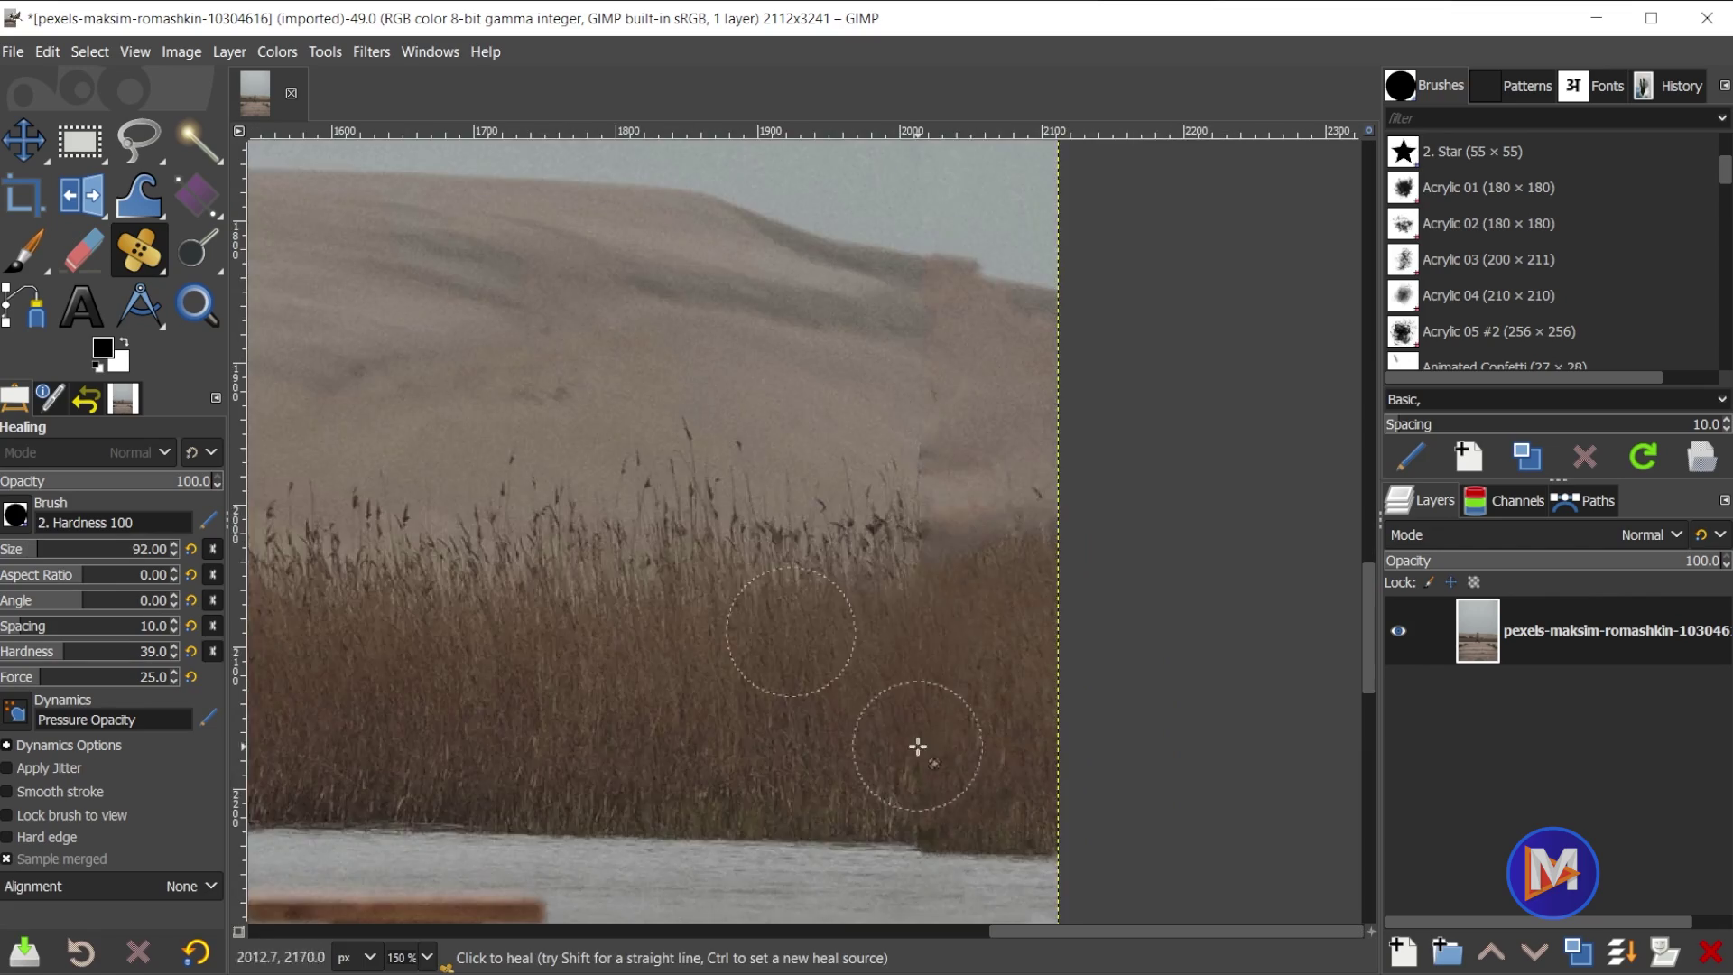
scroll(1025, 514, "up", 5)
scroll(987, 568, "down", 8)
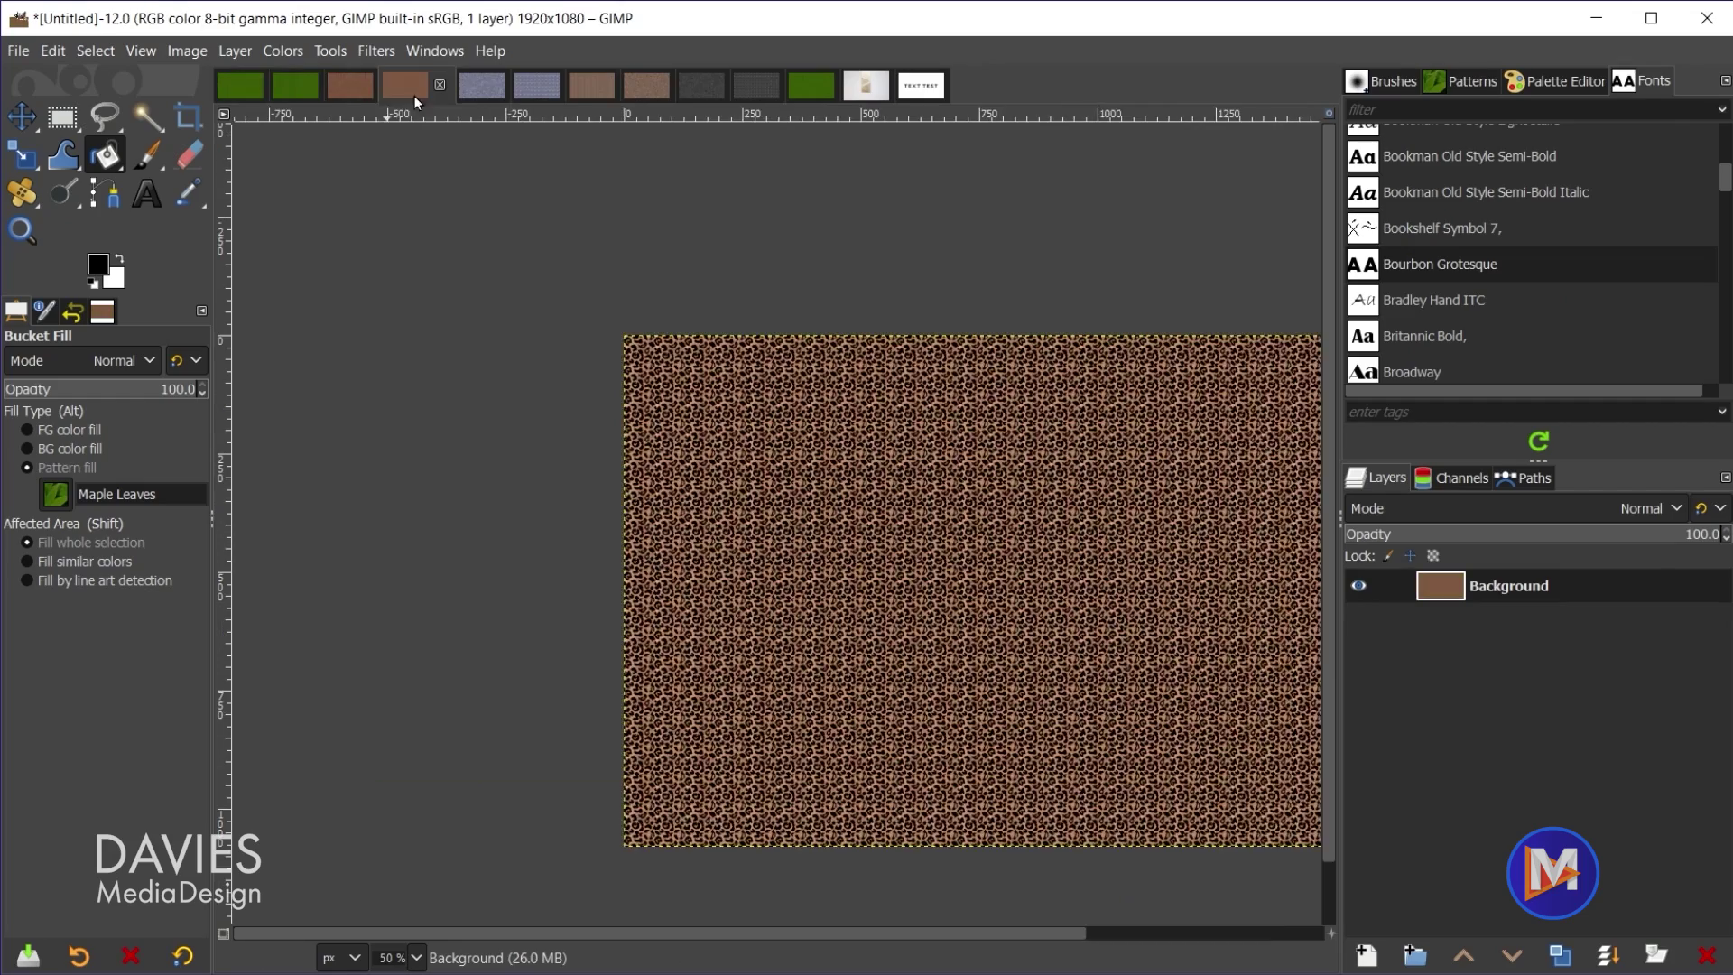
- Browse the leopard, stone and bark pattern images, then bring up the Green wall 1 stairs image
scroll(889, 553, "left", 3)
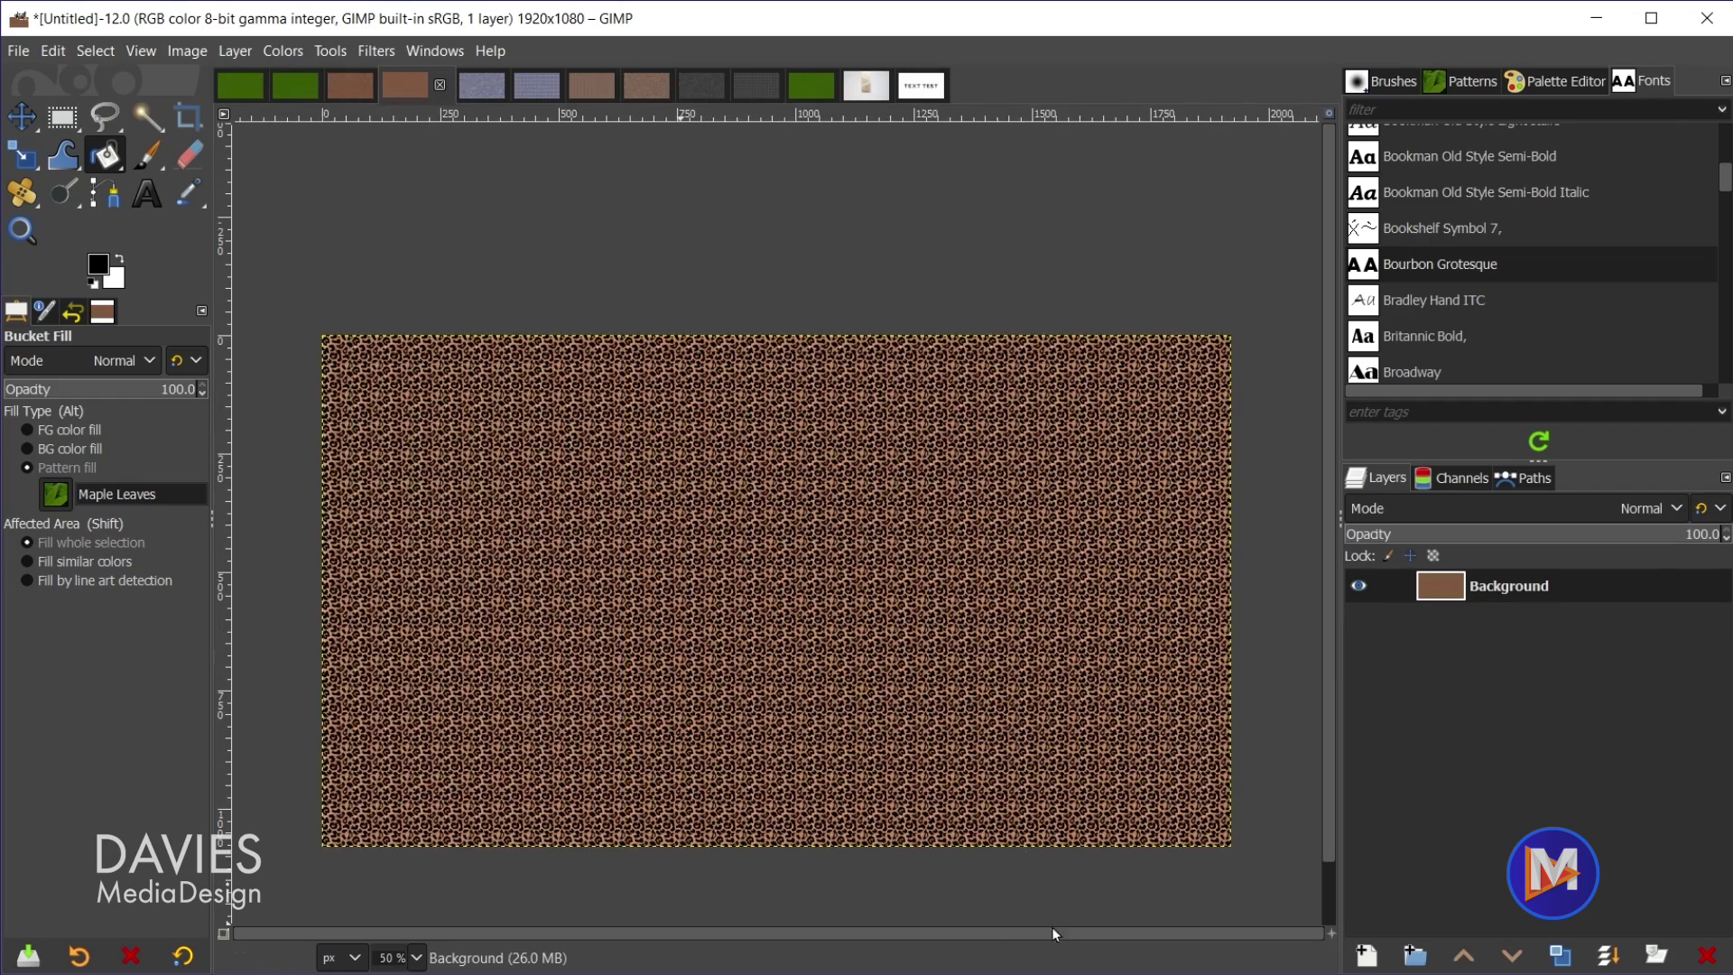
scroll(865, 564, "up", 2)
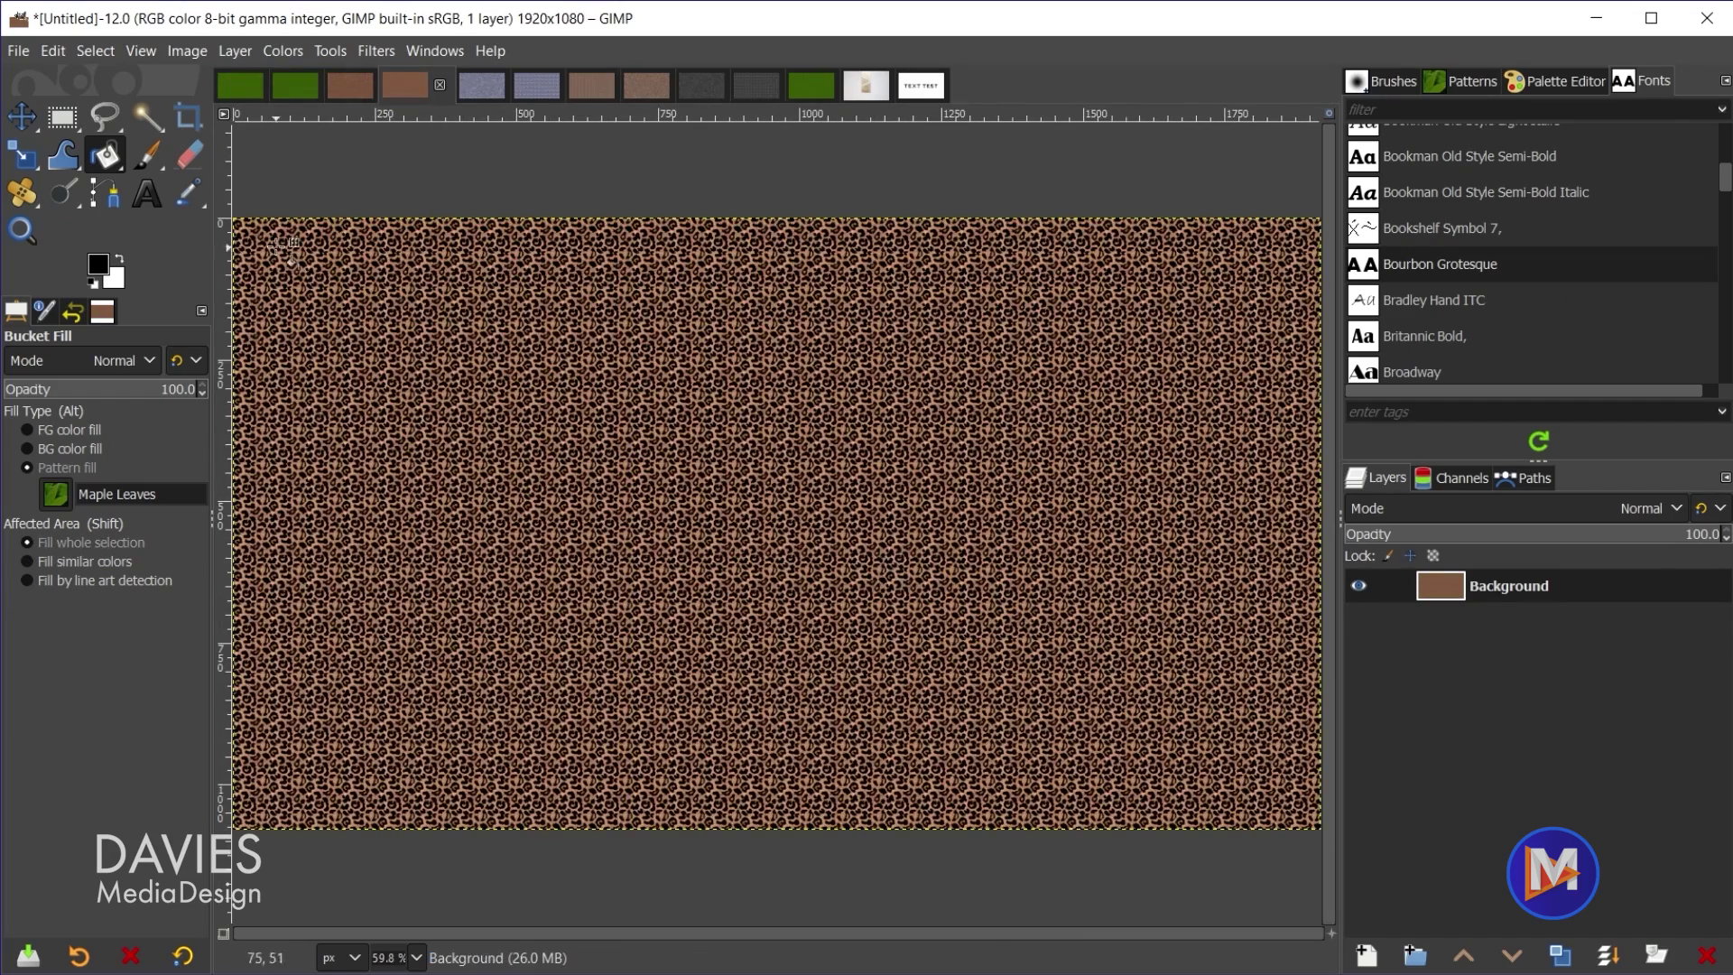
left_click(345, 87)
left_click(537, 85)
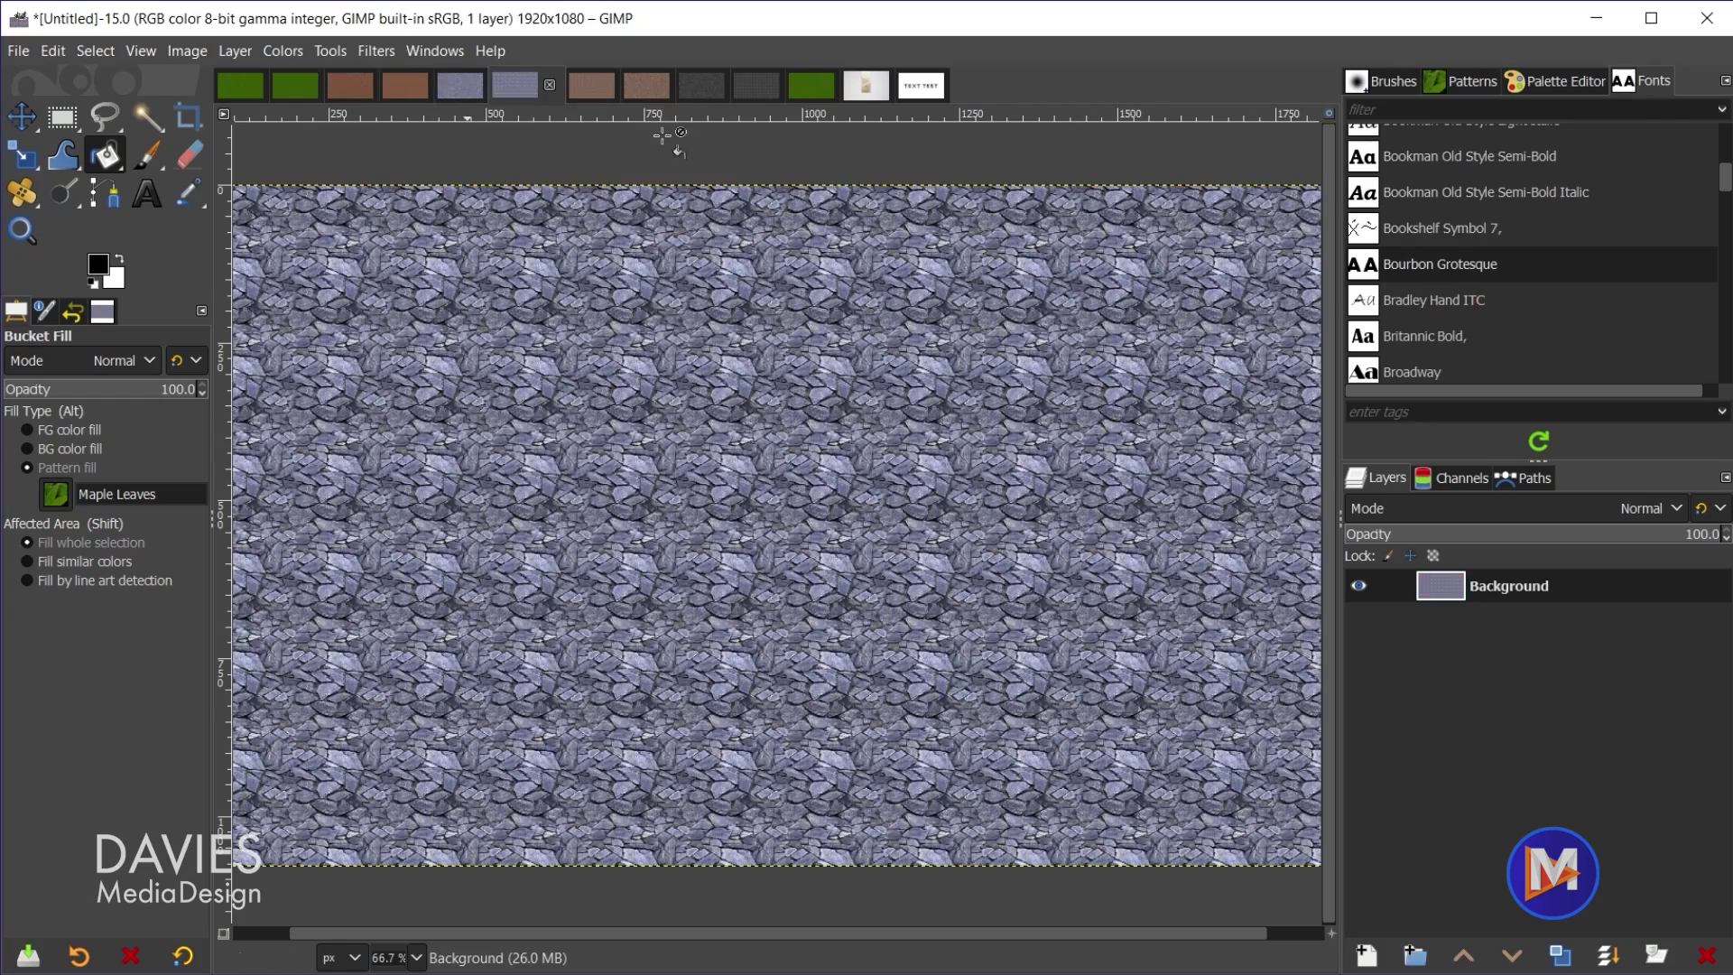
left_click(459, 84)
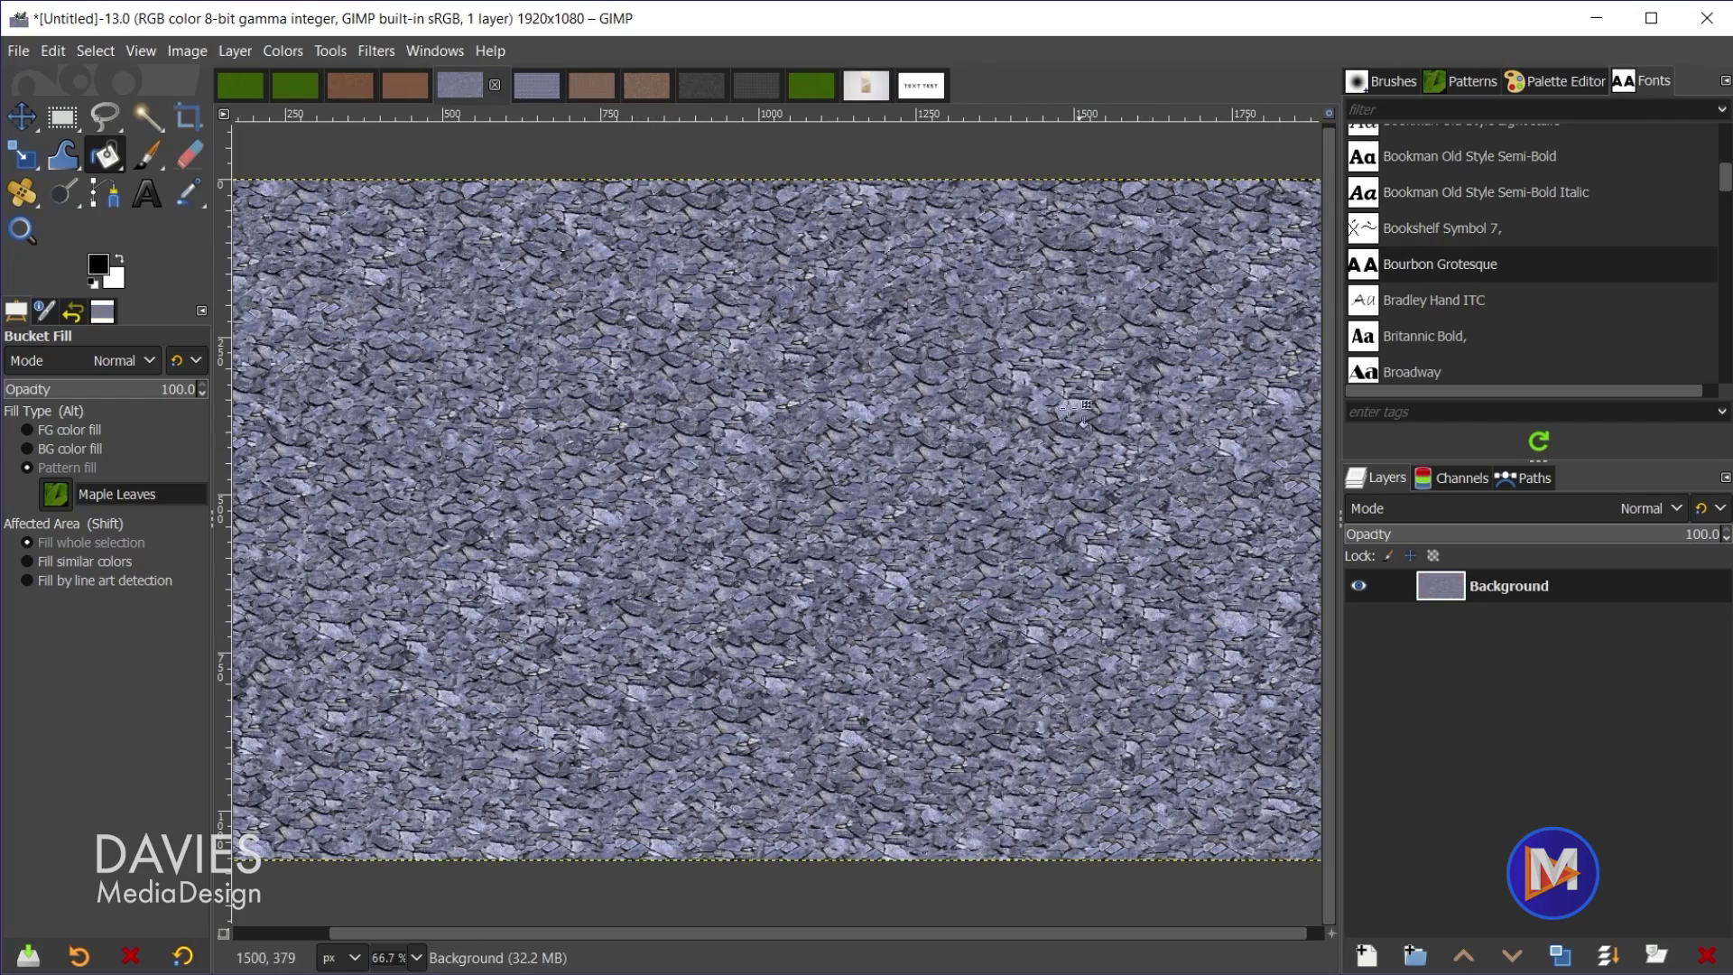
left_click(591, 85)
left_click(647, 85)
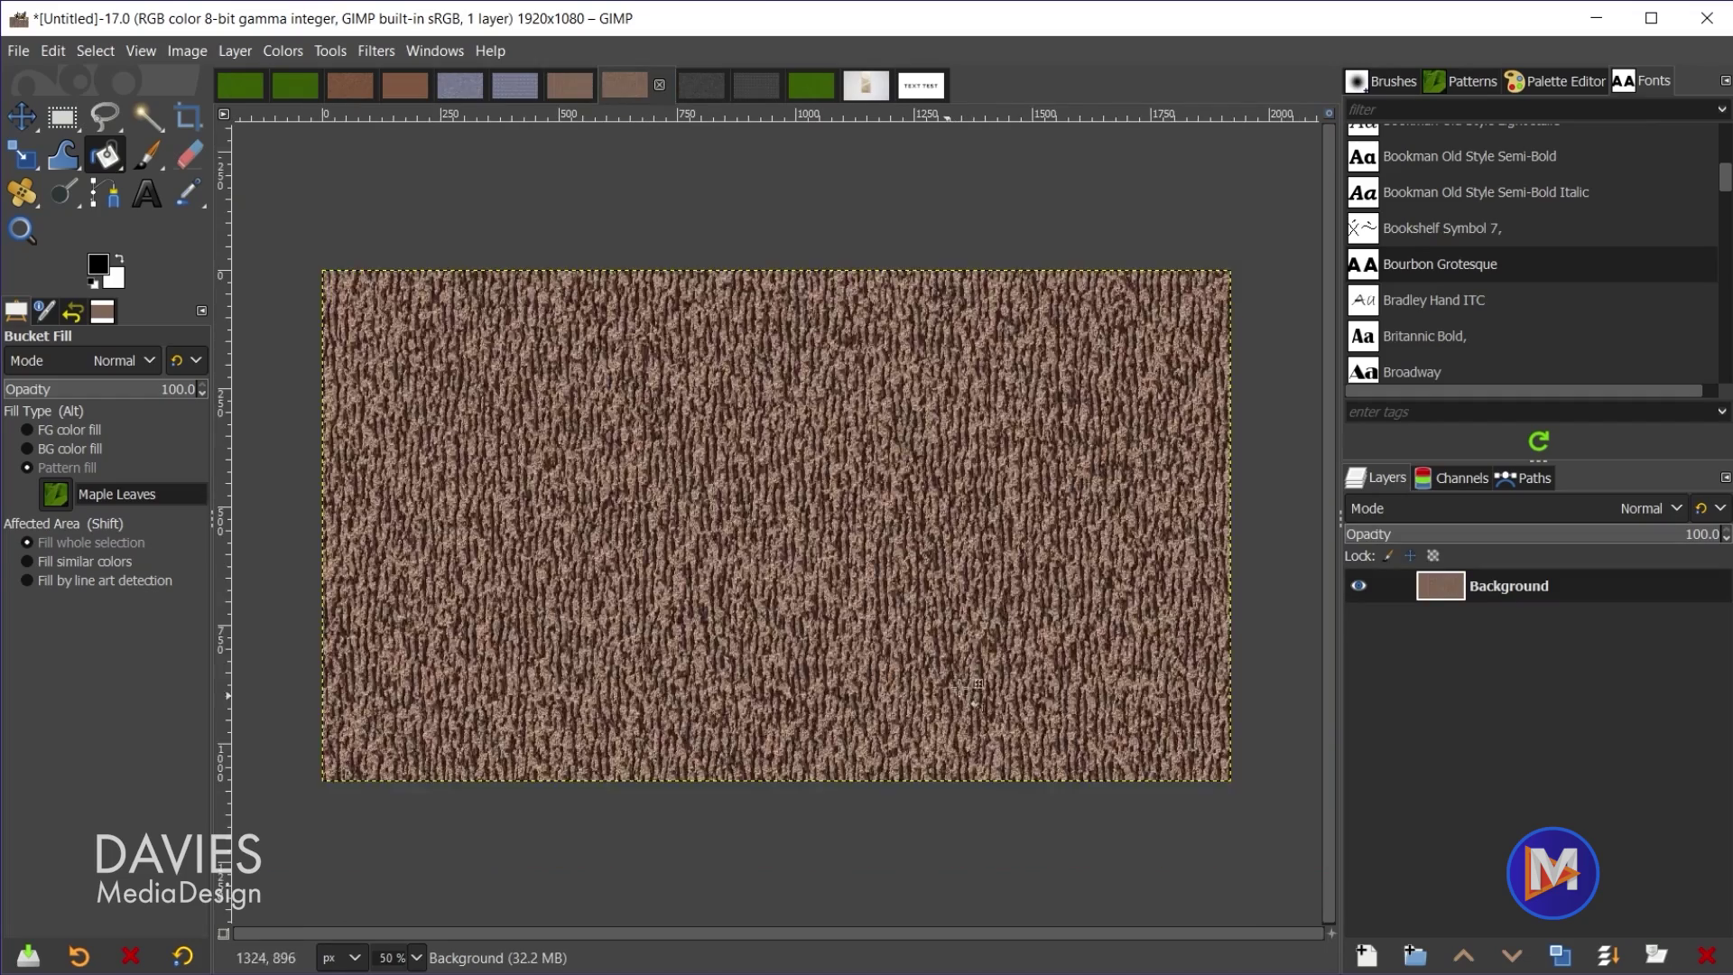
left_click(866, 84)
- Fill a tall rectangular strip on the right with black and start a seamless pattern fill
left_click(62, 116)
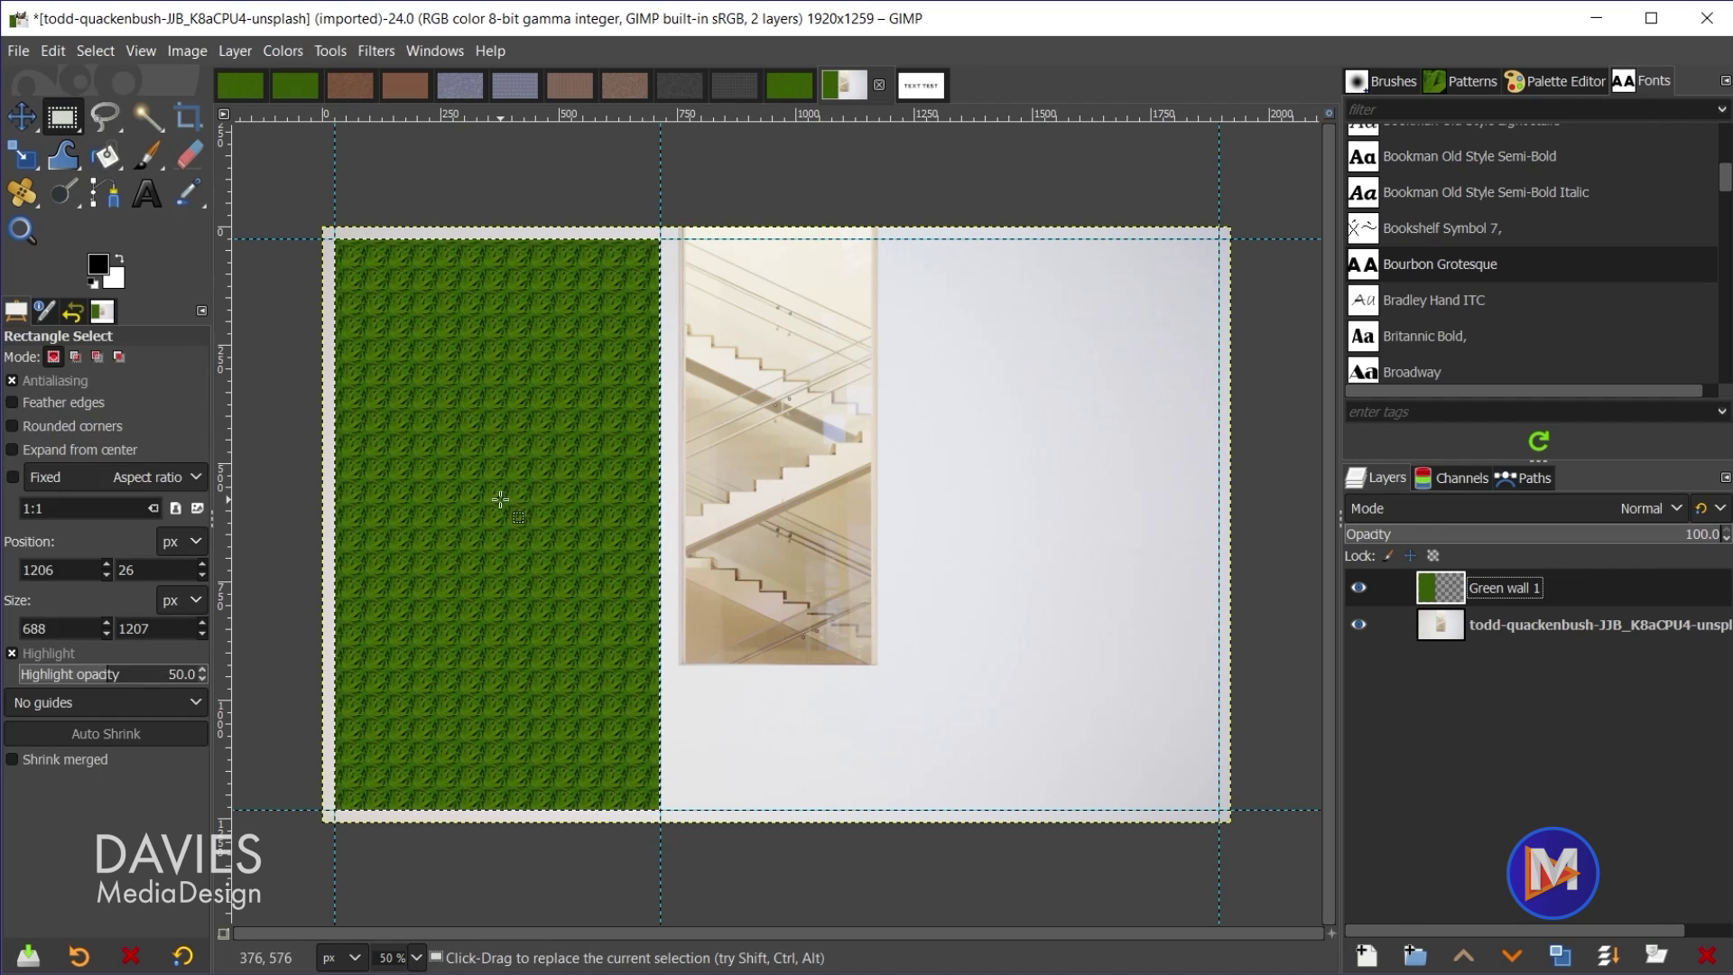
mouse_move(836, 523)
left_mouse_down()
mouse_move(987, 810)
mouse_move(1084, 500)
left_mouse_up()
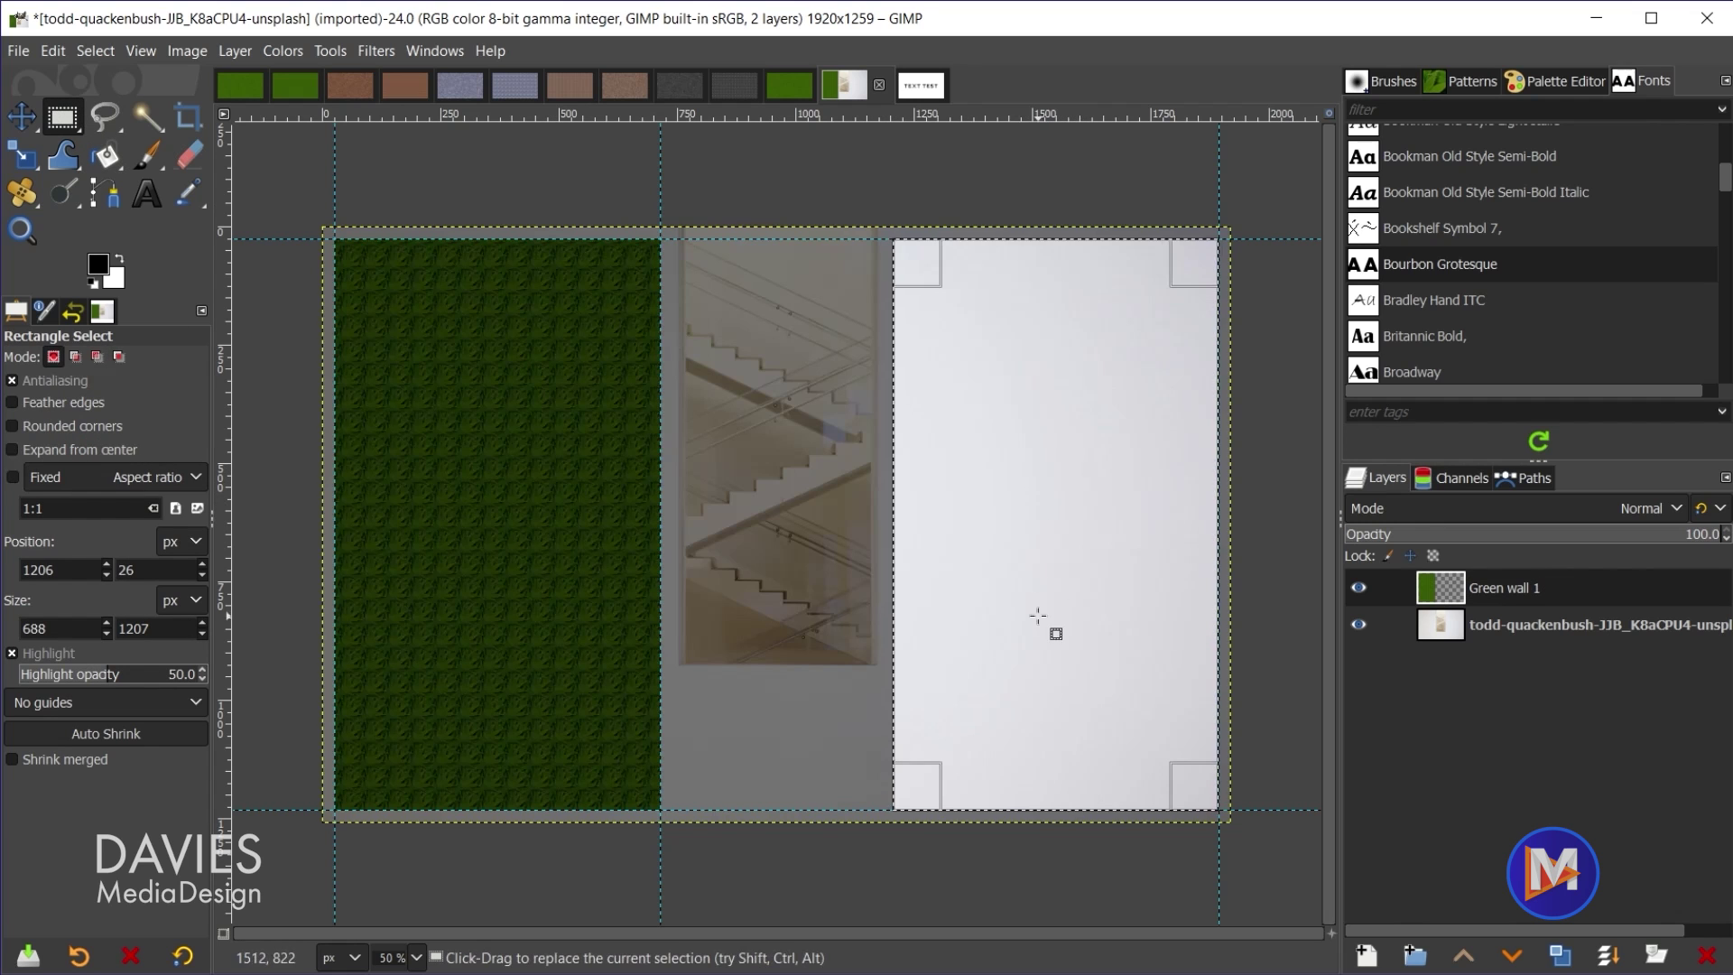
key("ctrl+comma")
left_click(53, 51)
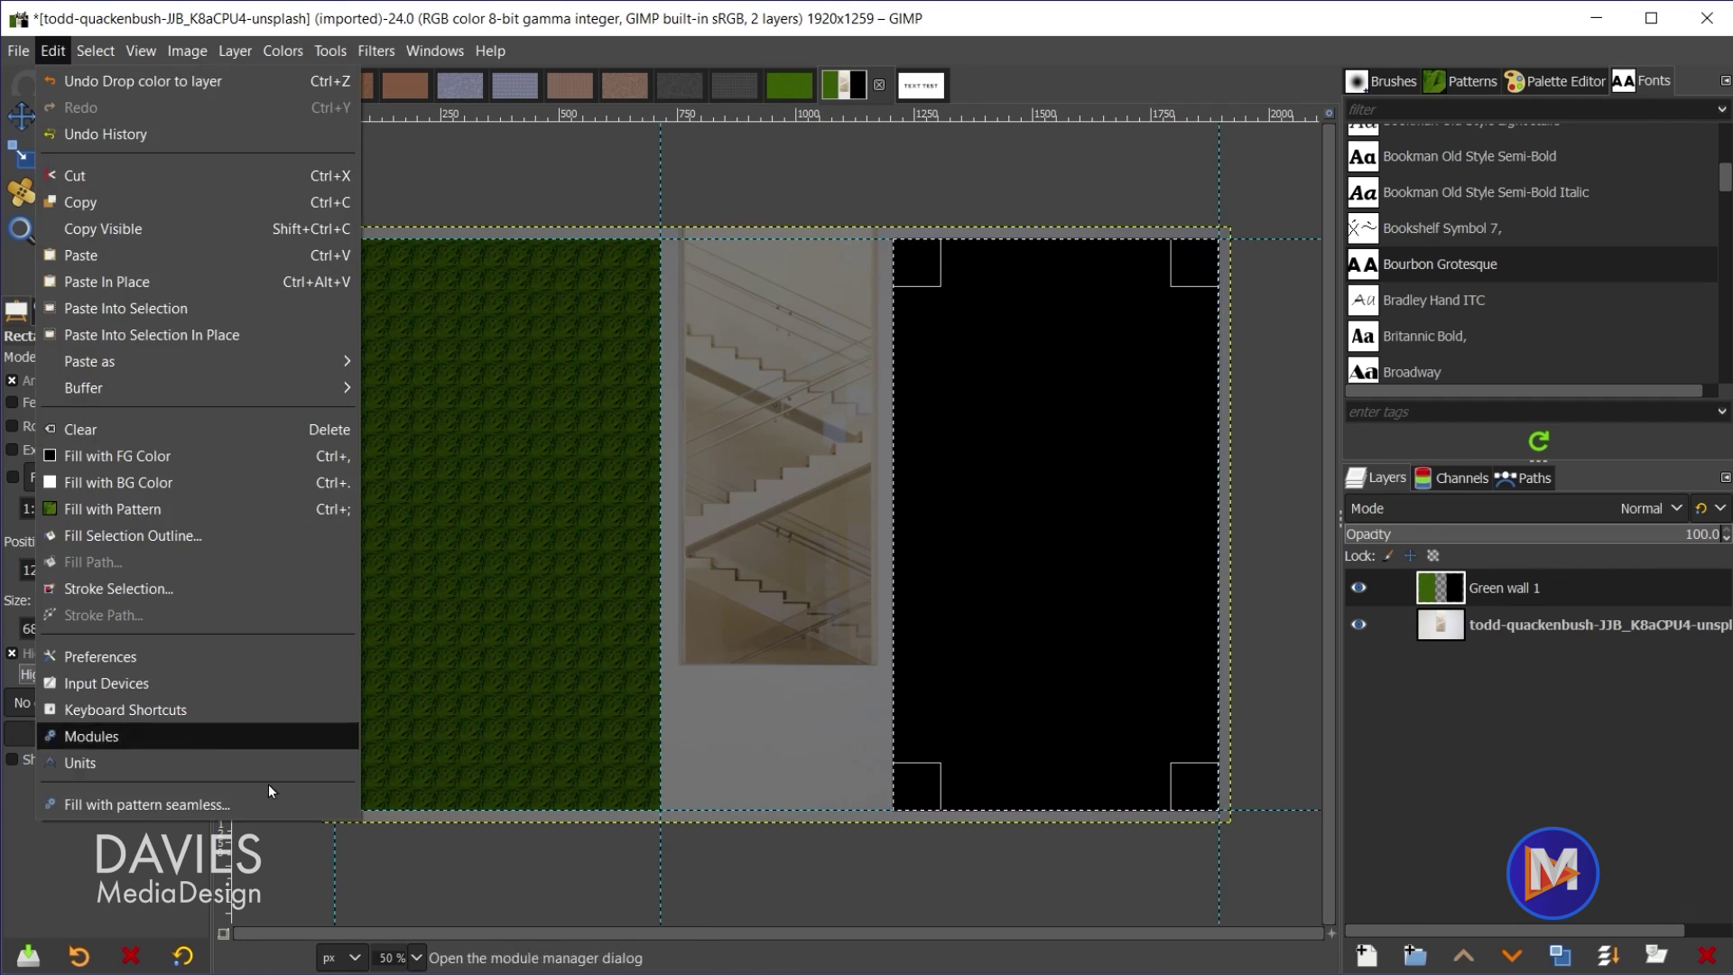
left_click(200, 783)
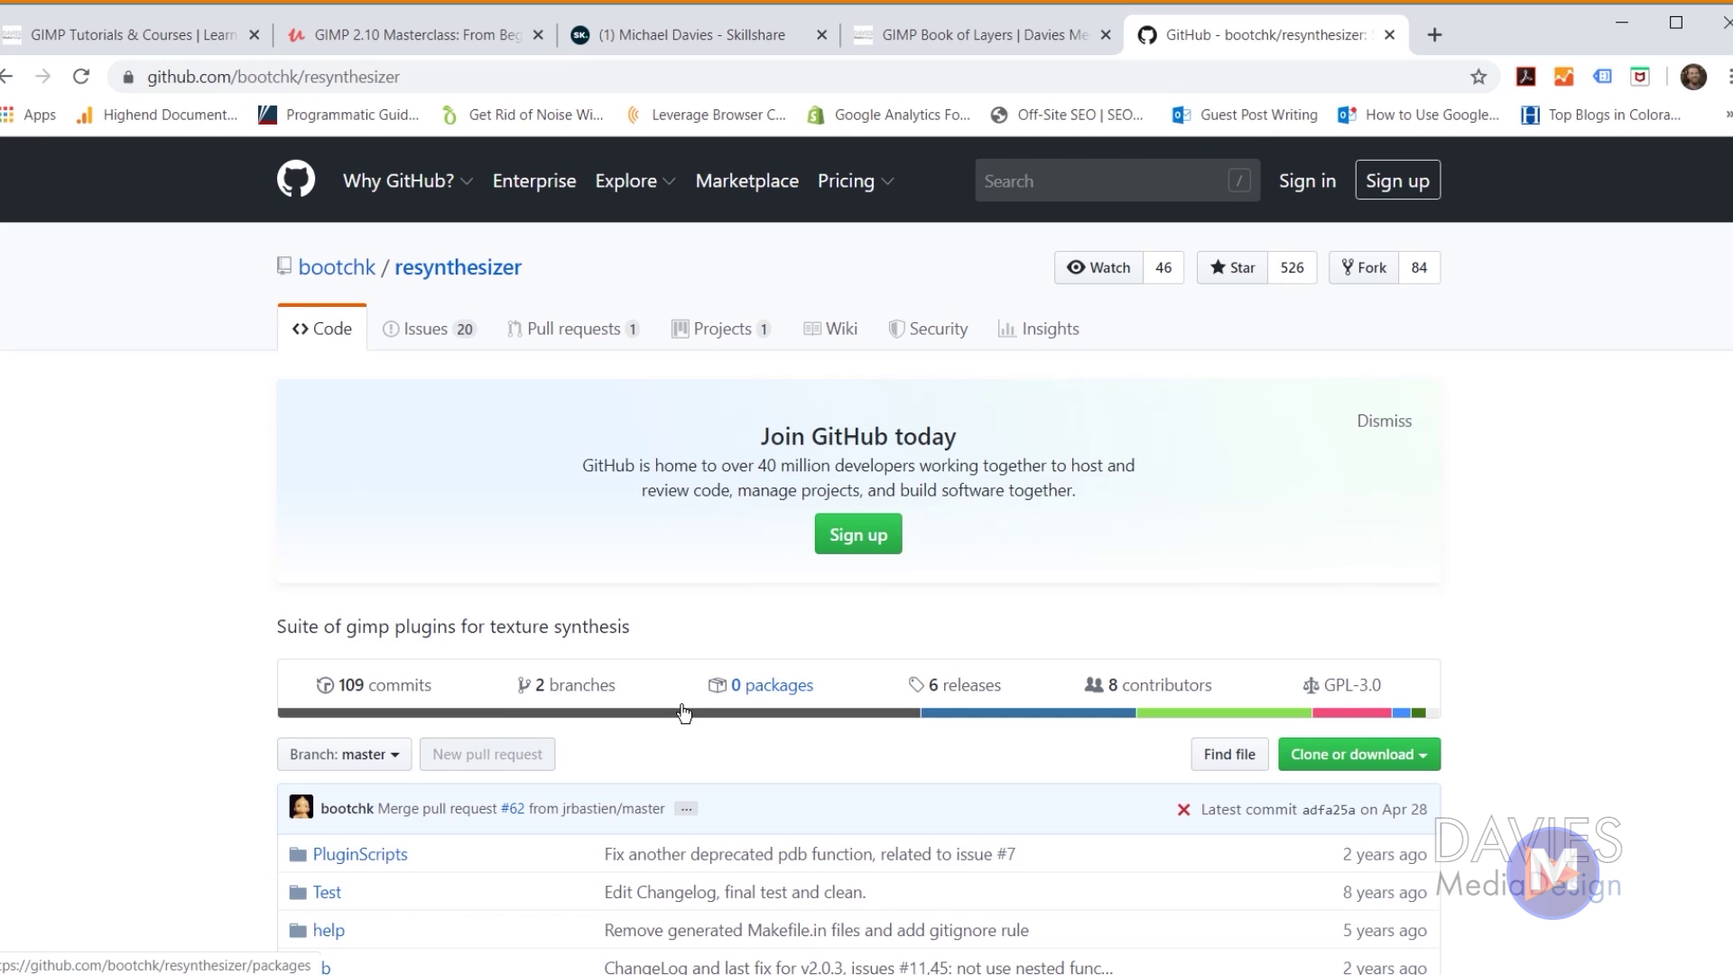
- Scroll down the resynthesizer GitHub page to view its file list
scroll(232, 599, "down", 5)
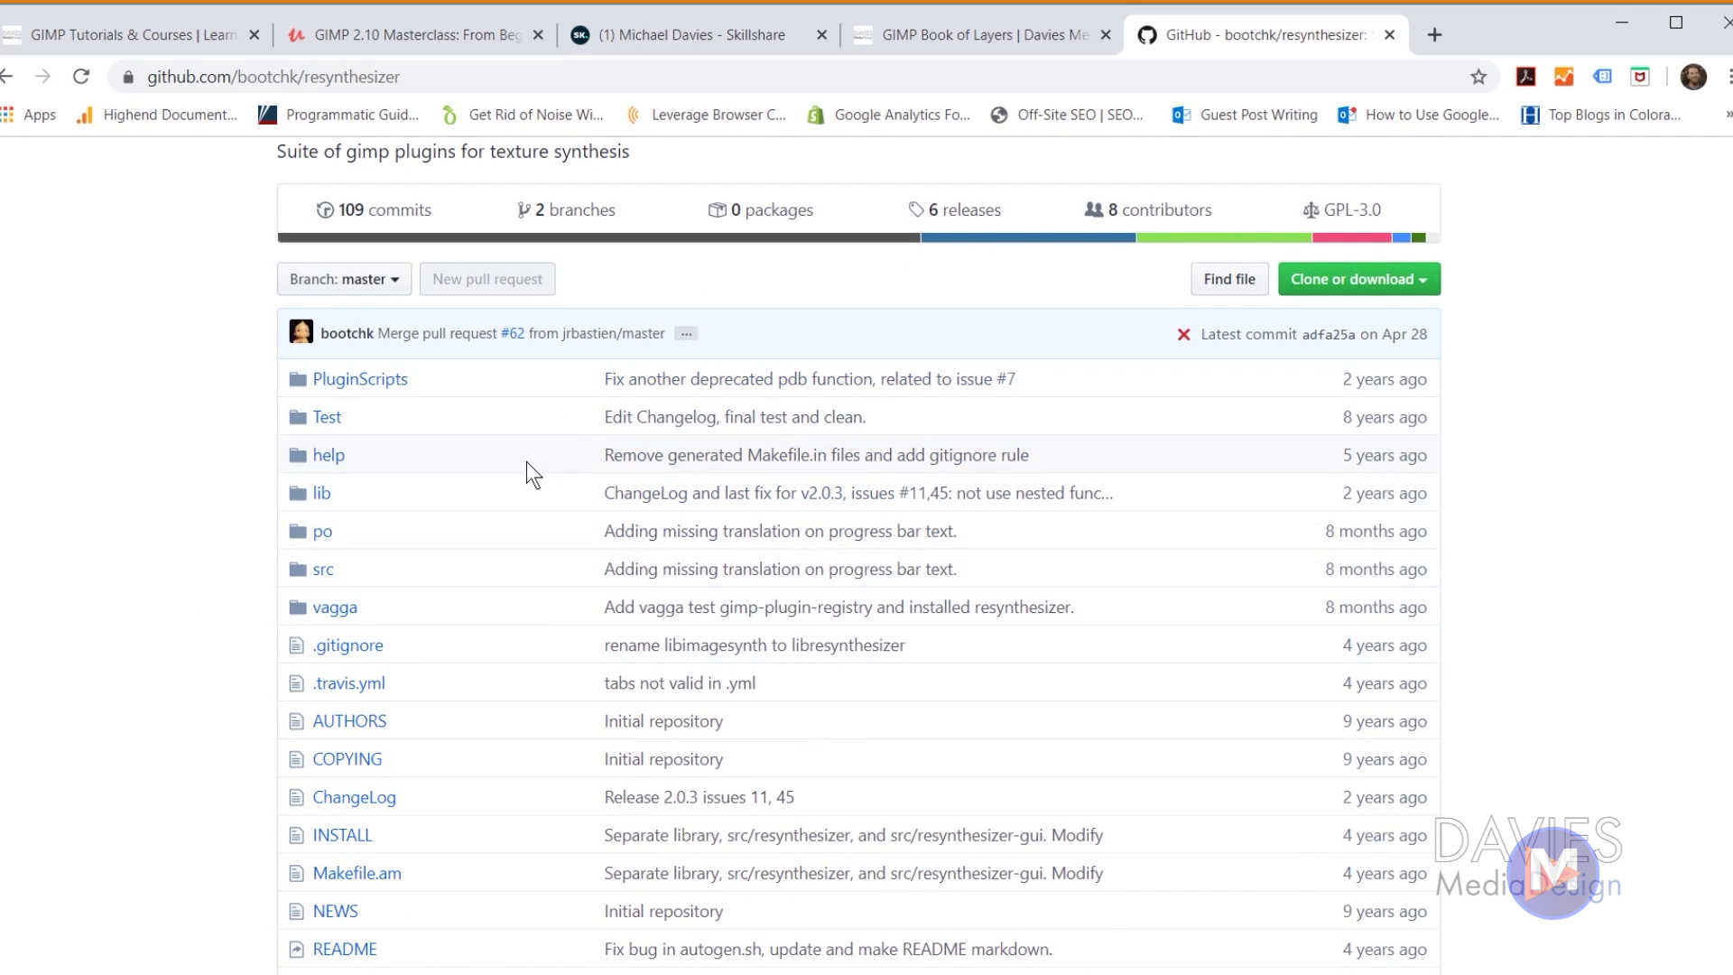
scroll(557, 456, "down", 4)
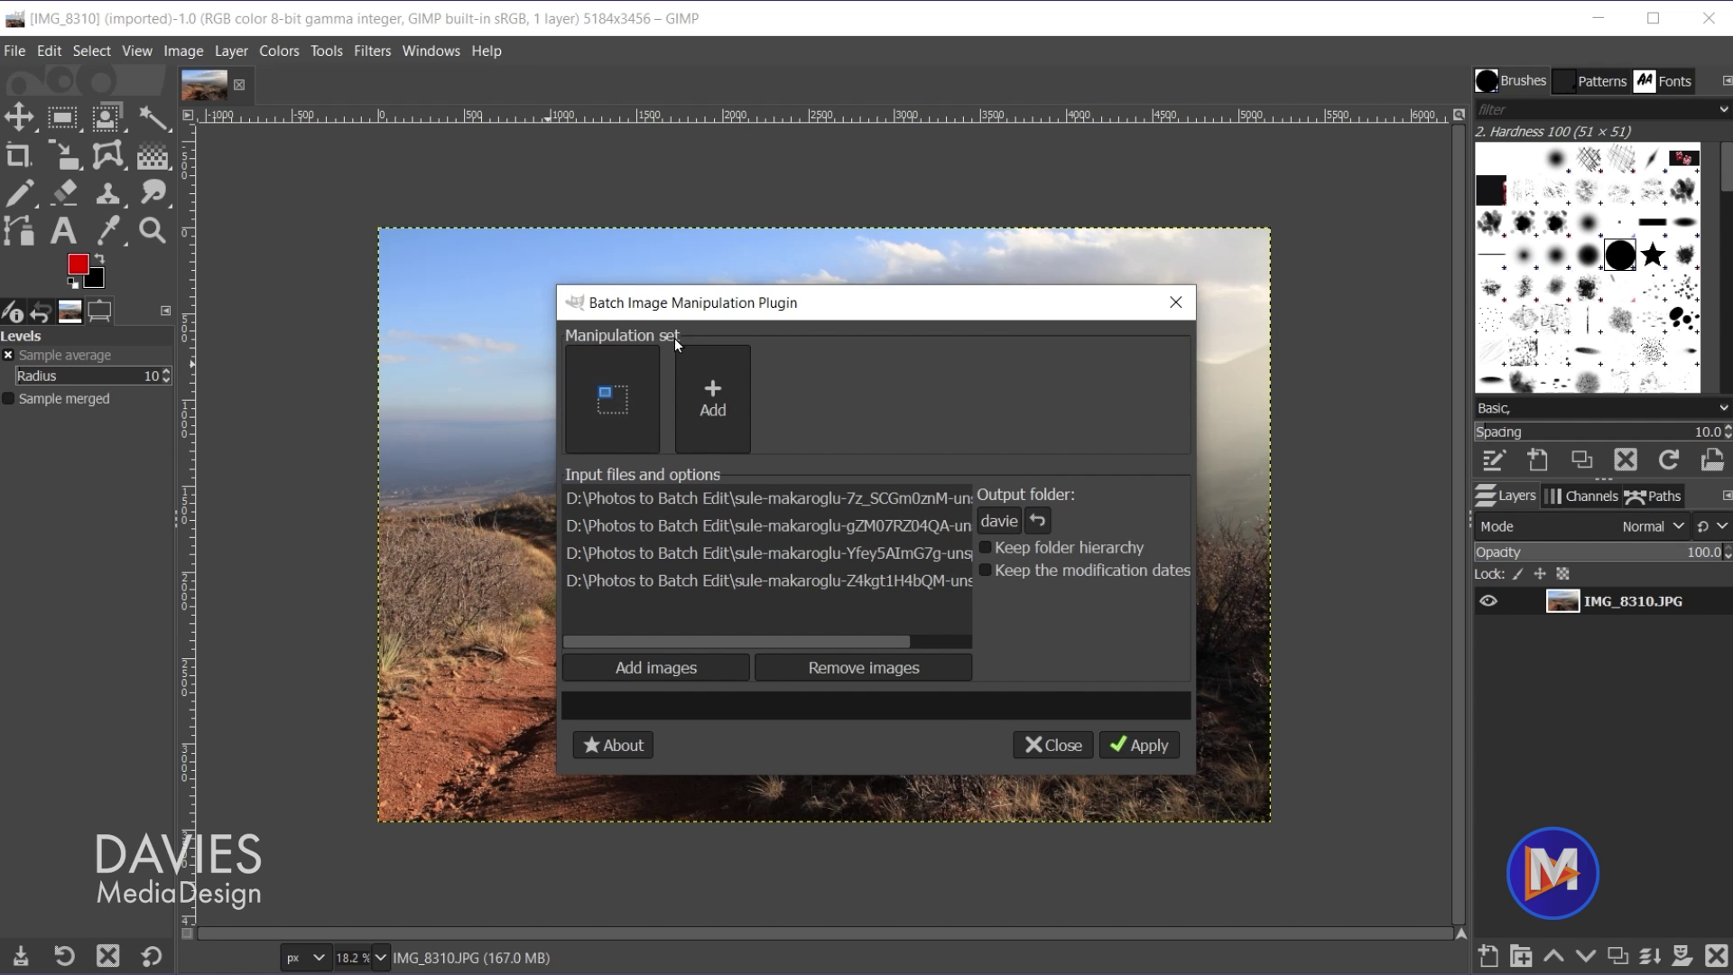
- Add a 1:1 Crop and a Sharp or Blur step to the BIMP set, then close the Photos preview
left_click(715, 400)
left_click(768, 444)
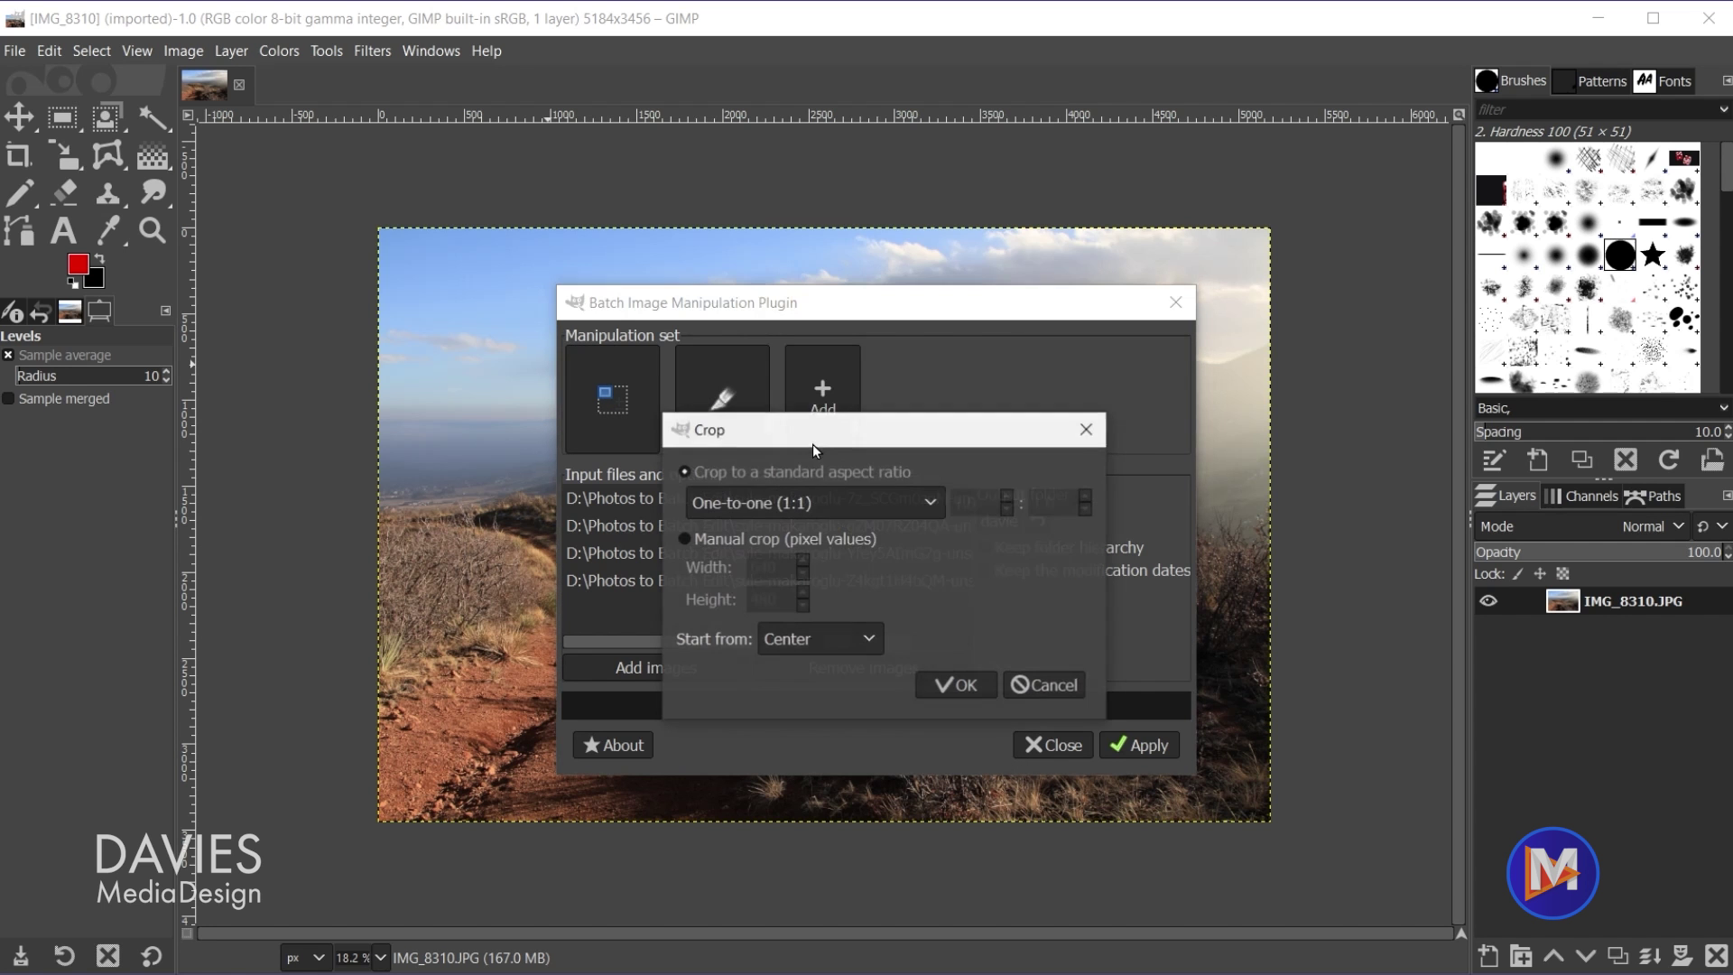
left_click(854, 502)
key("Escape")
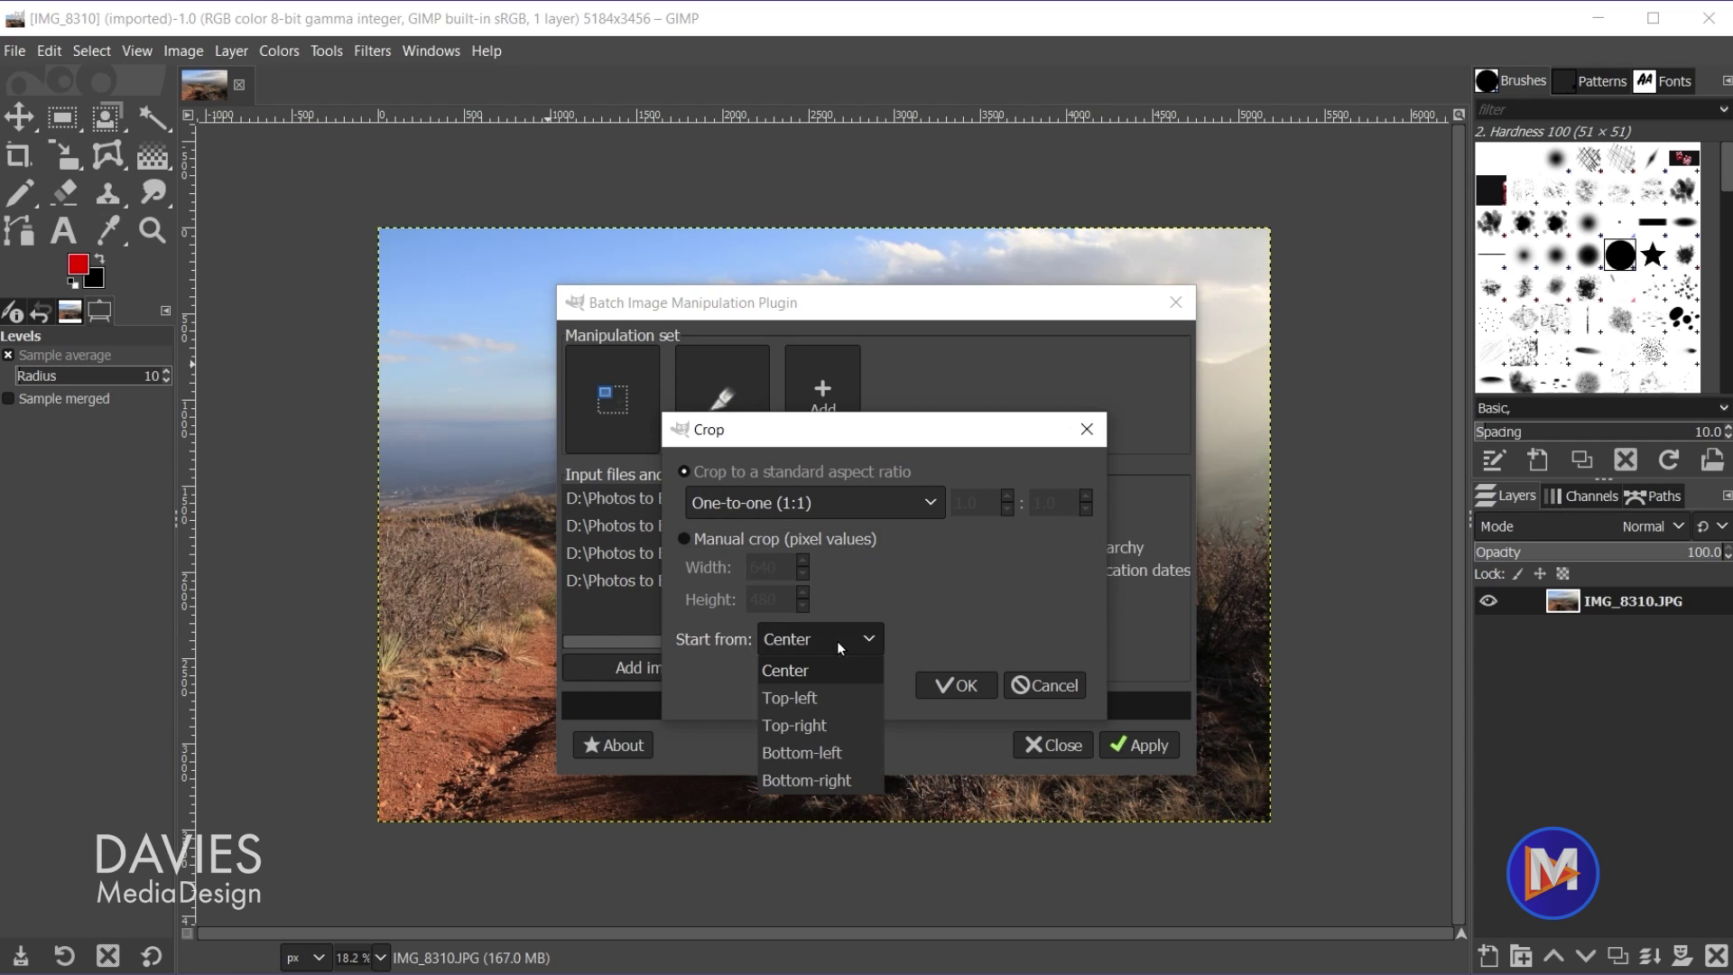
left_click(956, 685)
left_click(823, 398)
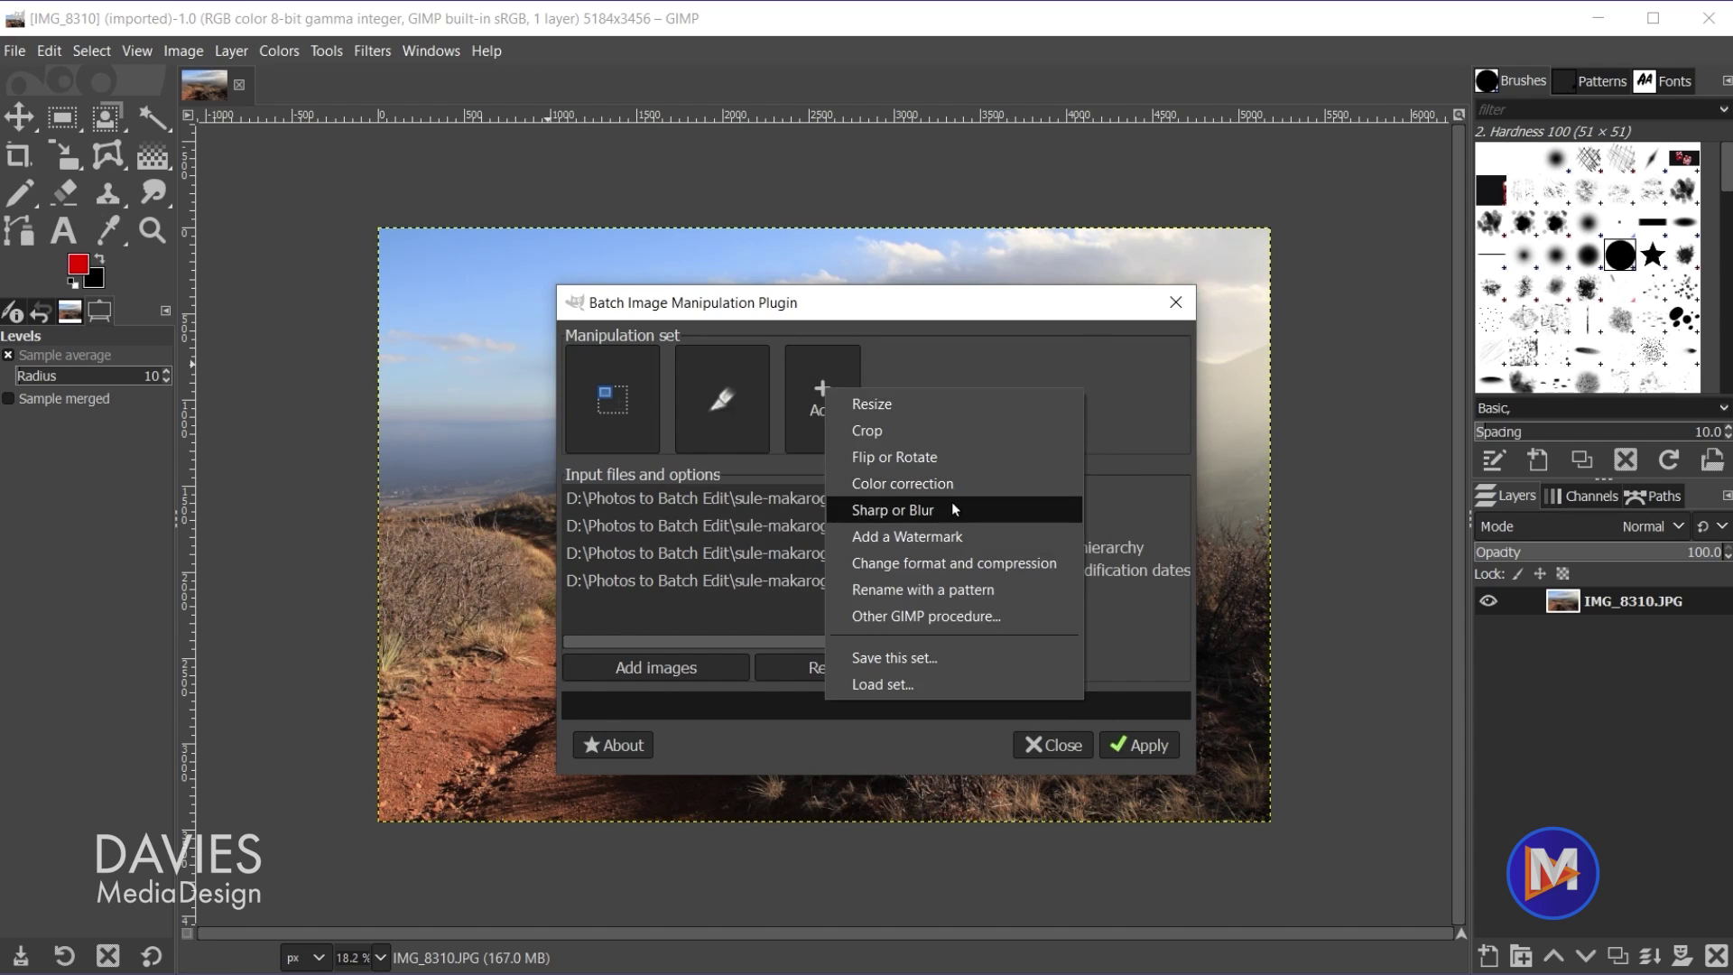
left_click(948, 502)
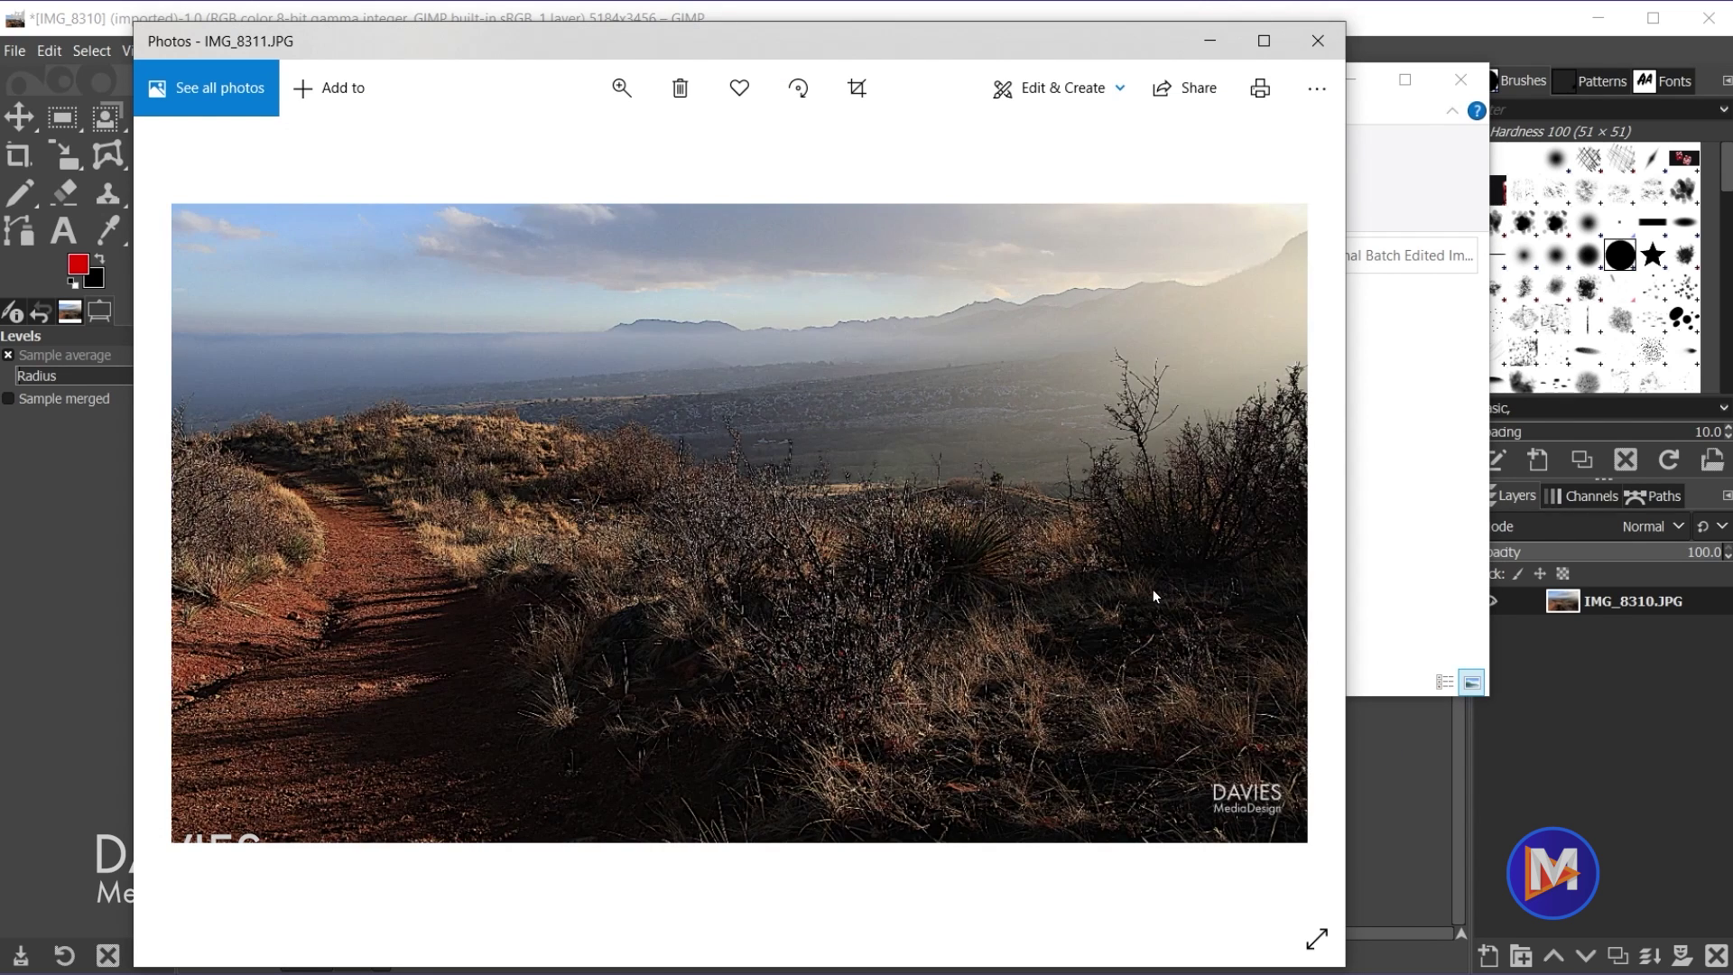
left_click(1318, 41)
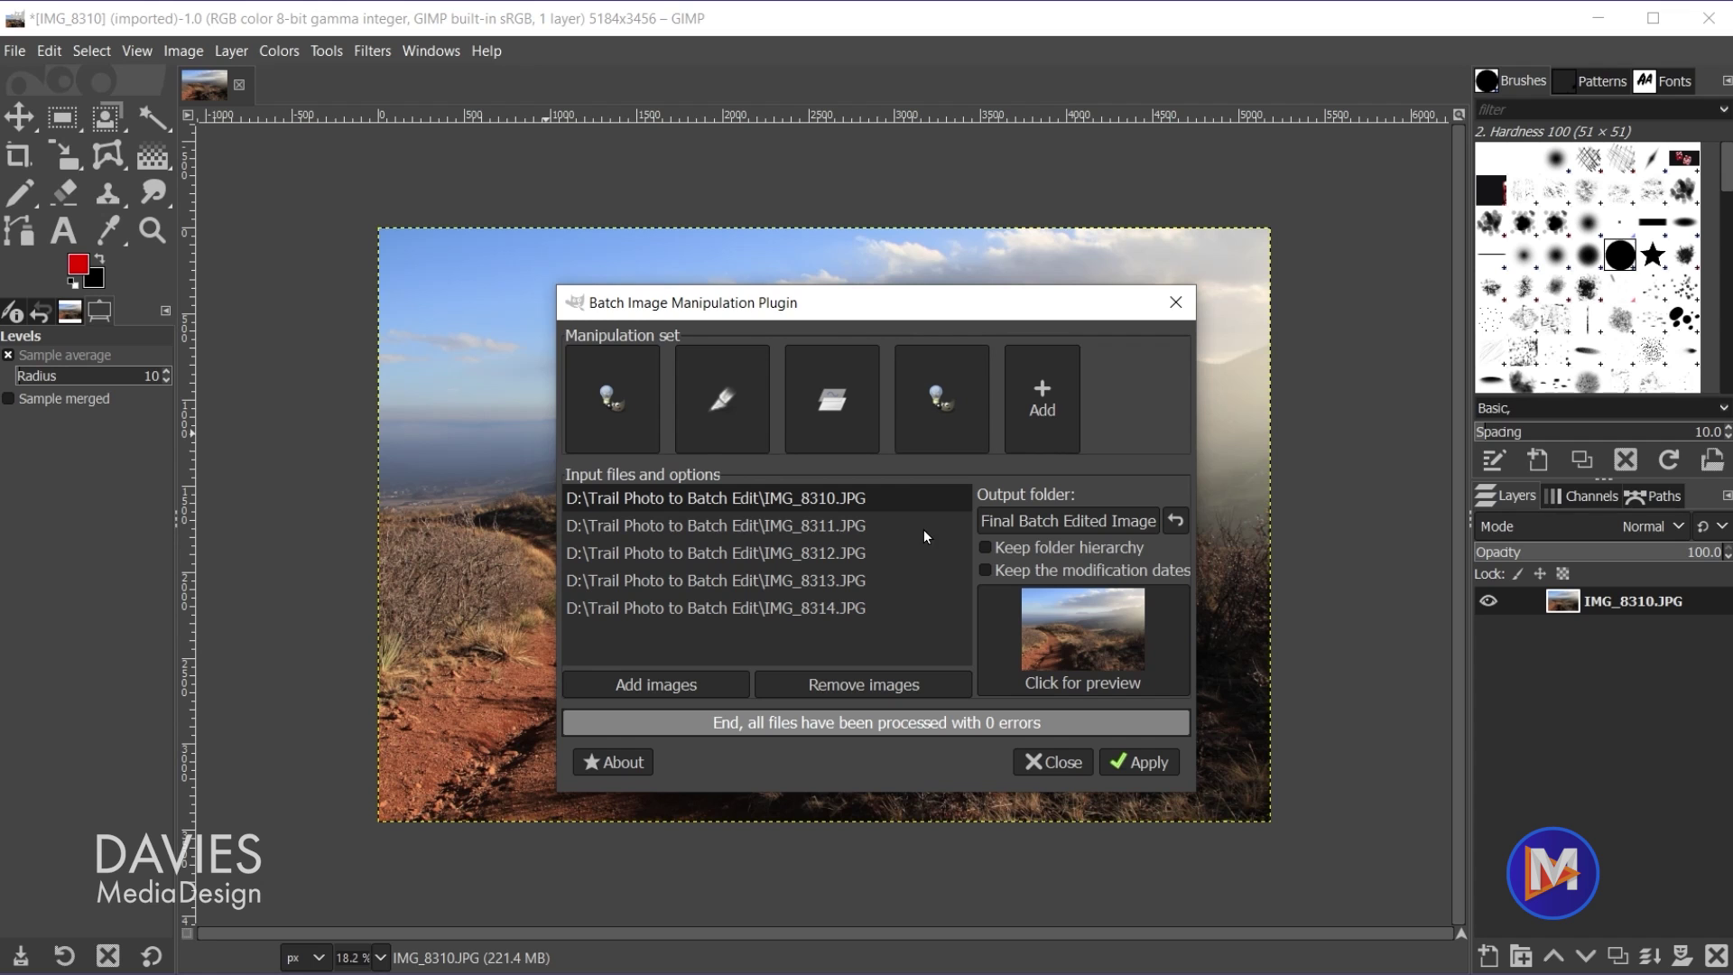
- Save the manipulation set as 'landscape midday' in the Trail Photo to Batch Edit folder
left_click(1052, 411)
left_click(1103, 675)
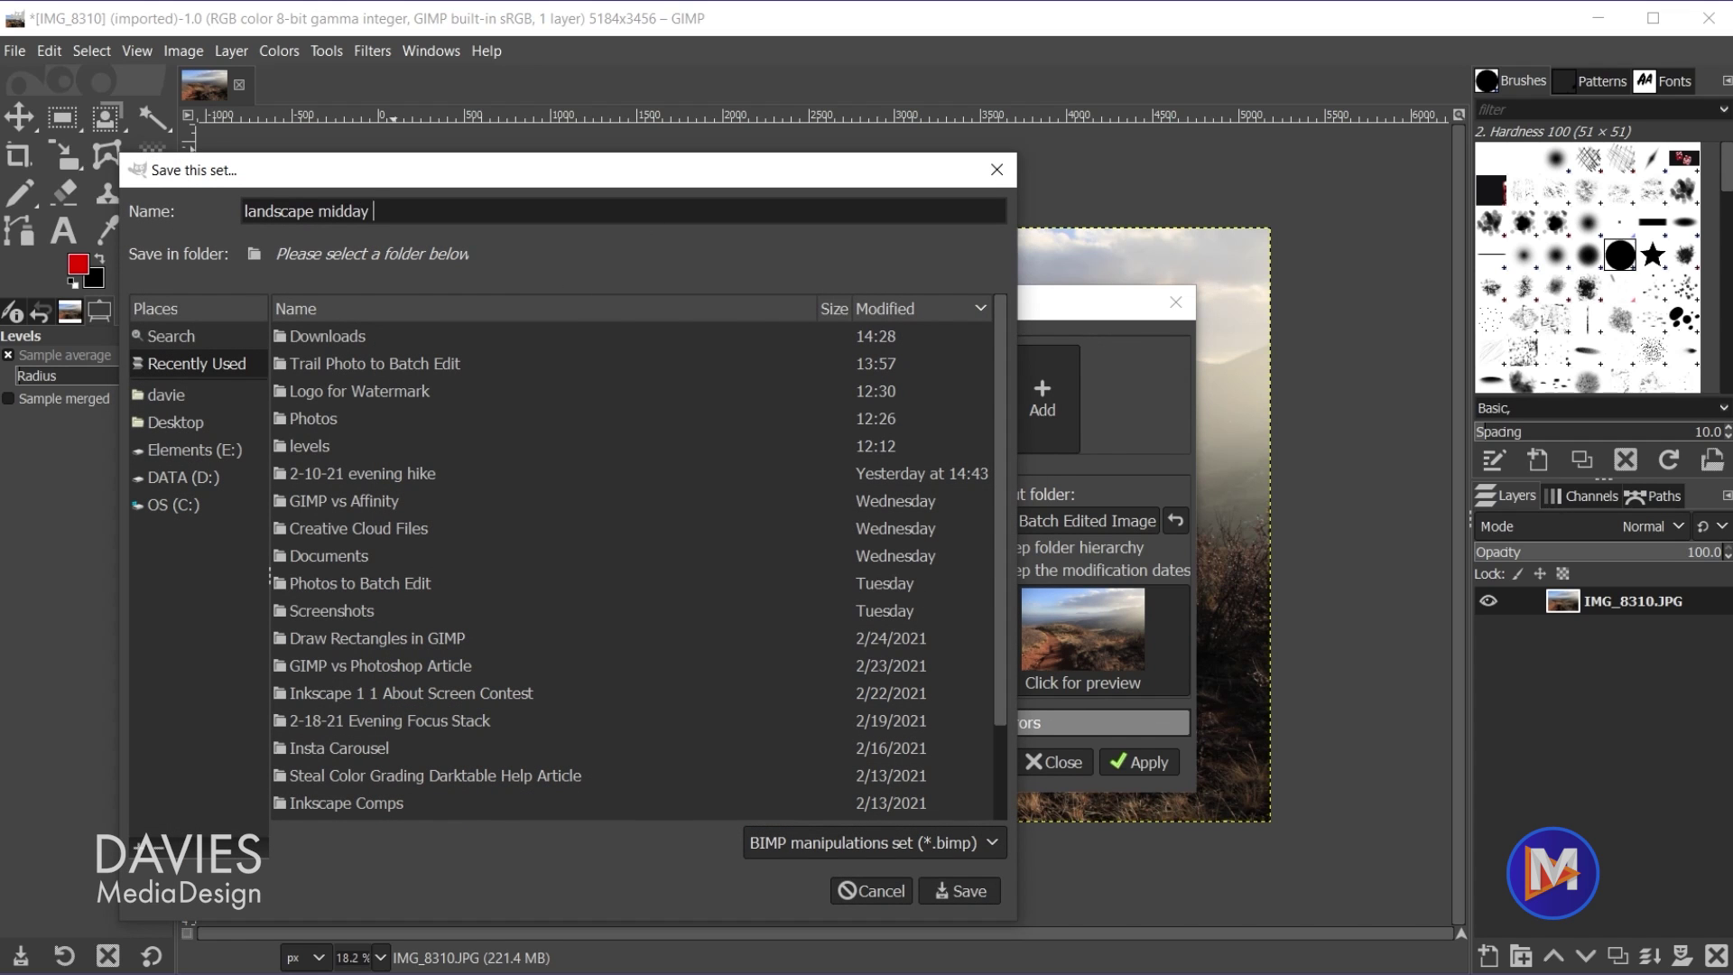
double_click(471, 364)
left_click(960, 891)
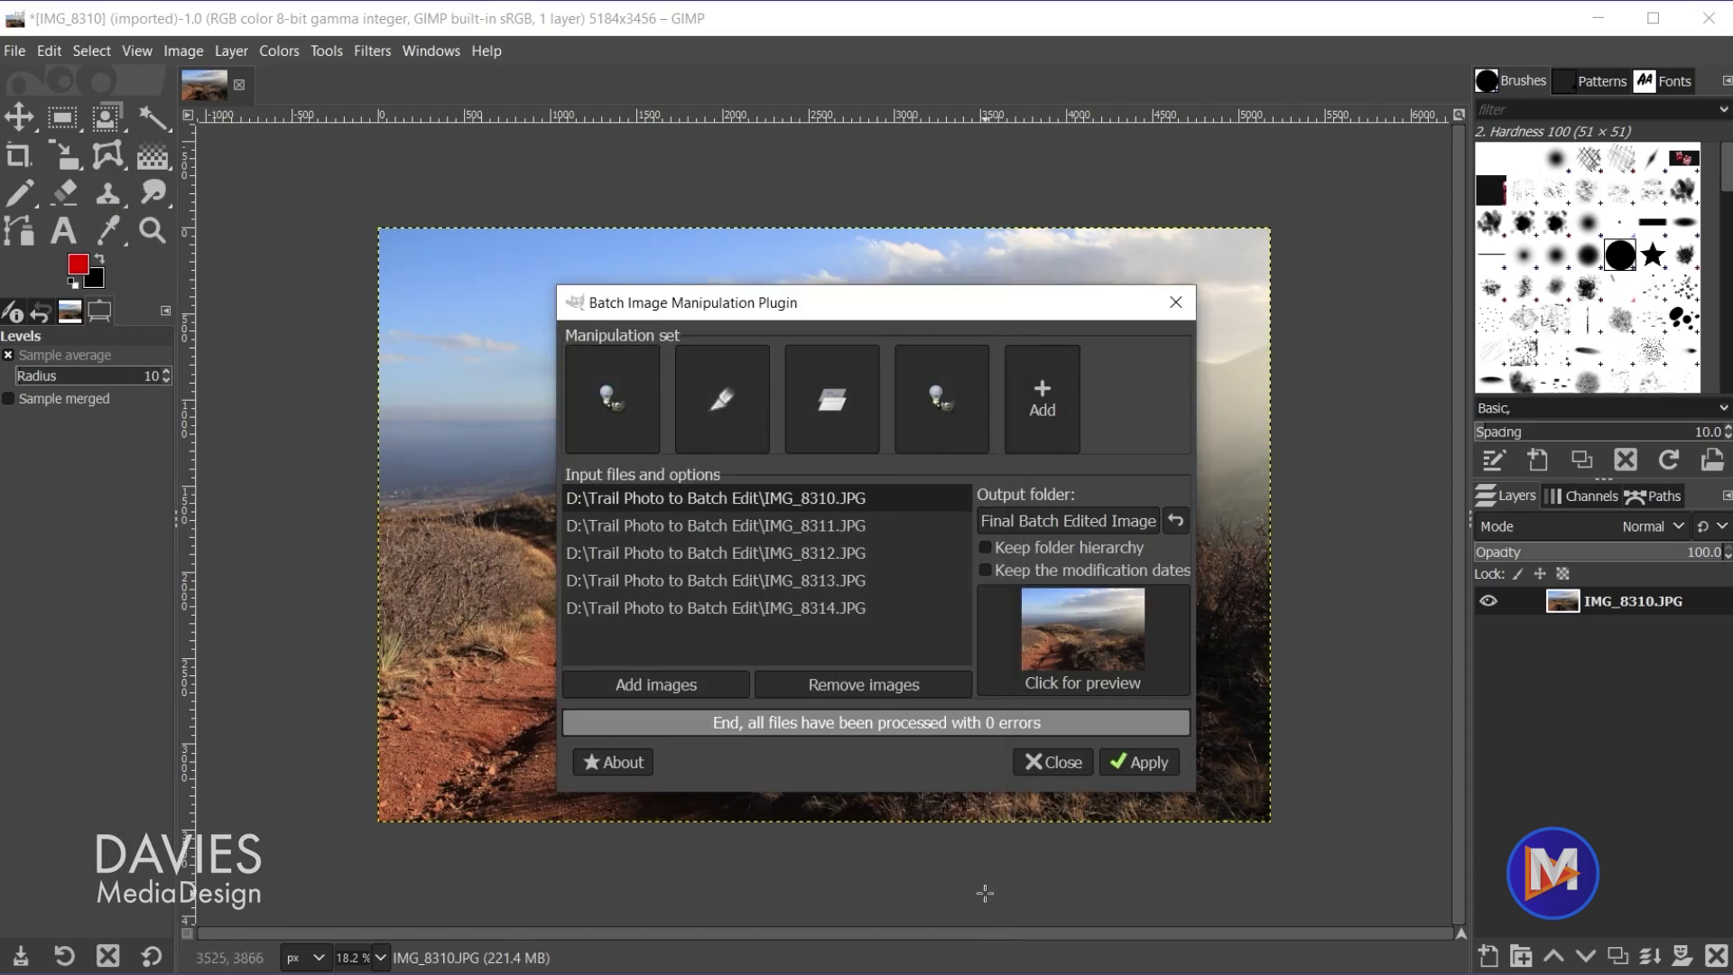
left_click(1055, 762)
- Reopen the BIMP plugin and start loading a saved manipulation set
left_click(15, 51)
left_click(112, 213)
left_click(599, 360)
left_click(668, 673)
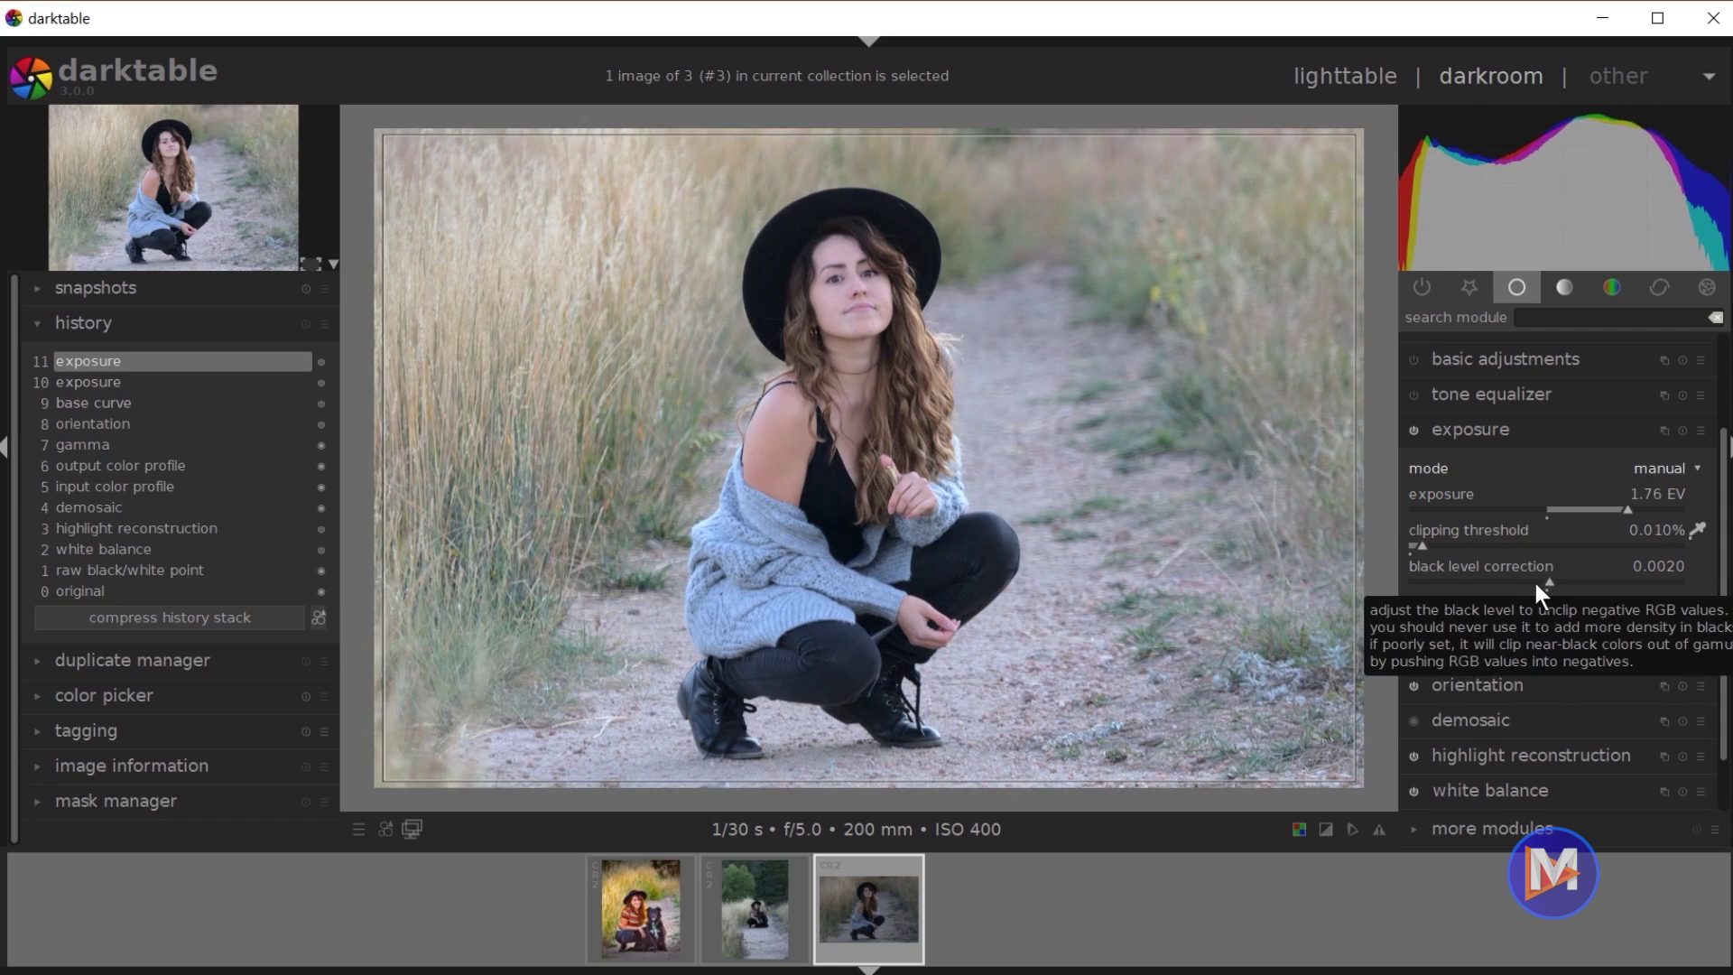
scroll(1538, 587, "down", 3)
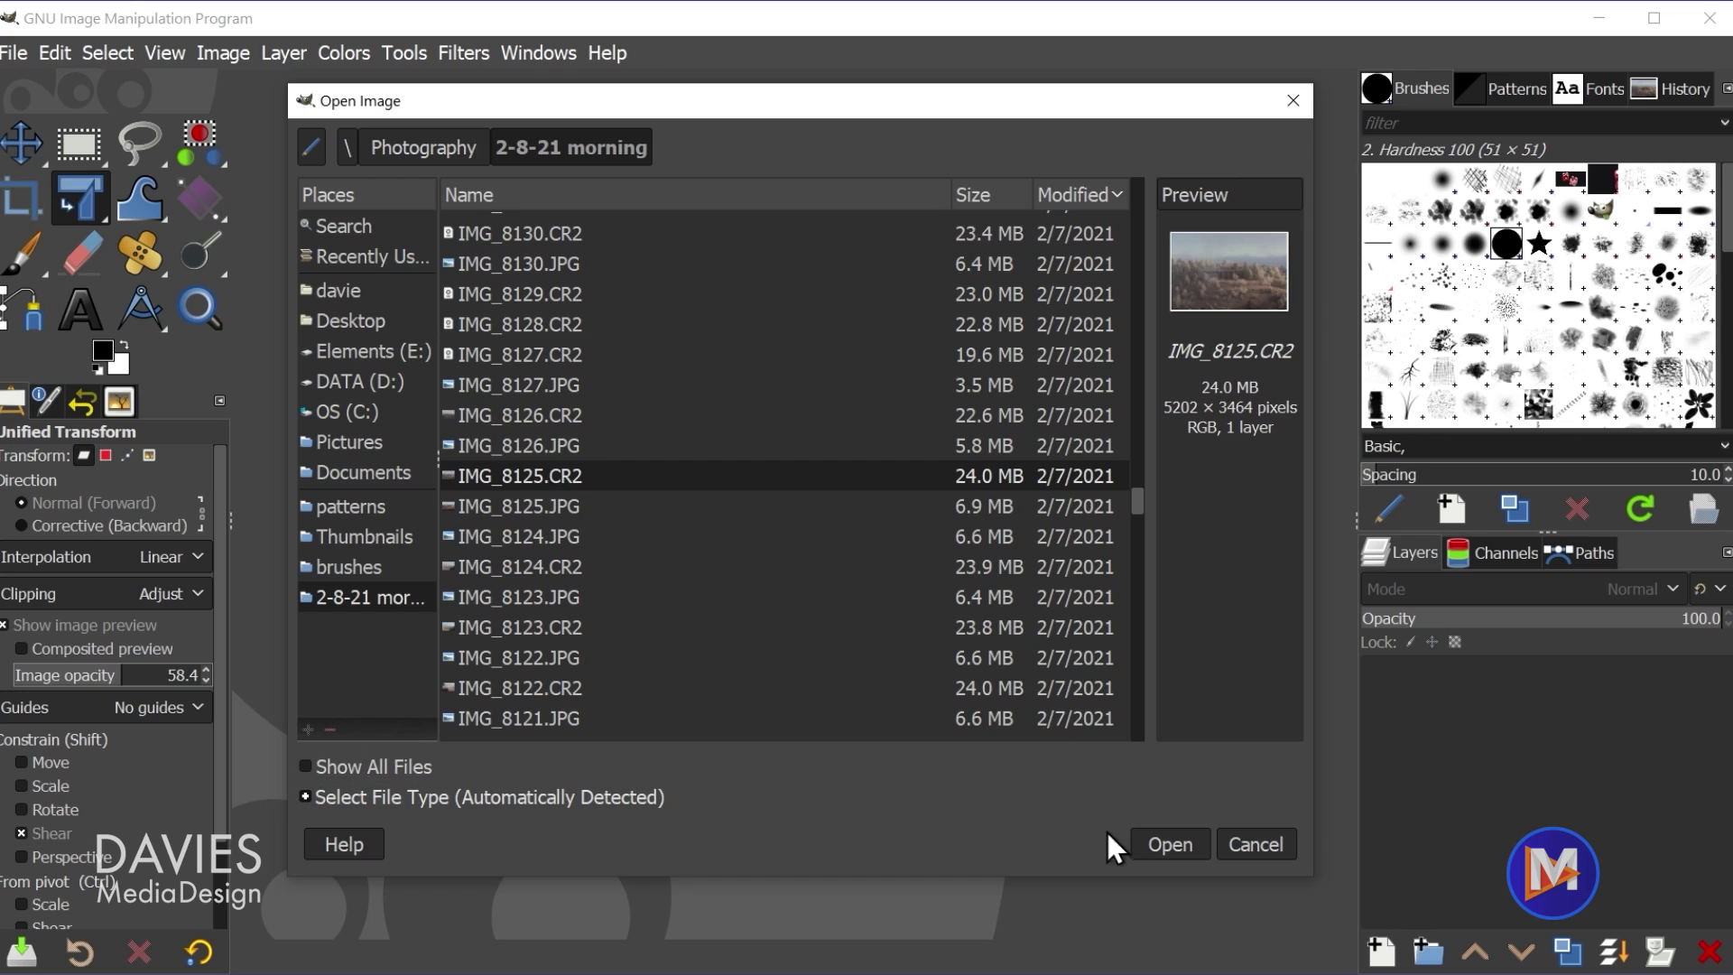
- Open IMG_8125.CR2, handing the raw frosty-house photo to darktable
left_click(1165, 845)
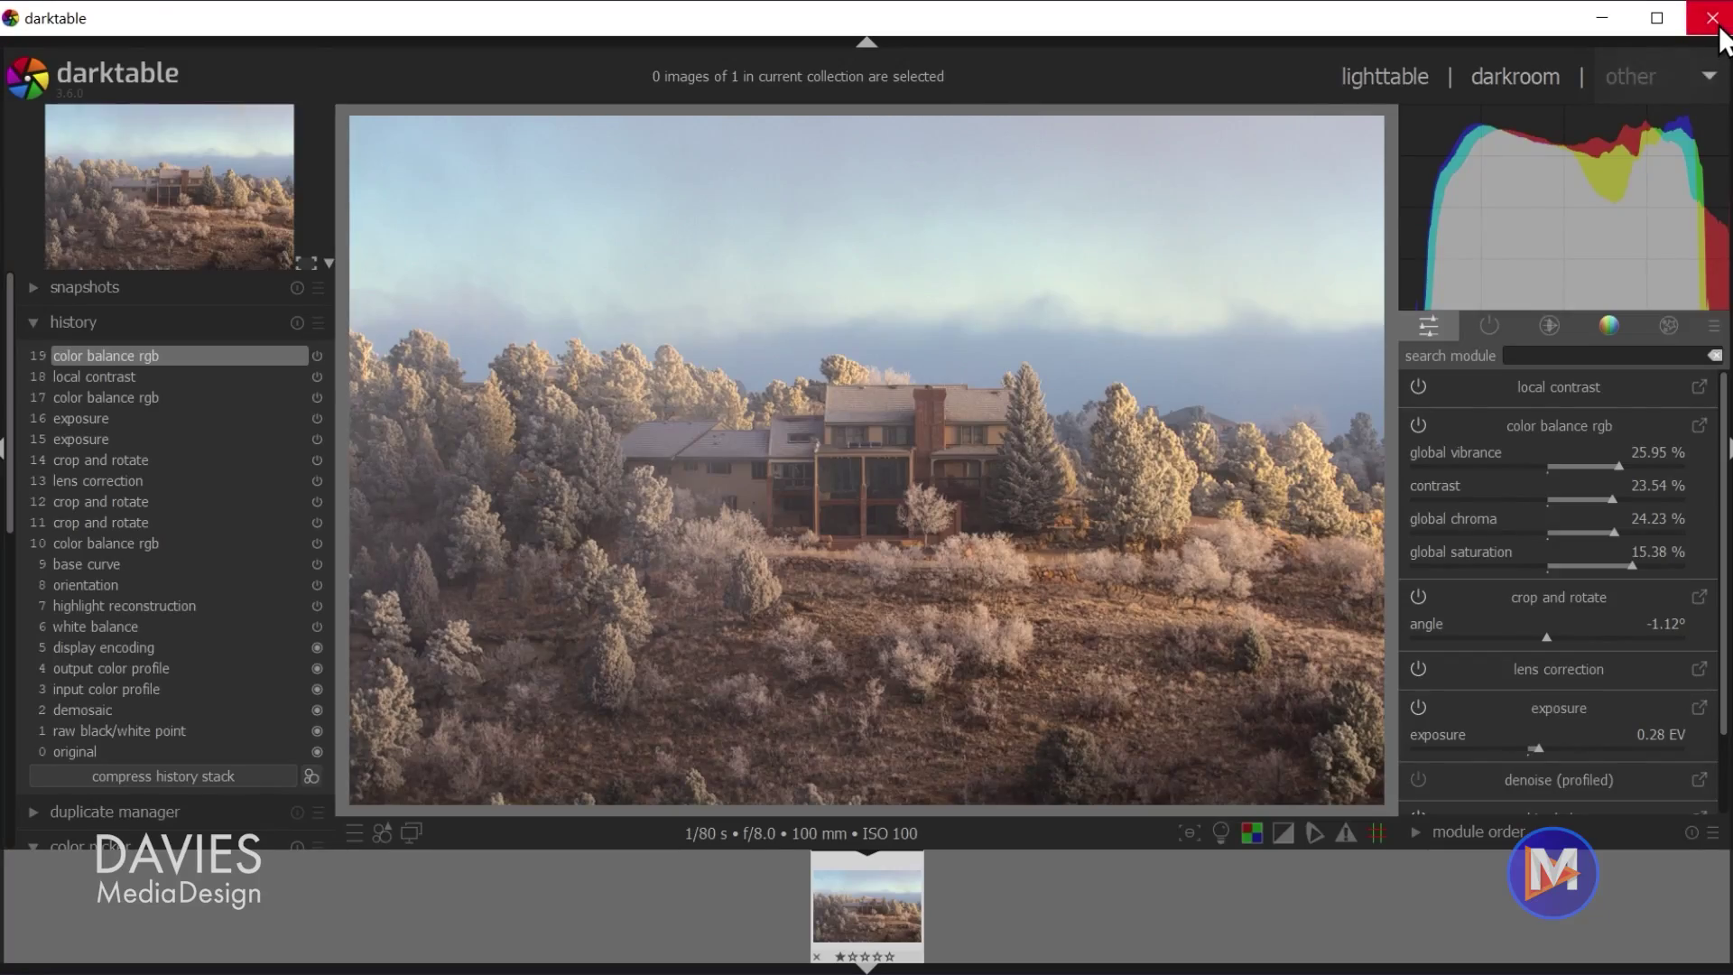
left_click(1721, 30)
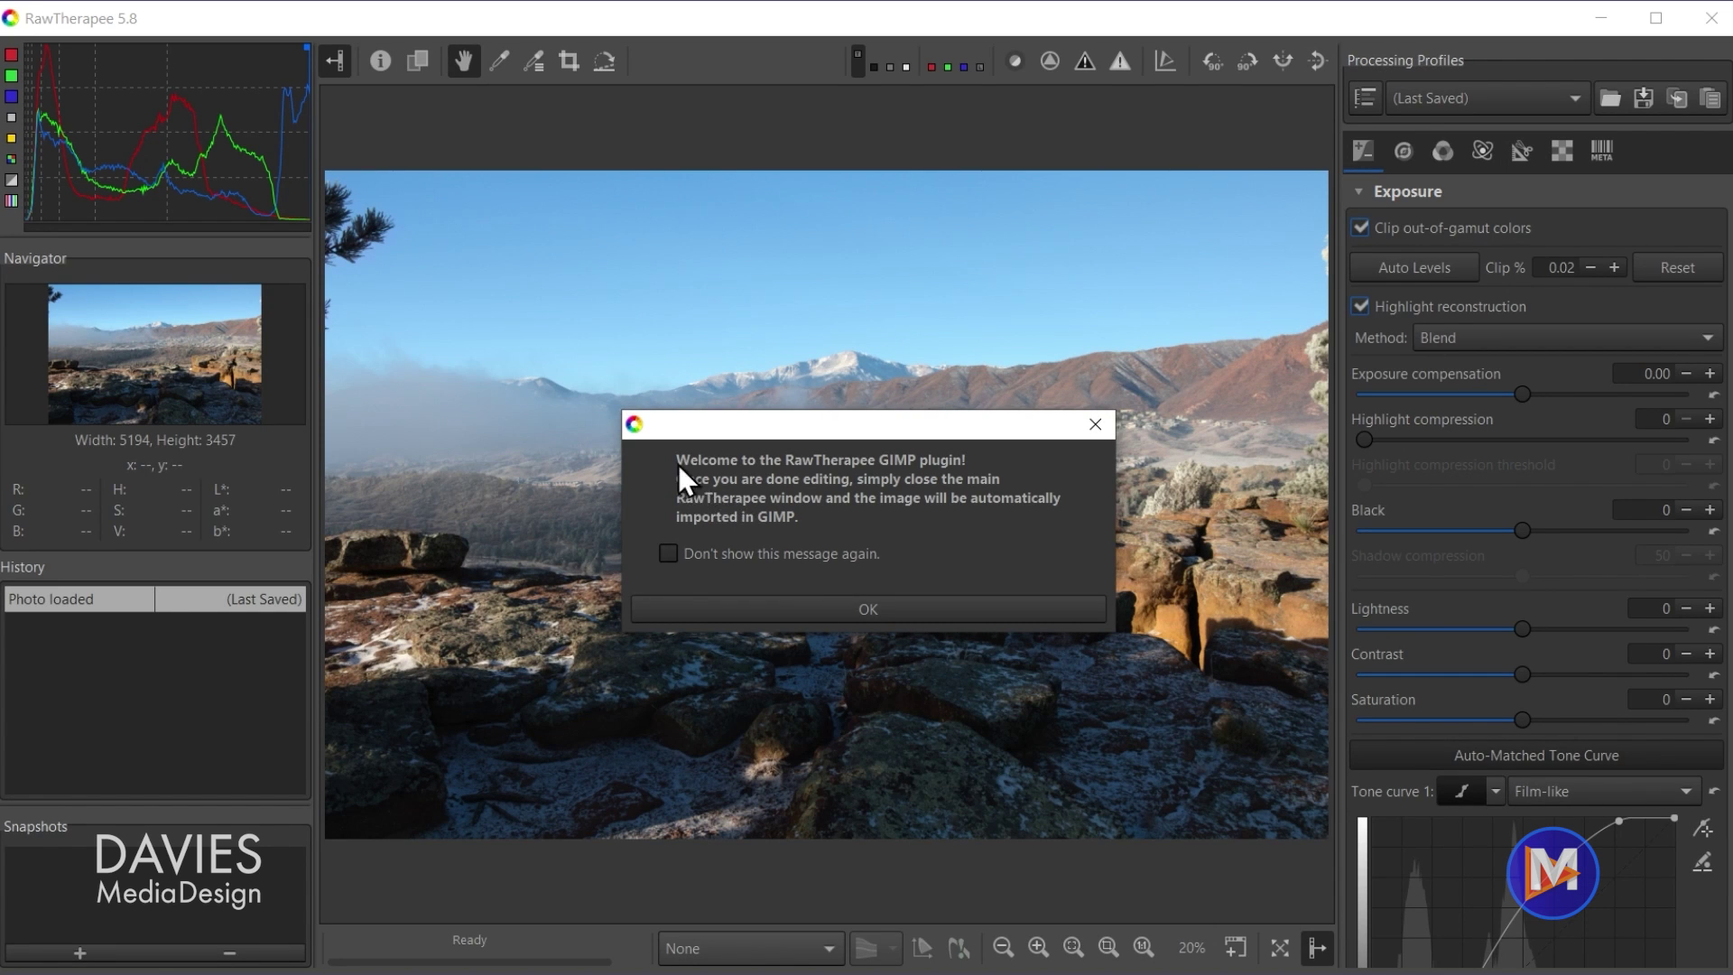
- Dismiss the RawTherapee GIMP plugin welcome message to reveal the IMG_8308.CR2 mountain photo
left_click(893, 610)
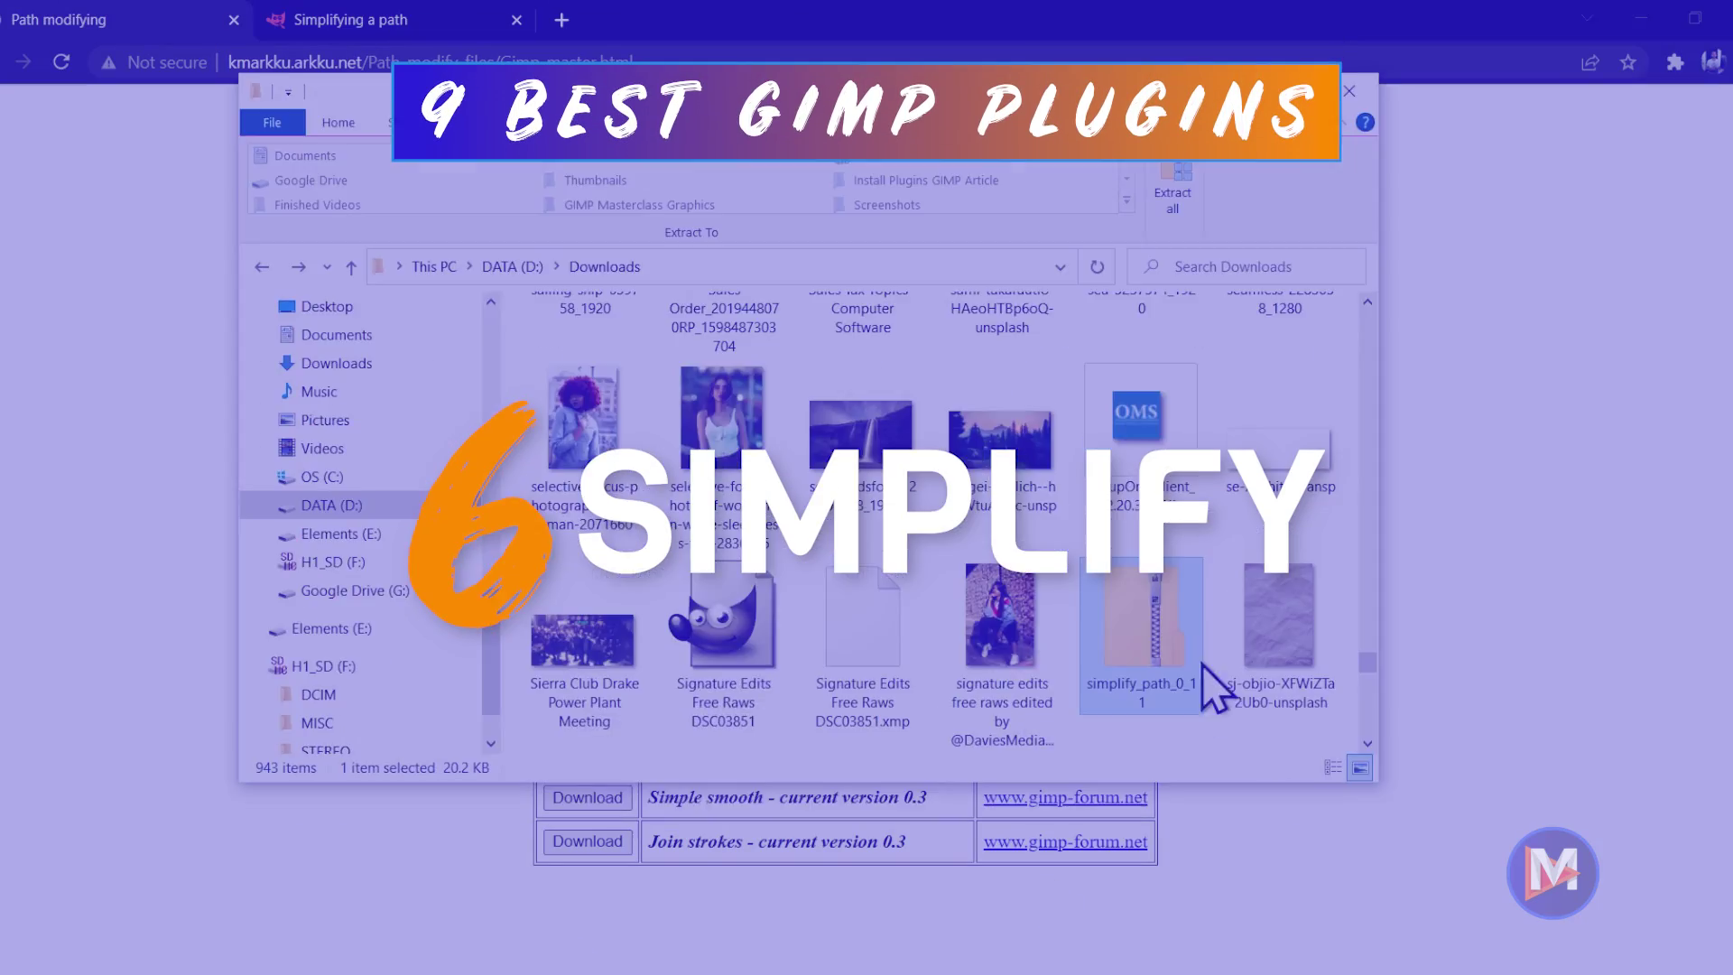
- Extract the simplify path archive and view the Selection|simplified path with far fewer anchors
double_click(1123, 654)
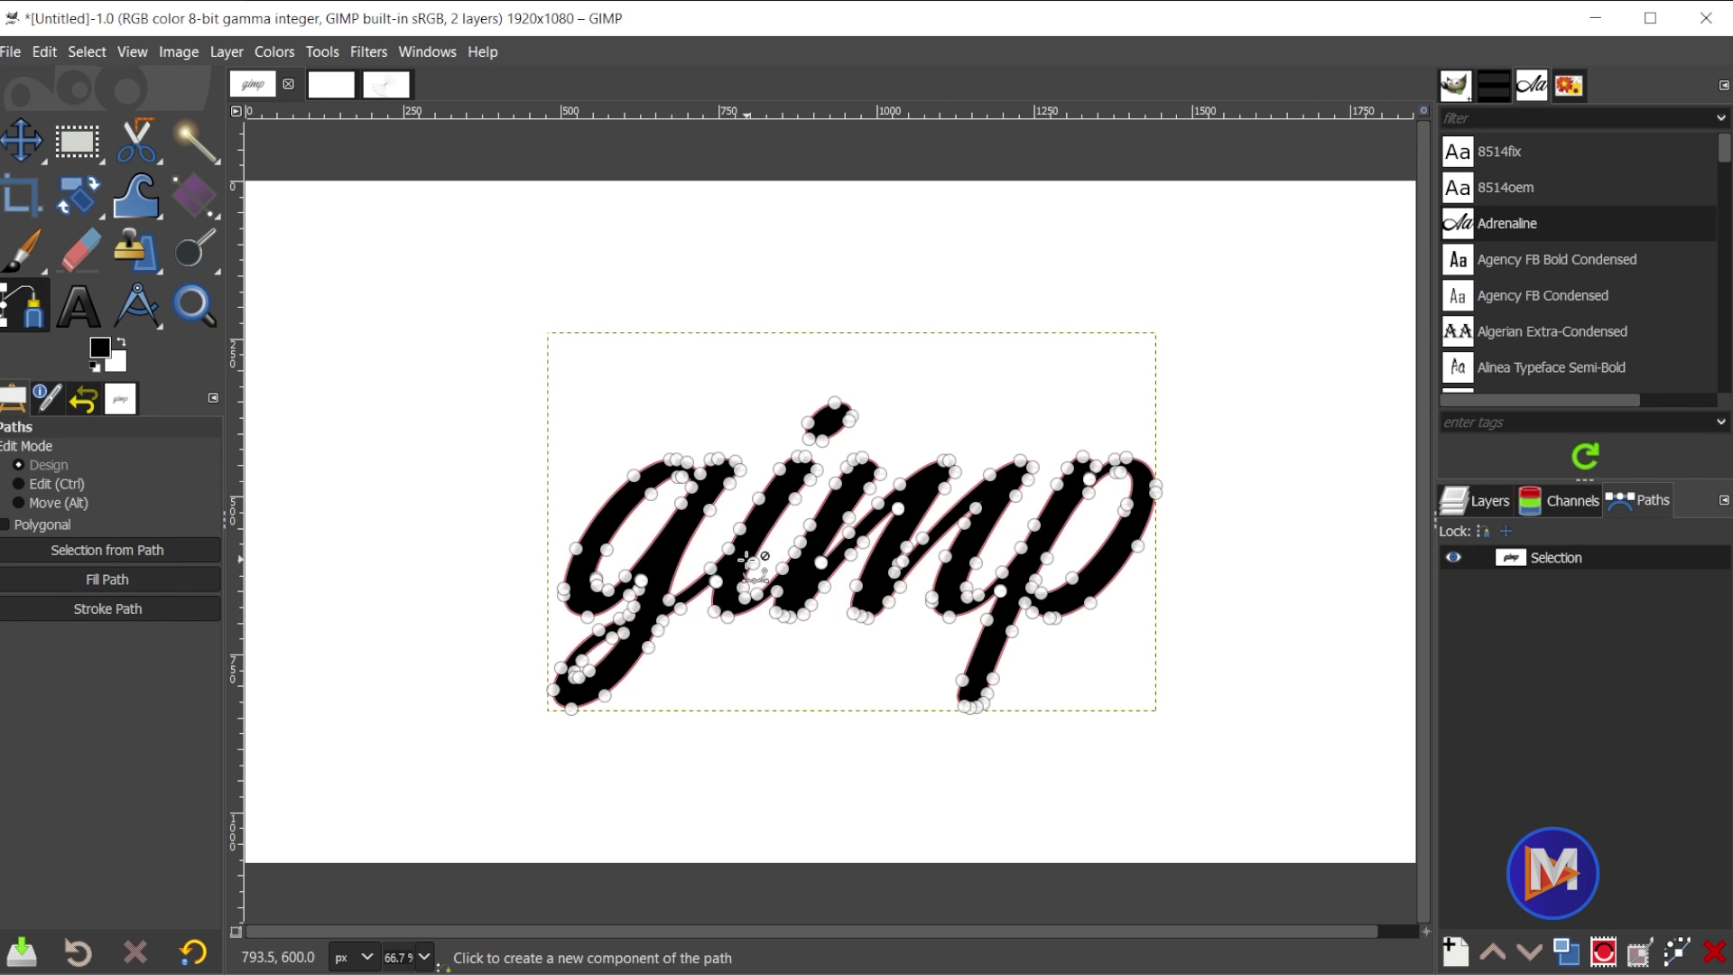
scroll(794, 568, "up", 1, "ctrl")
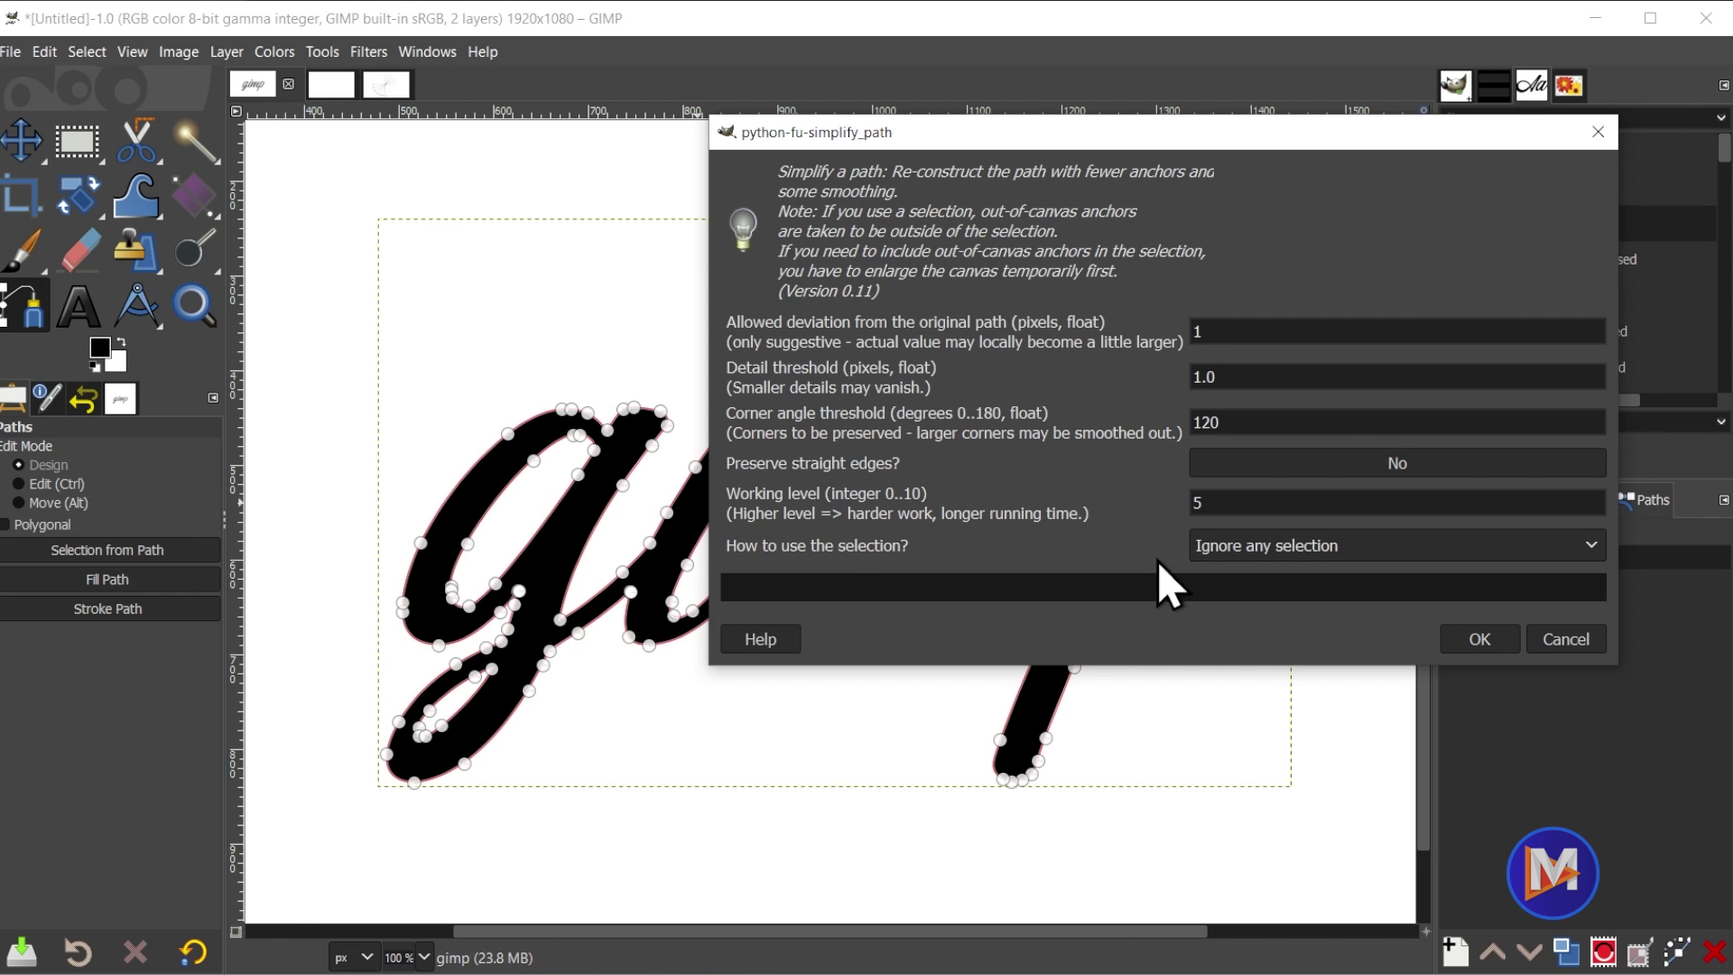
left_click(1379, 551)
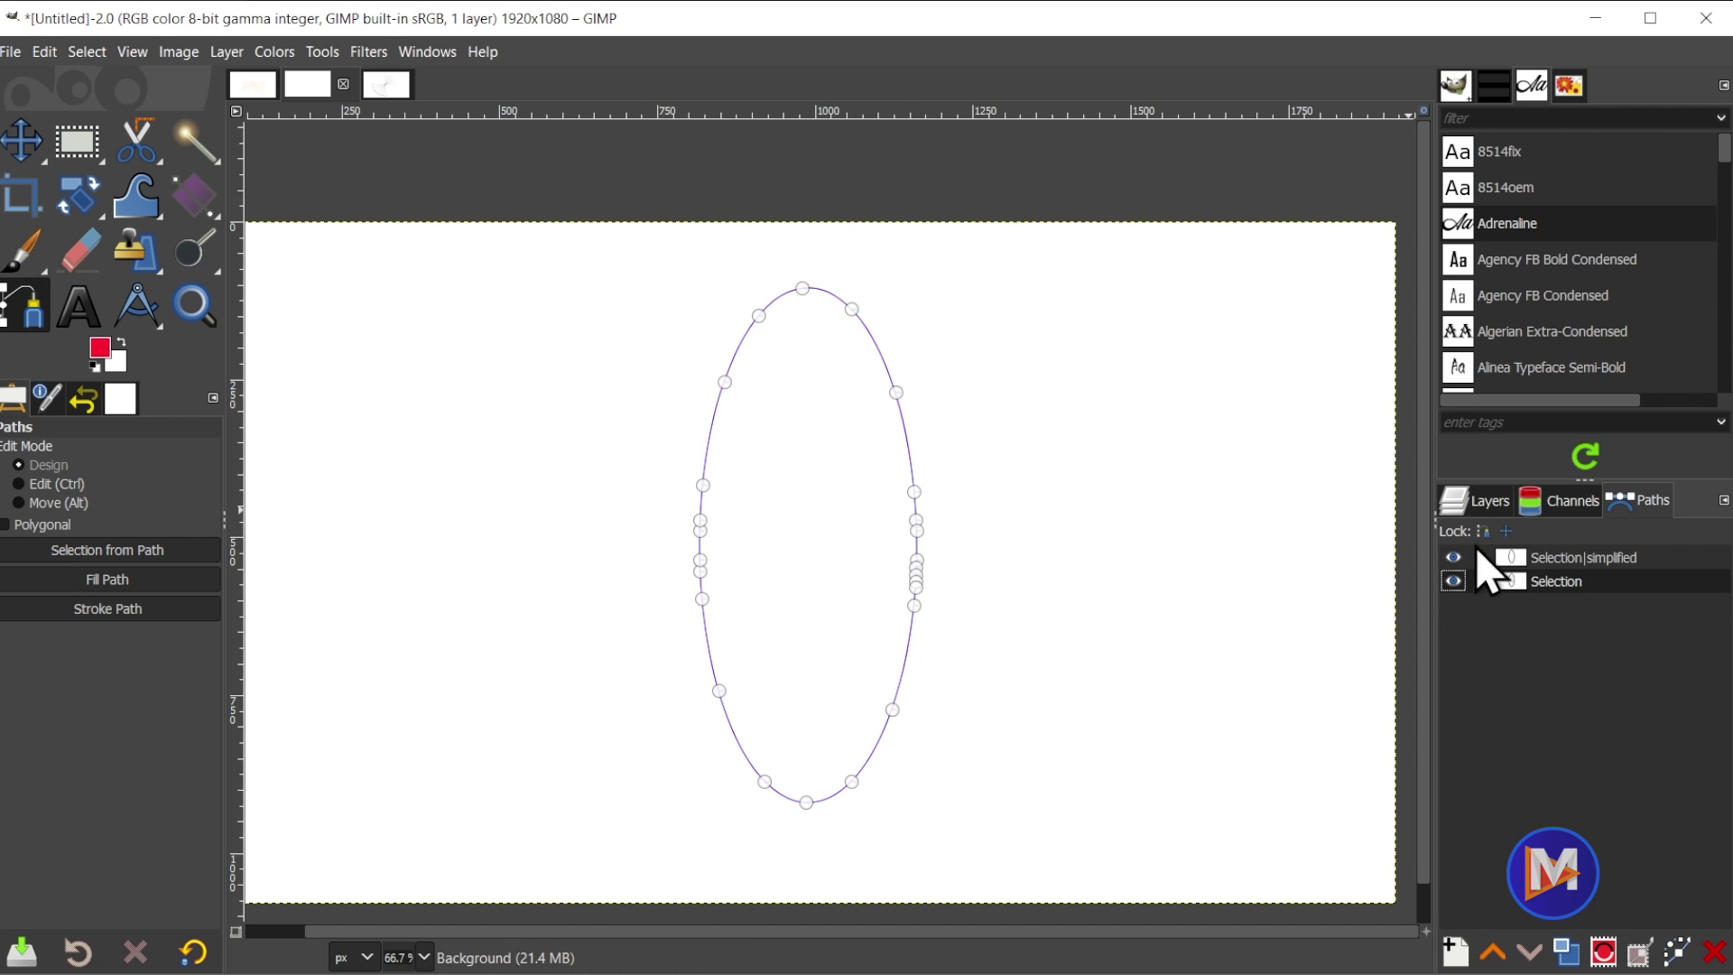
left_click(1513, 558)
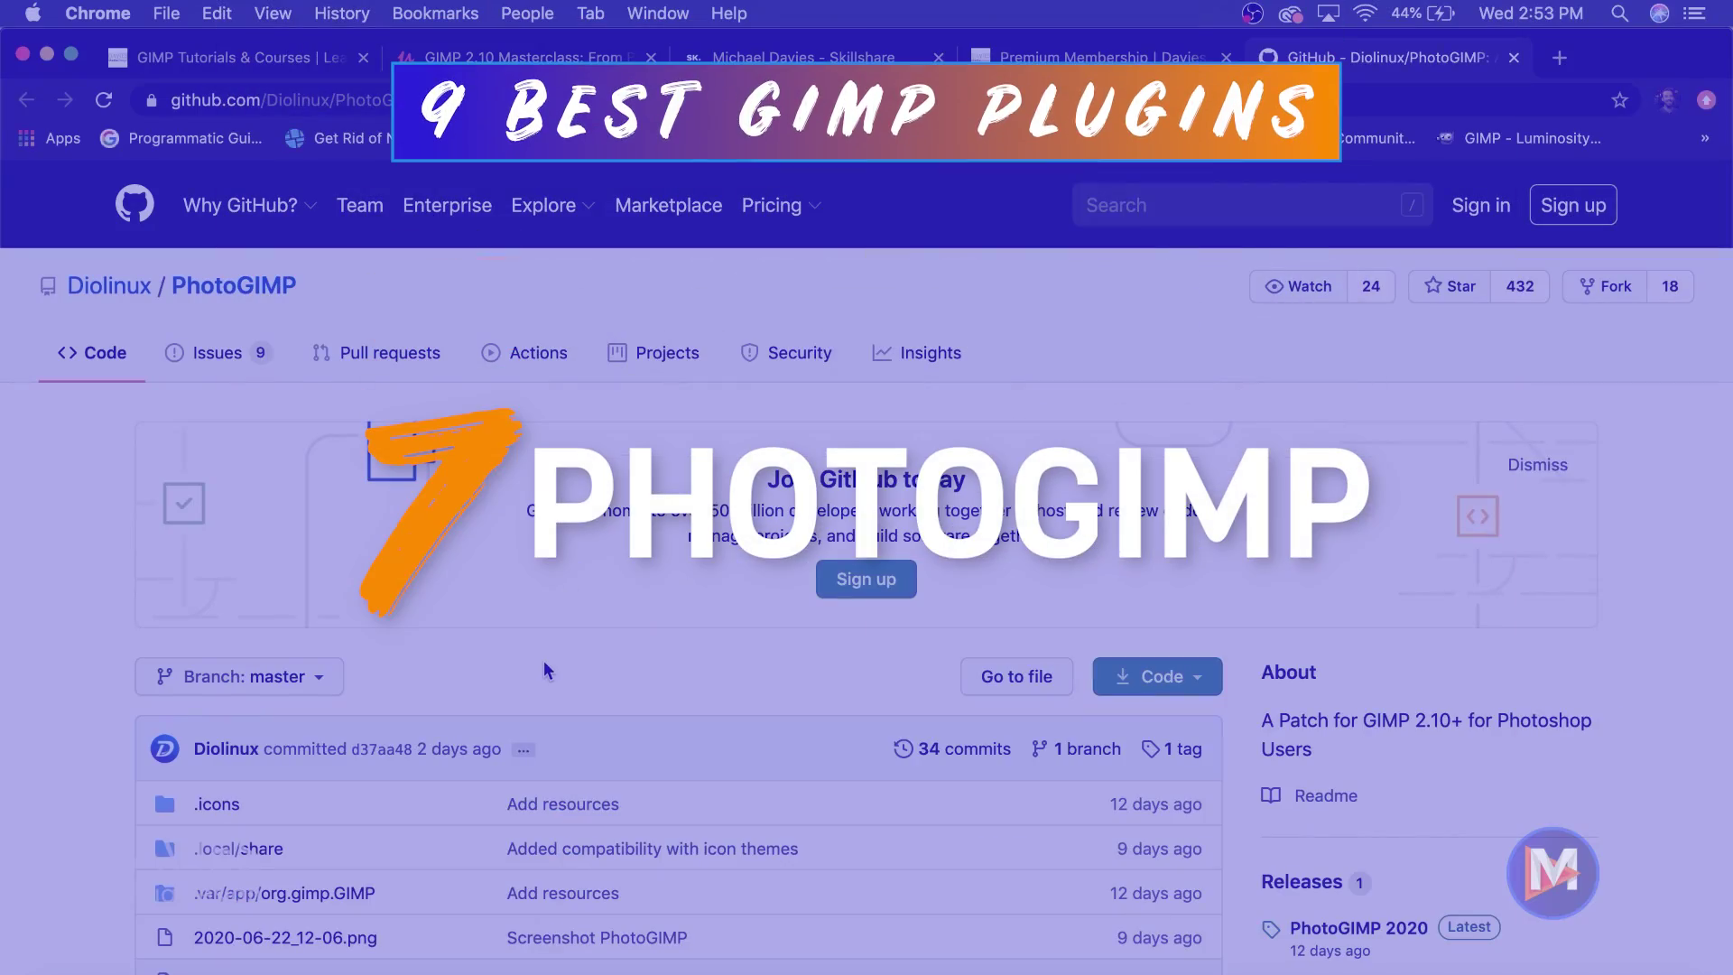
- Scroll the PhotoGIMP README down to its feature text, then select and deselect it
scroll(658, 574, "down", 10)
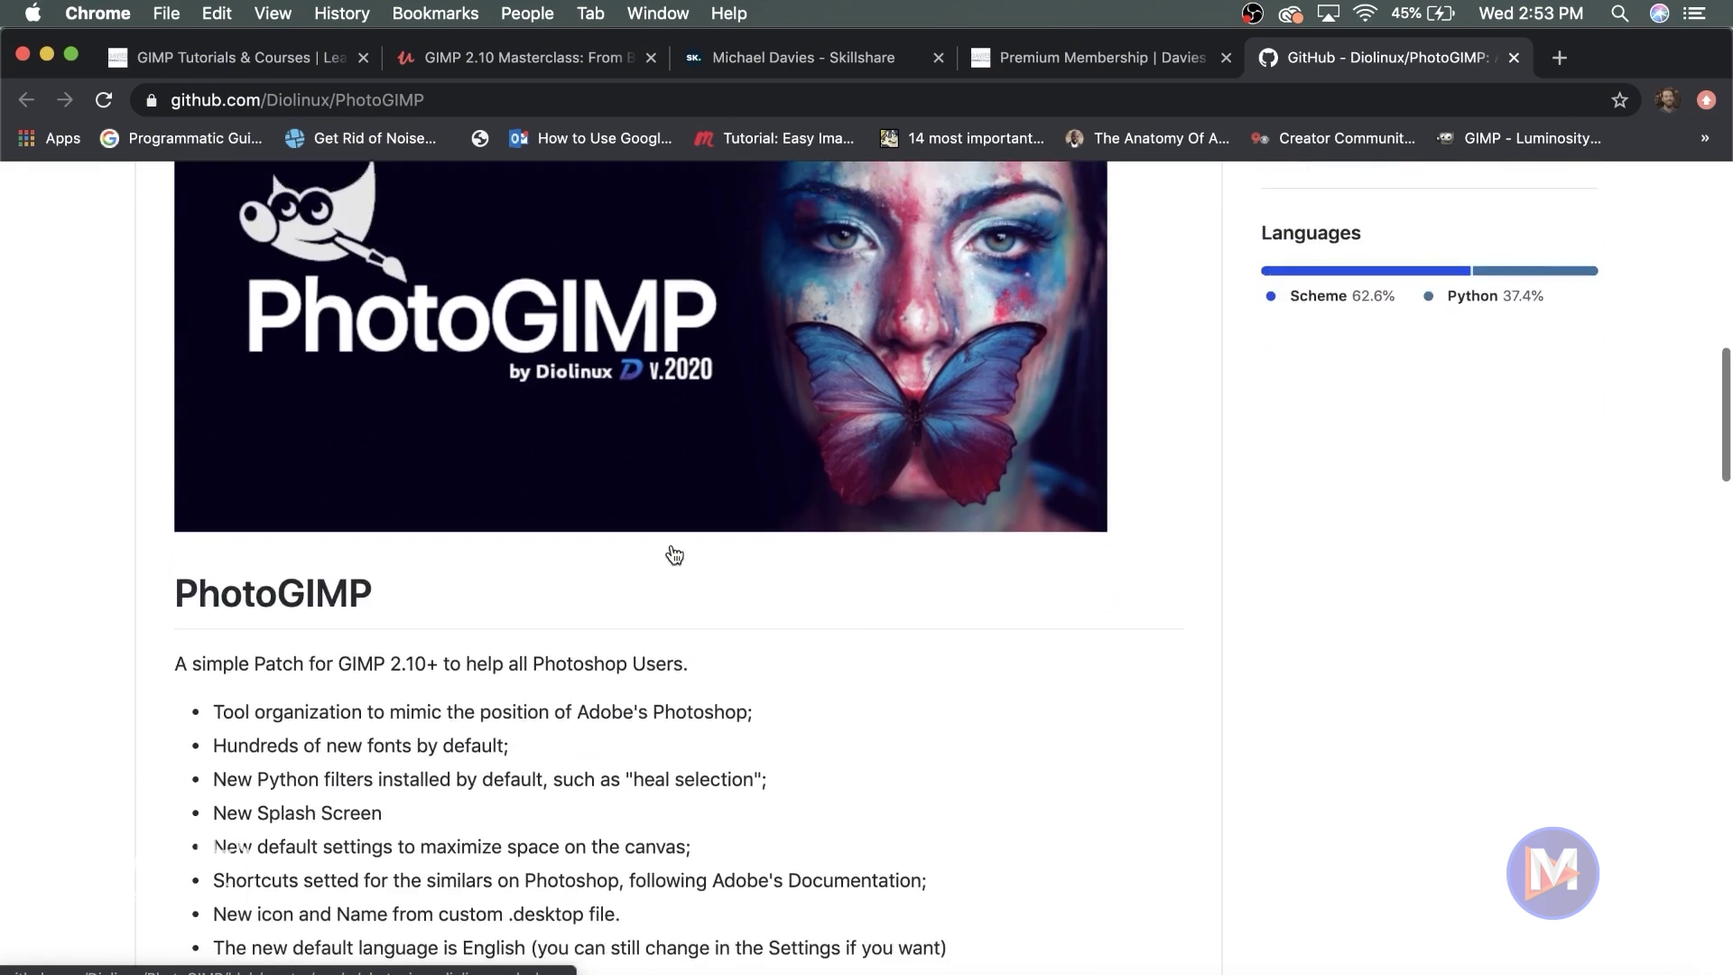
scroll(675, 554, "down", 5)
left_click_drag(252, 480, 491, 638)
left_click(629, 643)
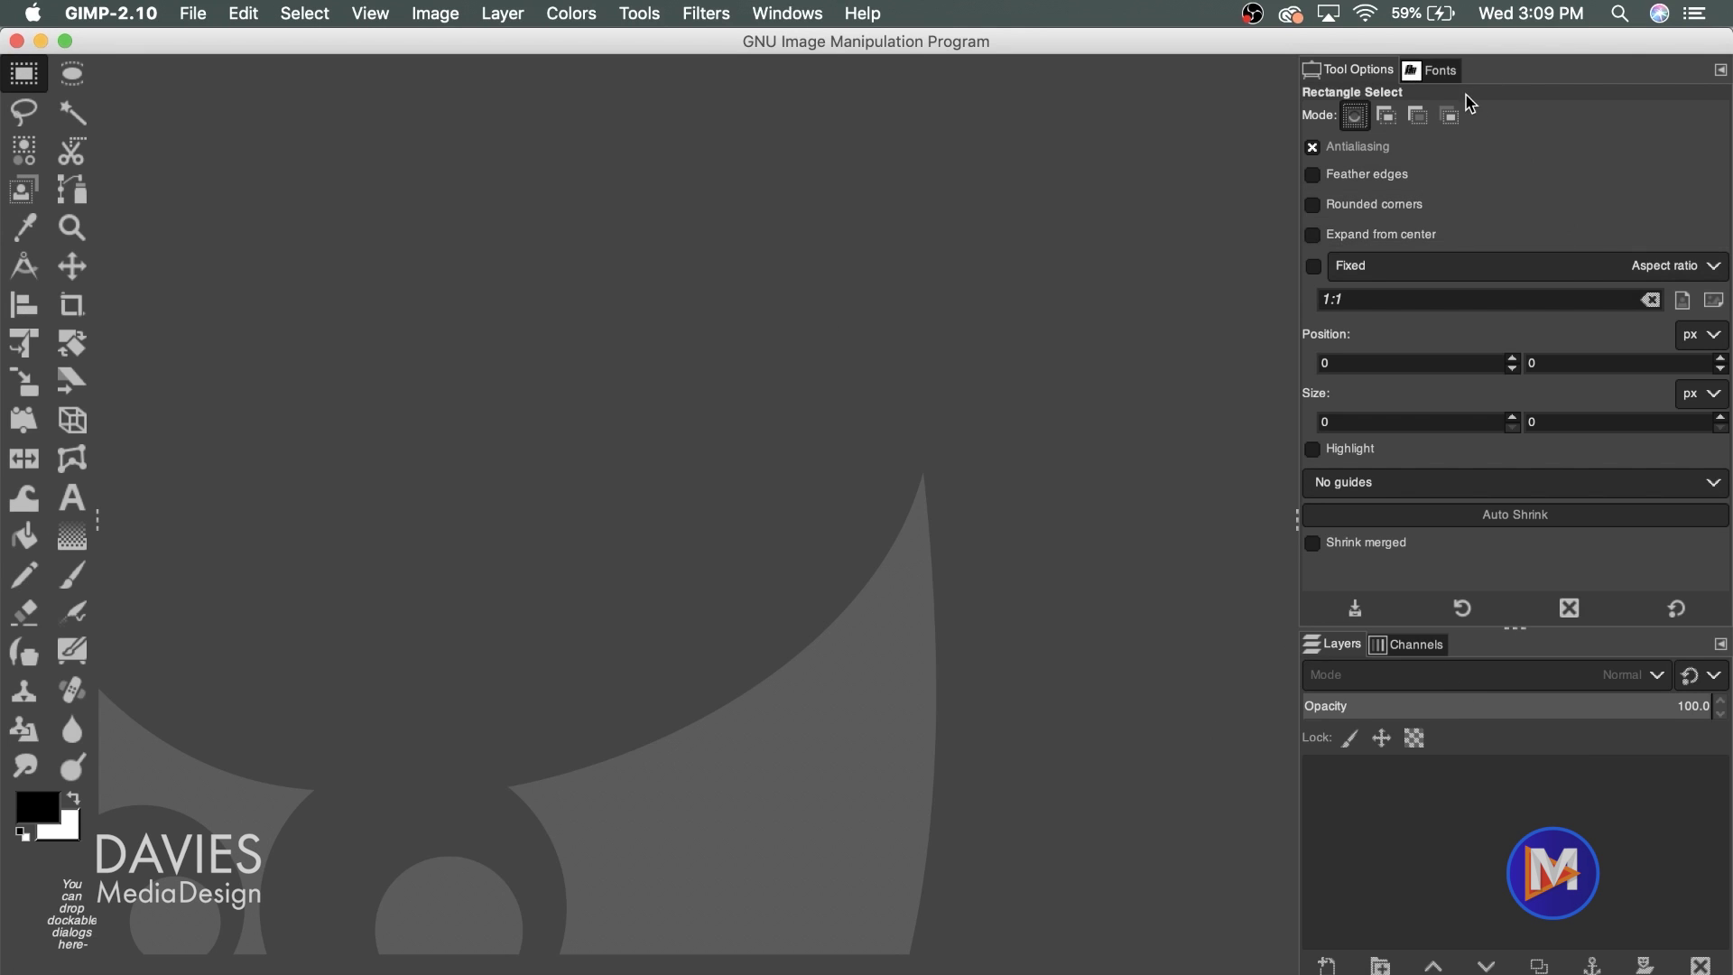
- Show the Fonts tab and scroll through installed fonts such as Abduction and Acid Bath
left_click(1441, 75)
scroll(1412, 235, "down", 15)
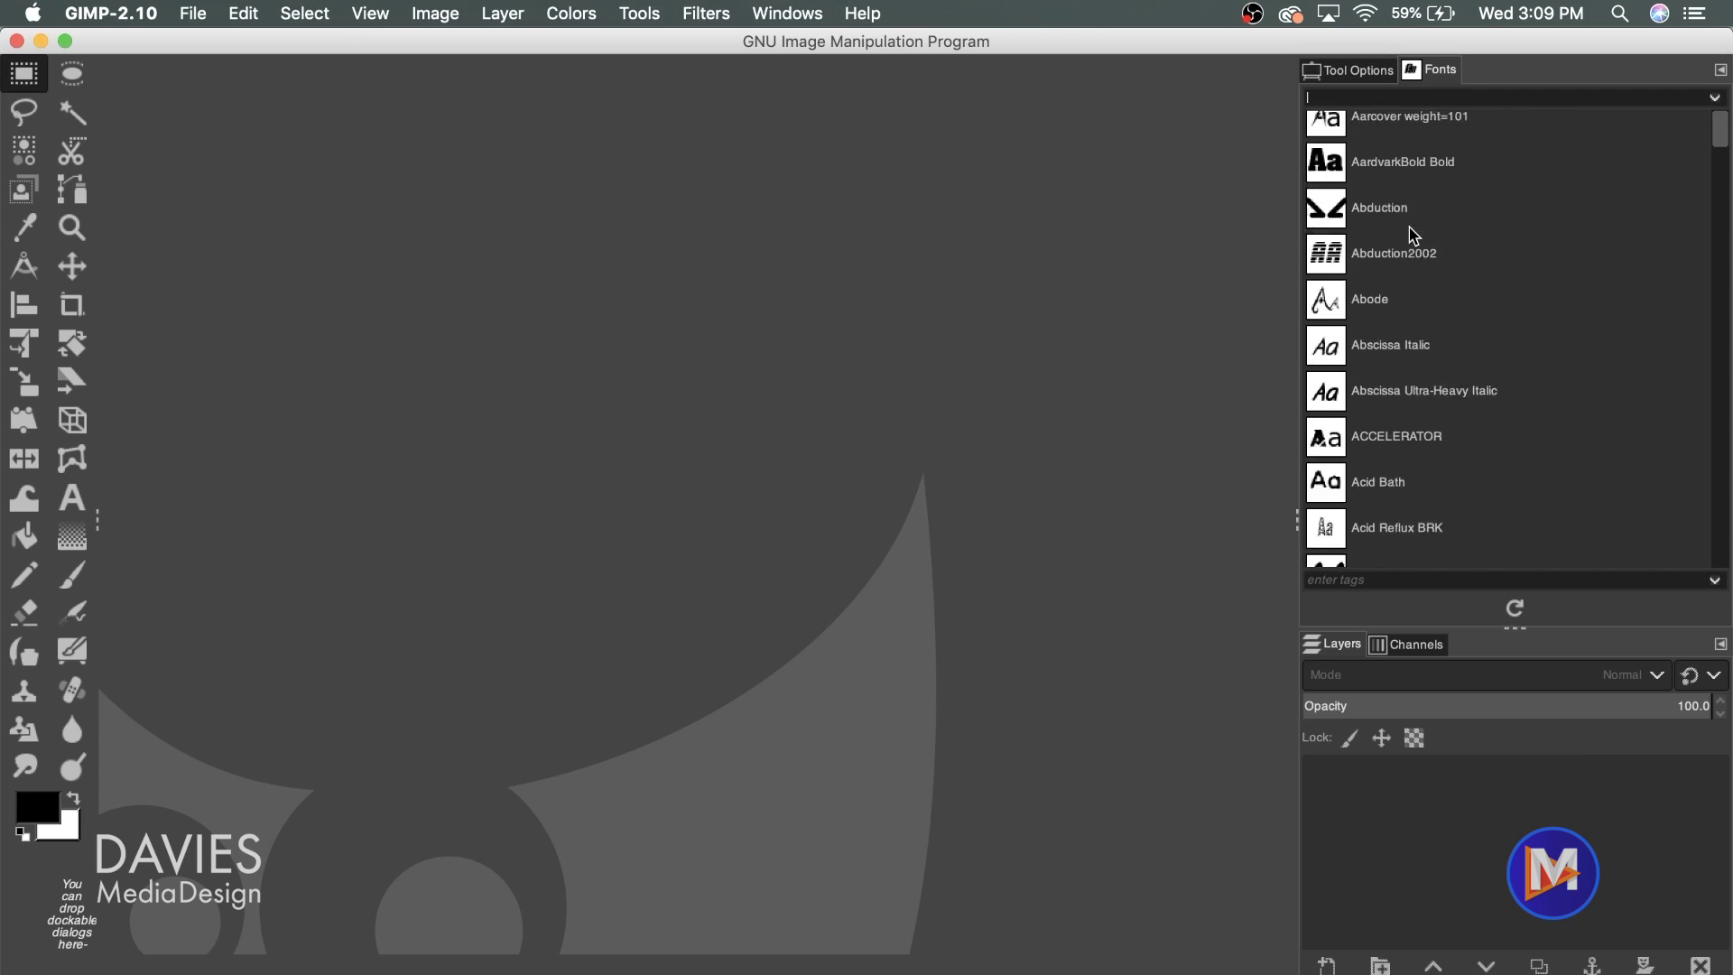
scroll(1409, 248, "down", 5)
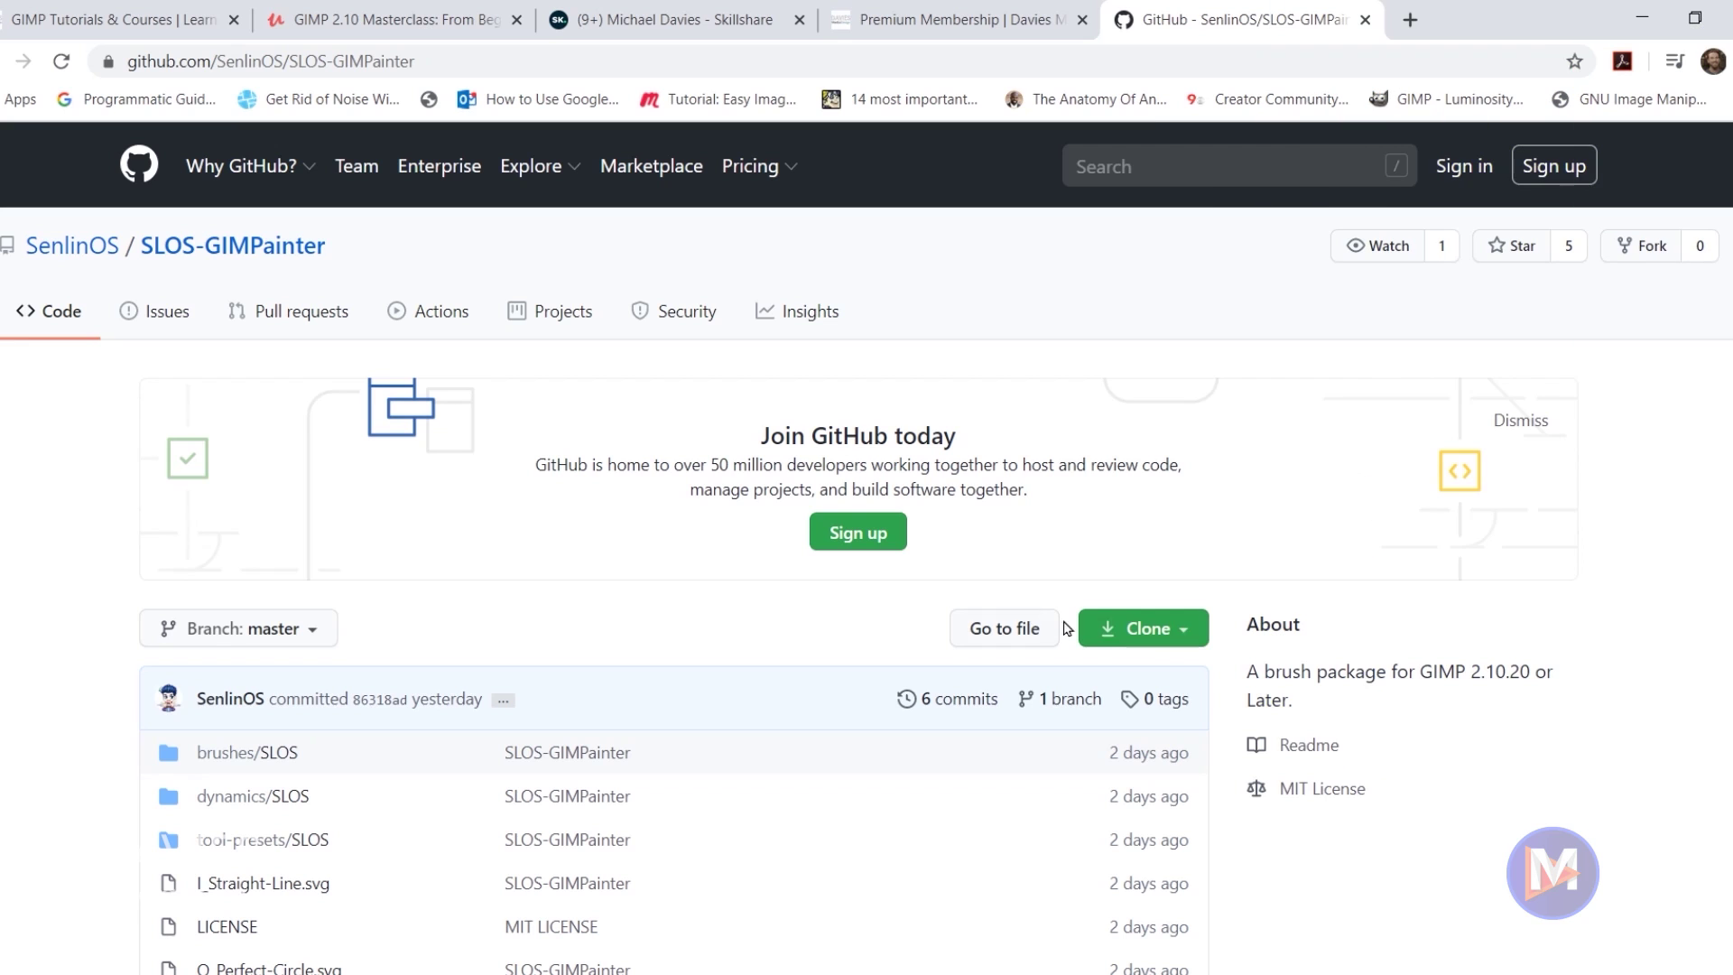
- Filter the tool presets by the SLOS tag and paint a thick black zigzag stroke
left_click(1172, 629)
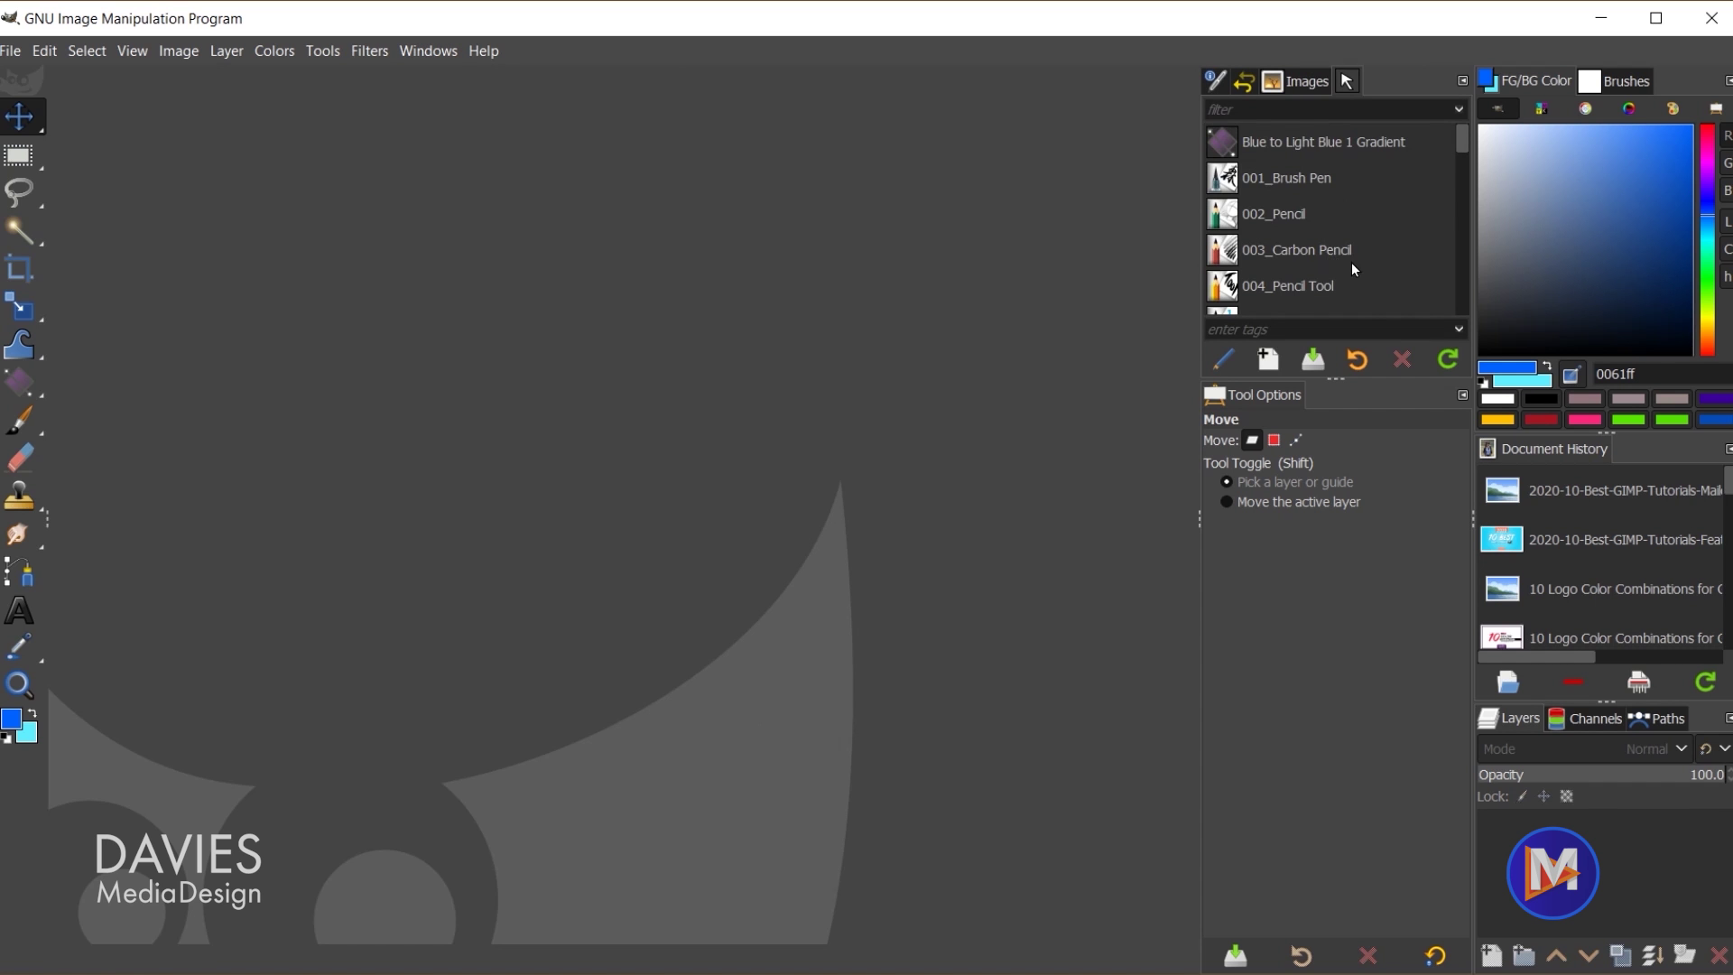
scroll(1352, 268, "down", 5)
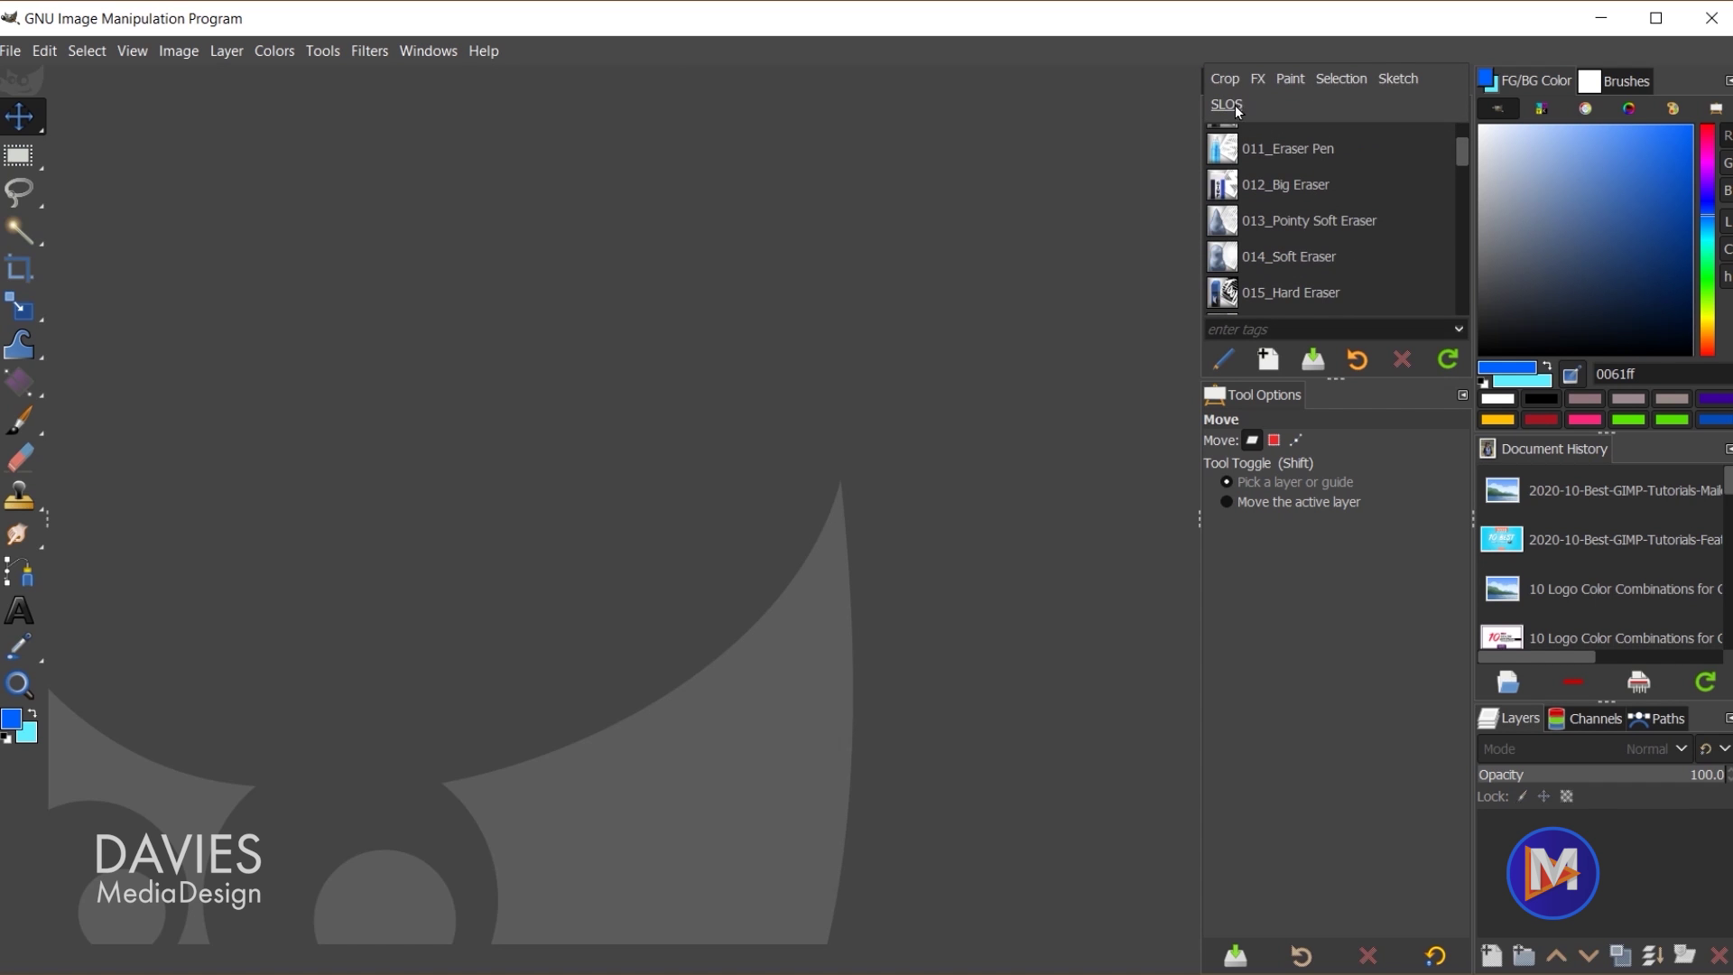
left_click(1237, 111)
left_click_drag(1463, 154, 1460, 217)
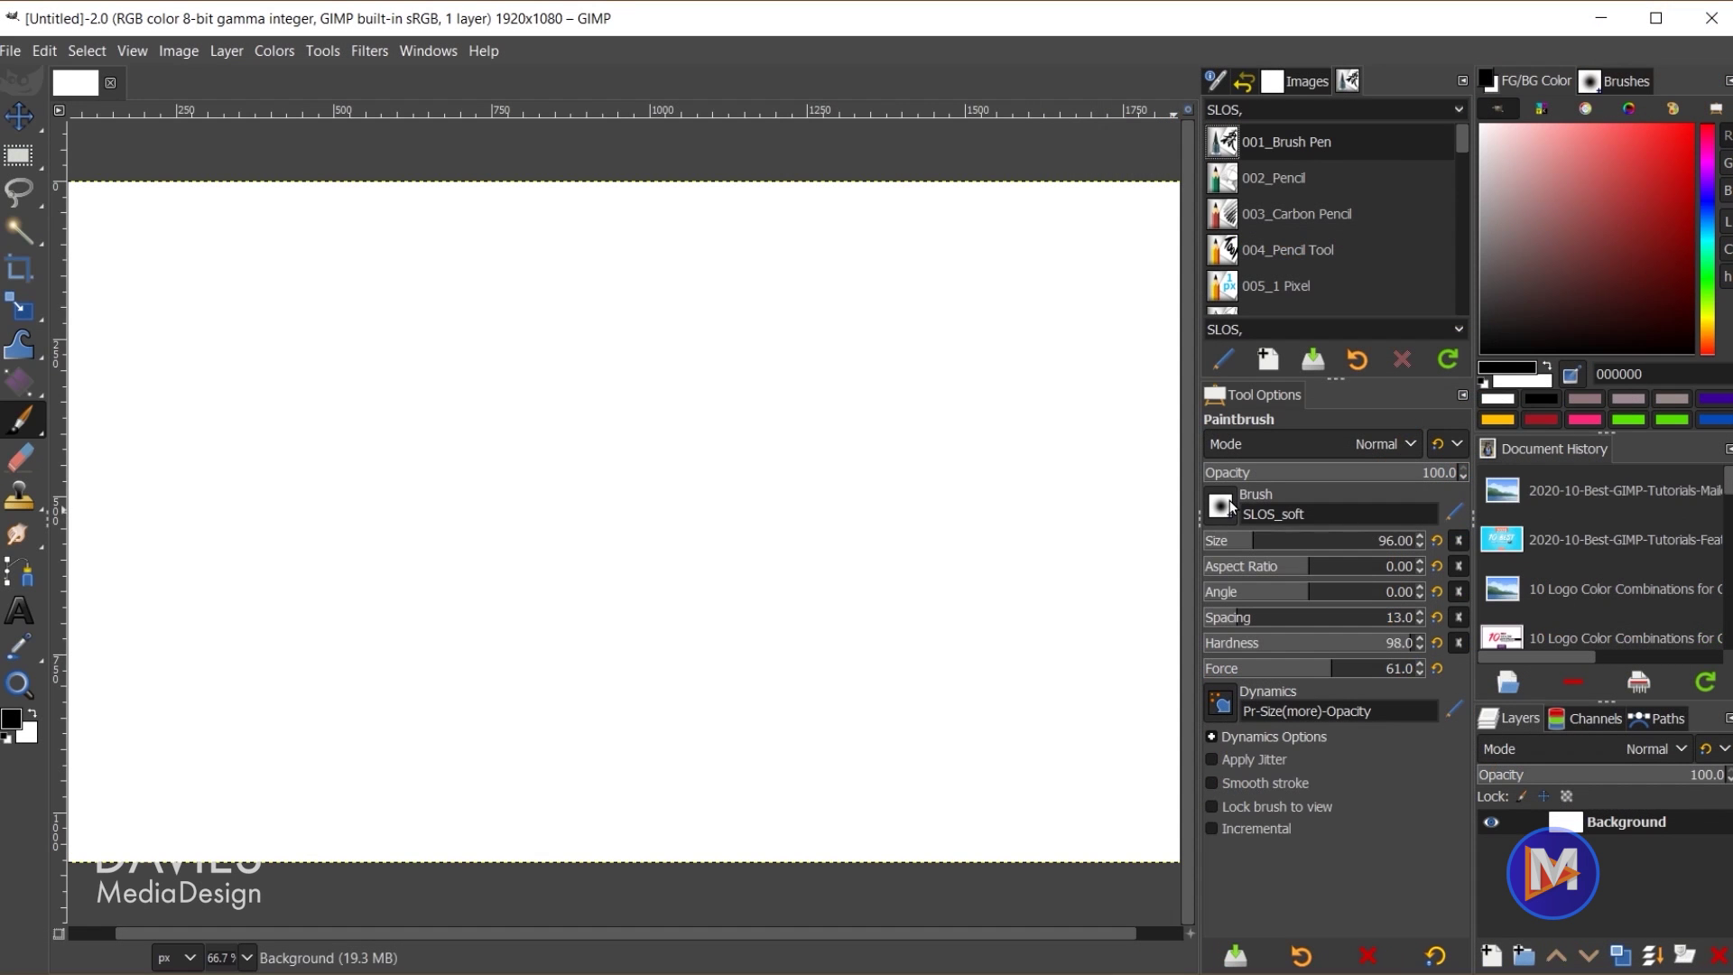
left_click_drag(365, 439, 923, 478)
left_click_drag(591, 644, 614, 643)
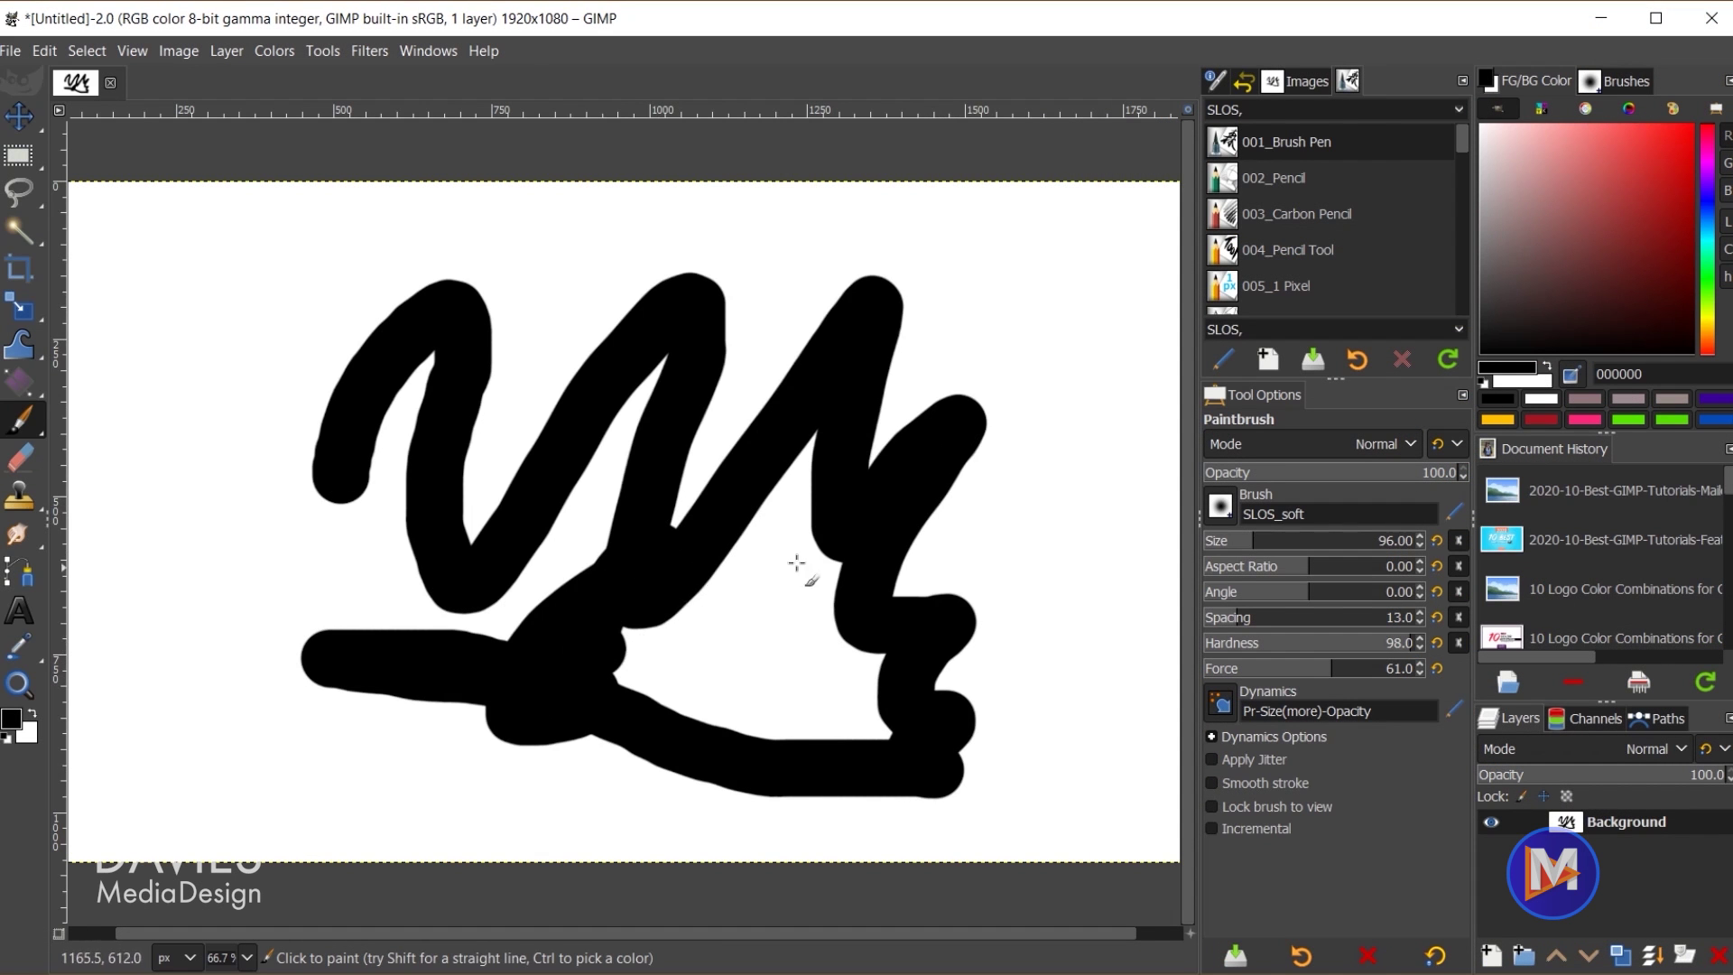
- Undo the stroke and draw thin ink lines with the 008_Pen 12px preset
key("ctrl+z")
scroll(1264, 230, "down", 3)
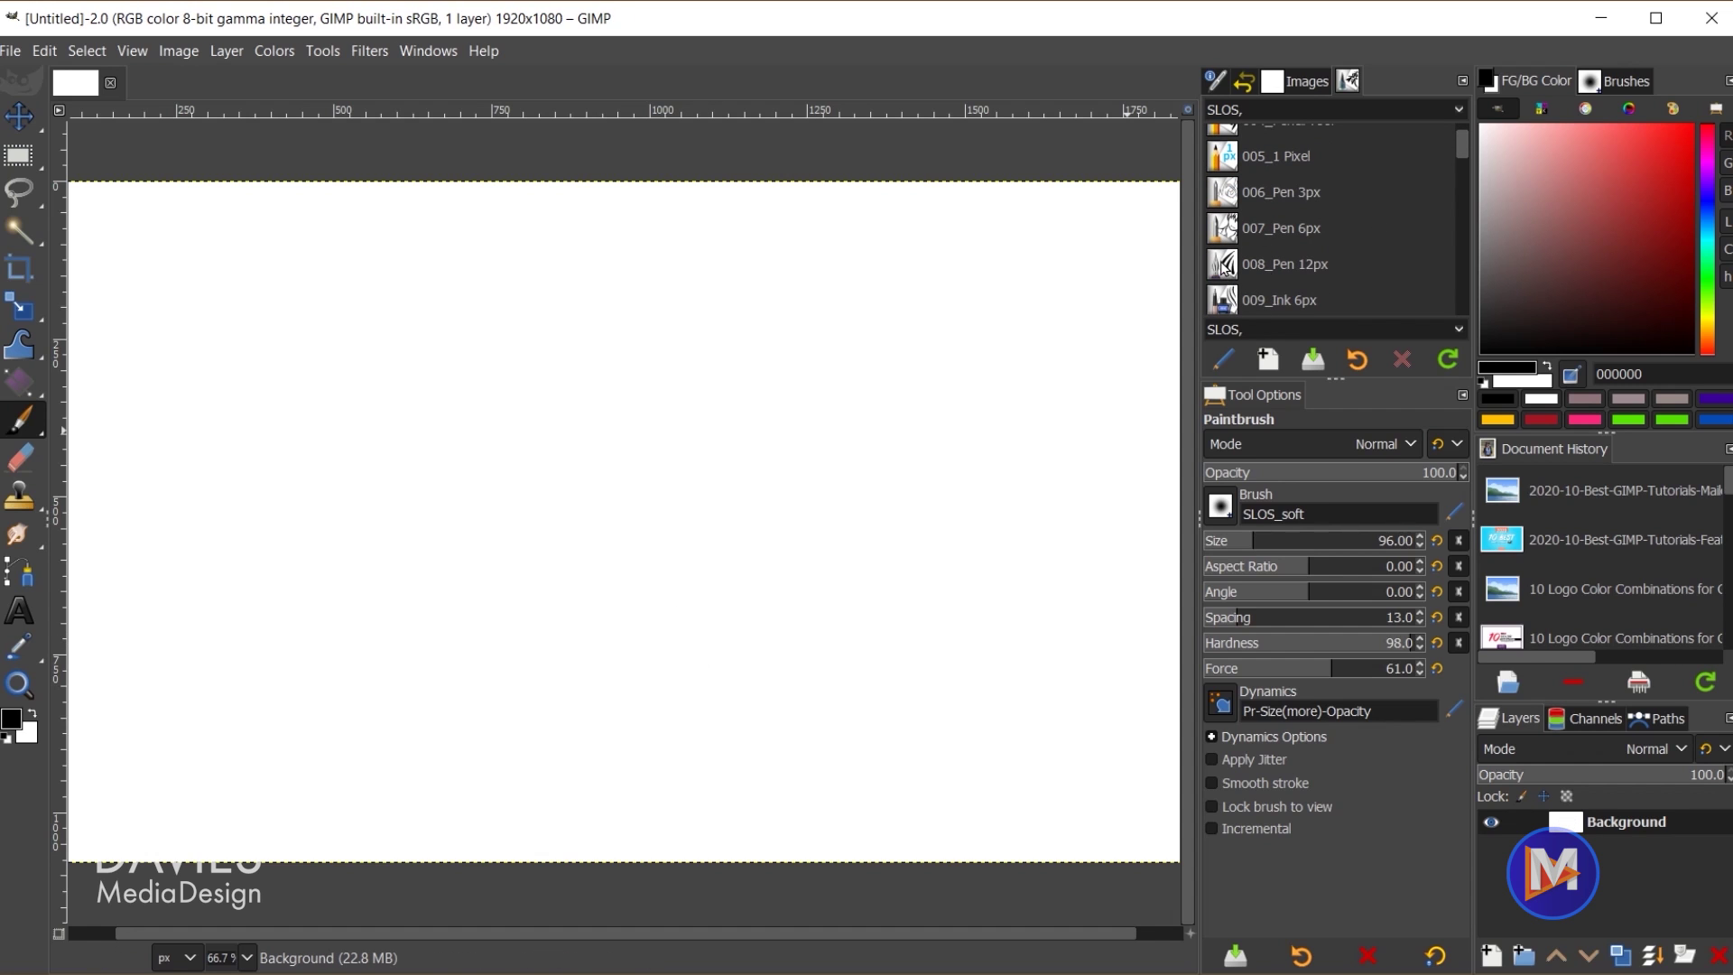
left_click(1224, 265)
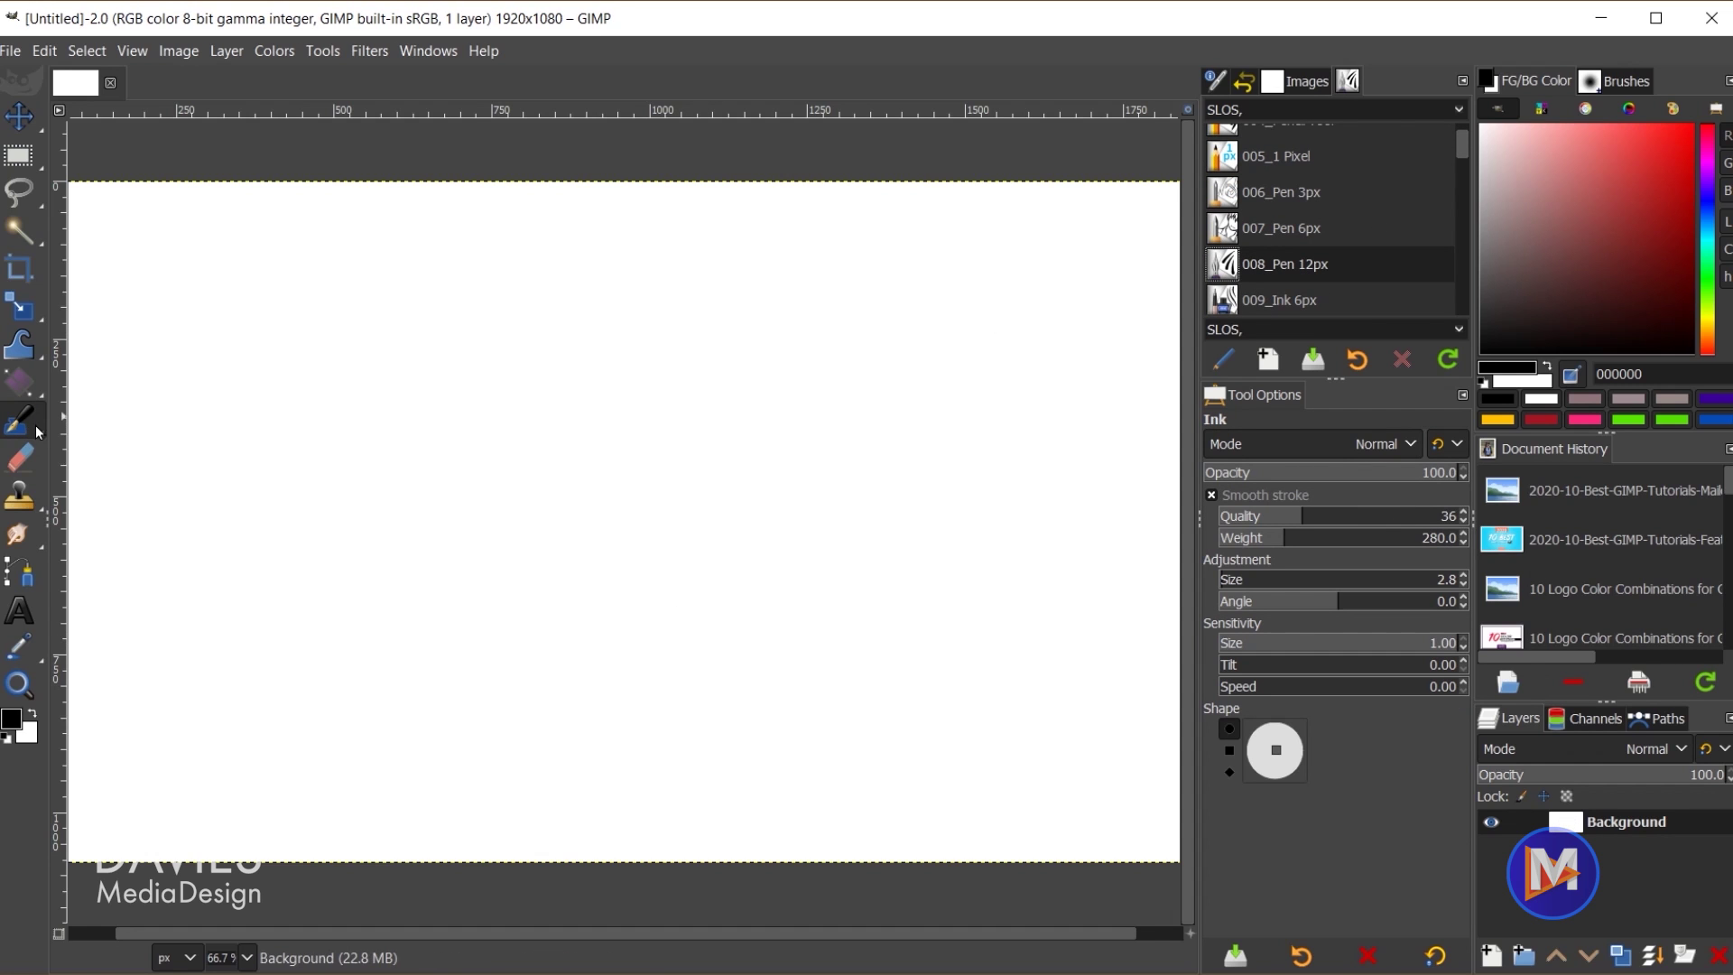
left_click_drag(489, 558, 1009, 303)
left_click_drag(794, 677, 964, 549)
- Fade the ink lines with 014_Soft Eraser, then scribble with the 033_Chalk preset
scroll(1291, 225, "down", 3)
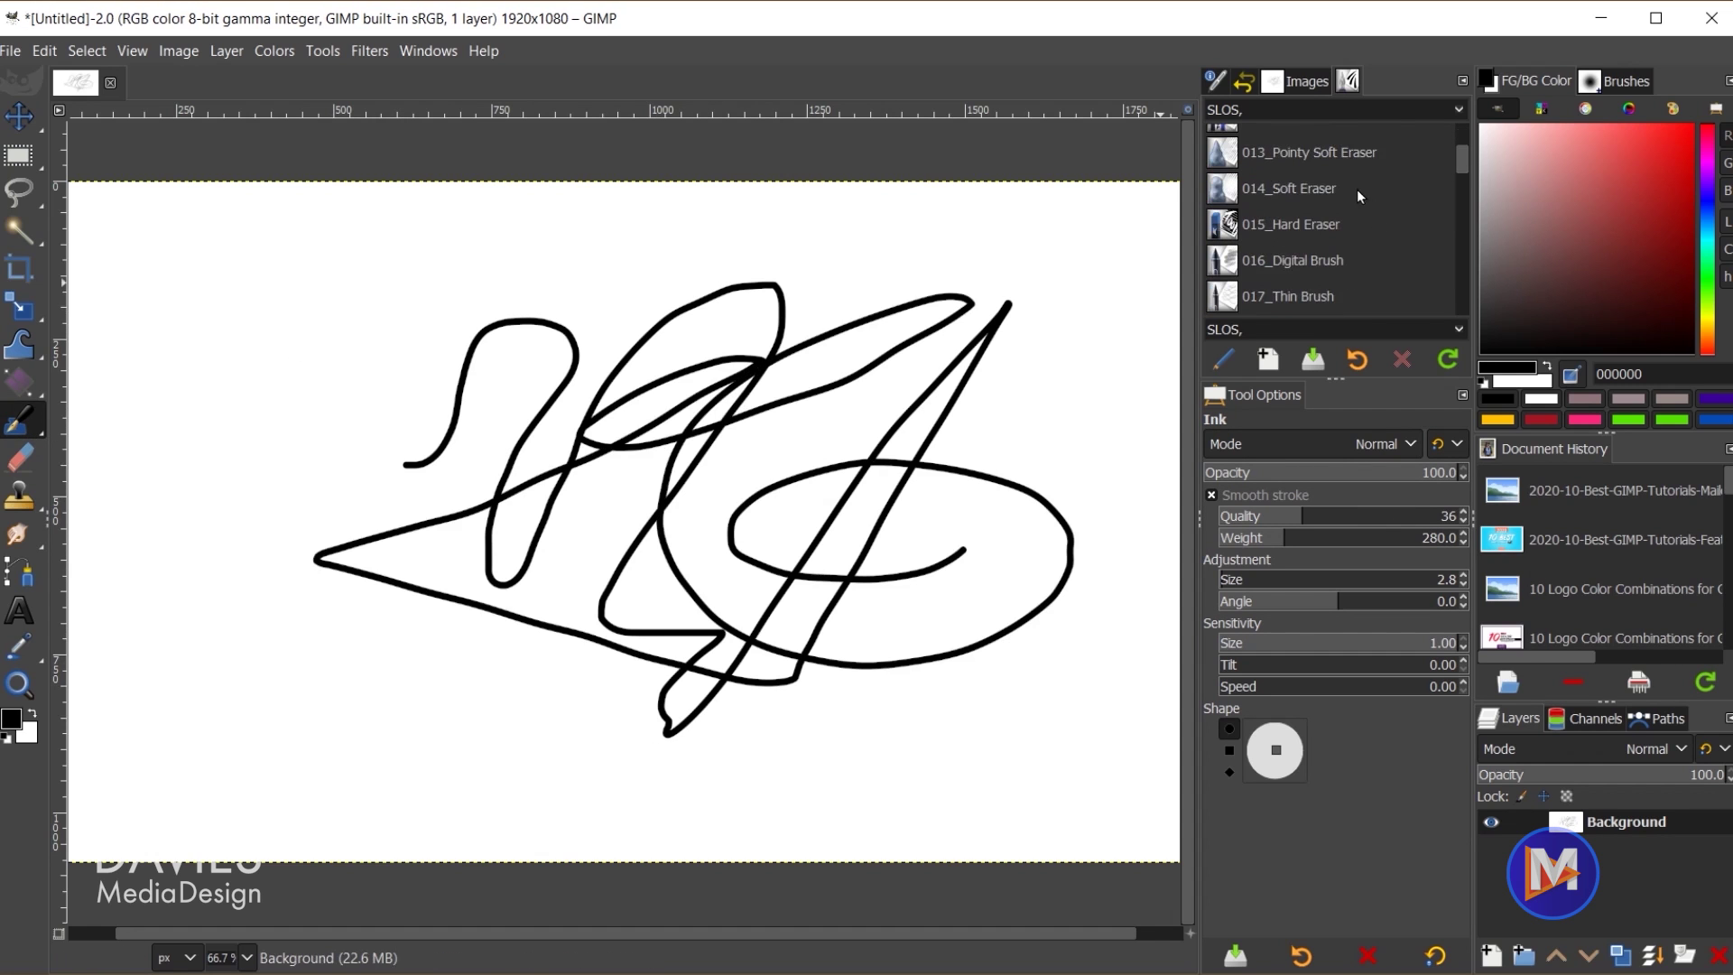
left_click(1289, 188)
mouse_move(578, 424)
left_mouse_down()
mouse_move(831, 301)
mouse_move(956, 356)
mouse_move(957, 470)
left_mouse_up()
scroll(1291, 207, "down", 5)
scroll(1288, 195, "up", 1)
left_click(1273, 190)
mouse_move(442, 343)
left_mouse_down()
mouse_move(510, 555)
mouse_move(415, 722)
left_mouse_up()
- Set the presets' Preview Size to Large and display them as a grid
left_click(1462, 82)
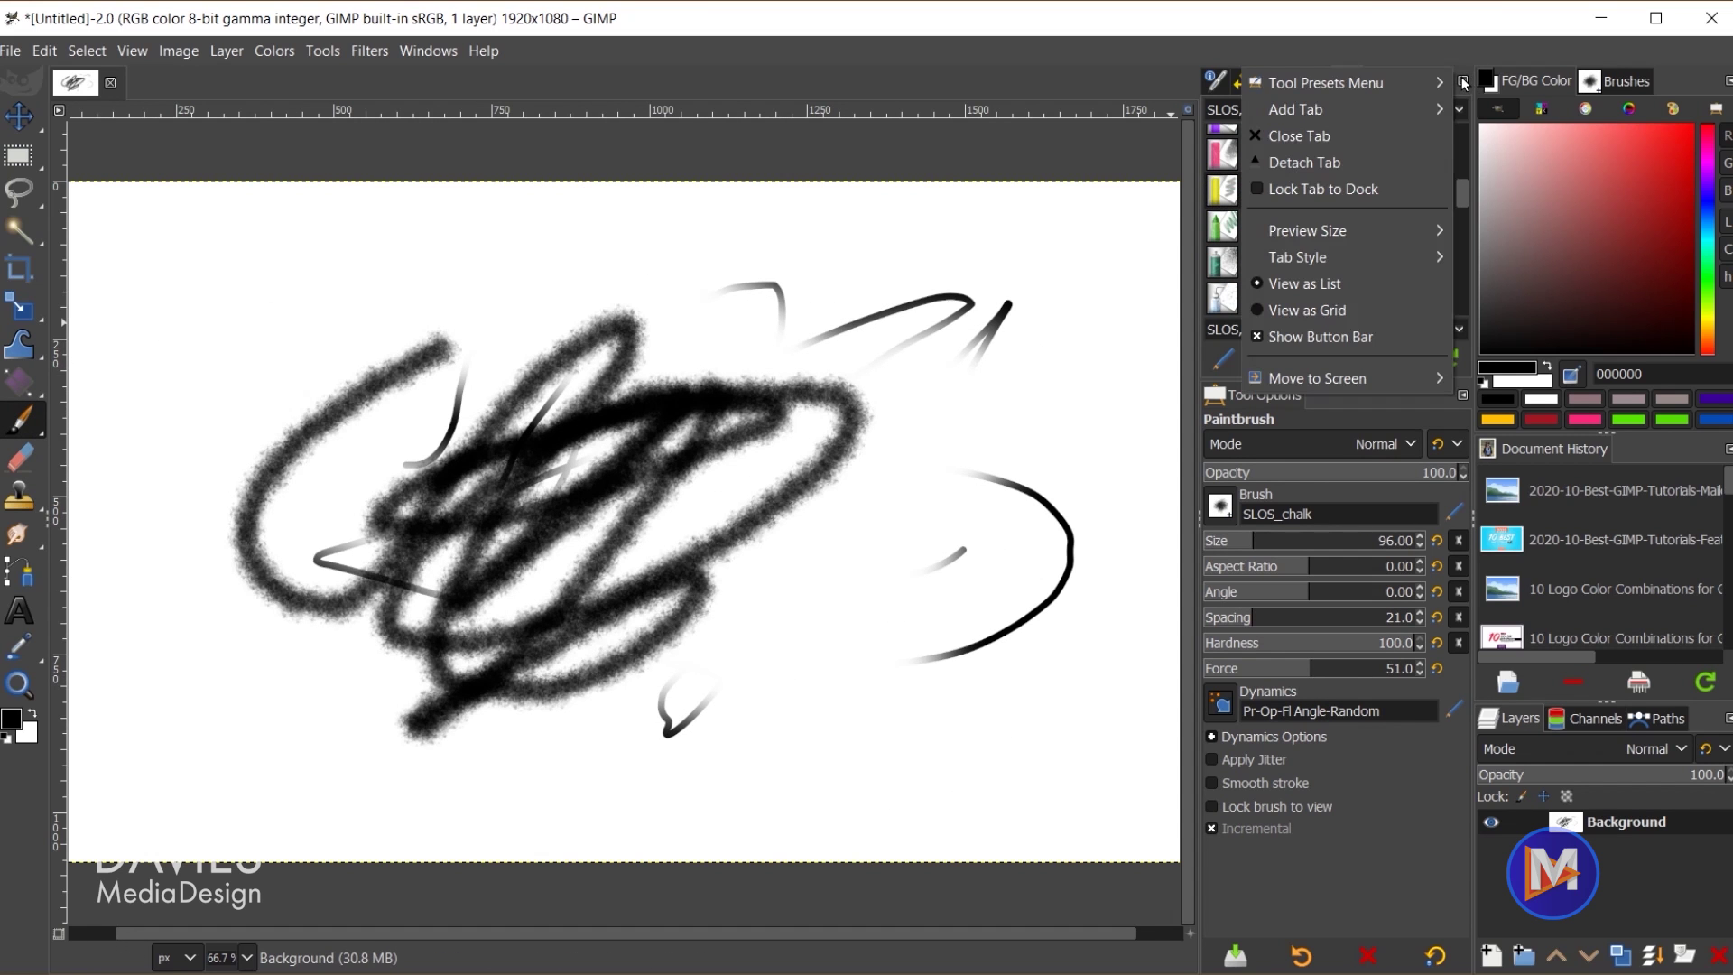
mouse_move(1362, 226)
left_click(1526, 332)
left_click(1463, 81)
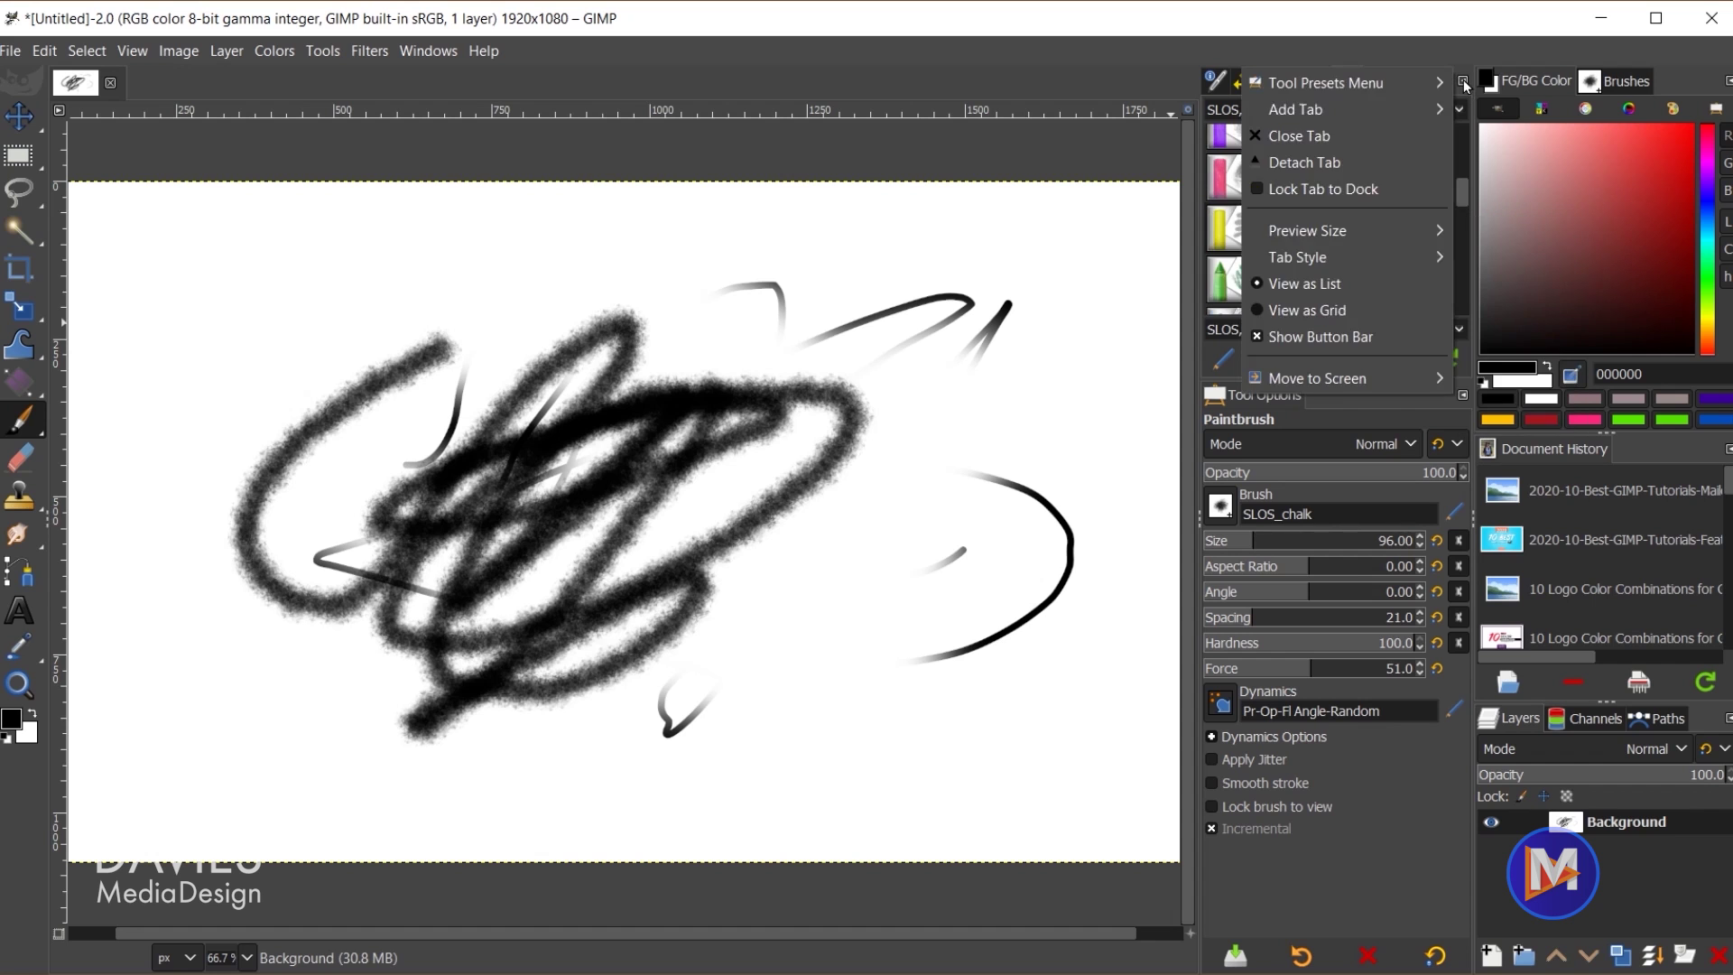
left_click(1334, 309)
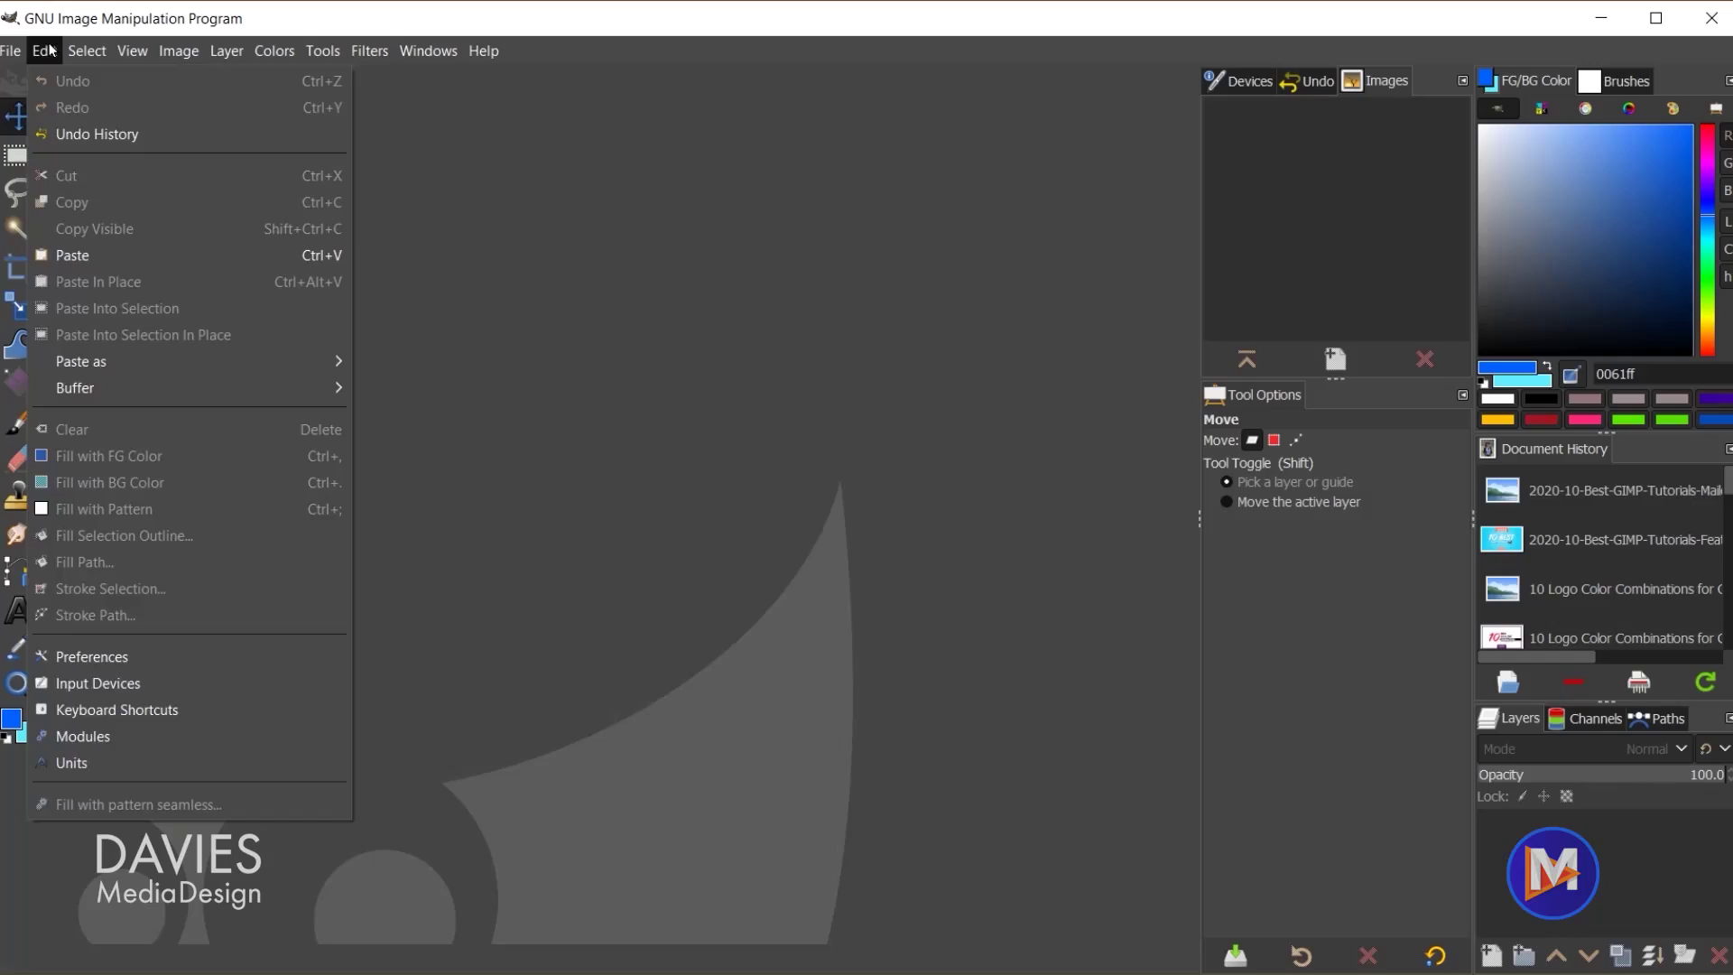
- Open Preferences at the Folders page and expand it to list Brushes, Dynamics and other subfolders
left_click(117, 657)
left_click(361, 684)
double_click(362, 688)
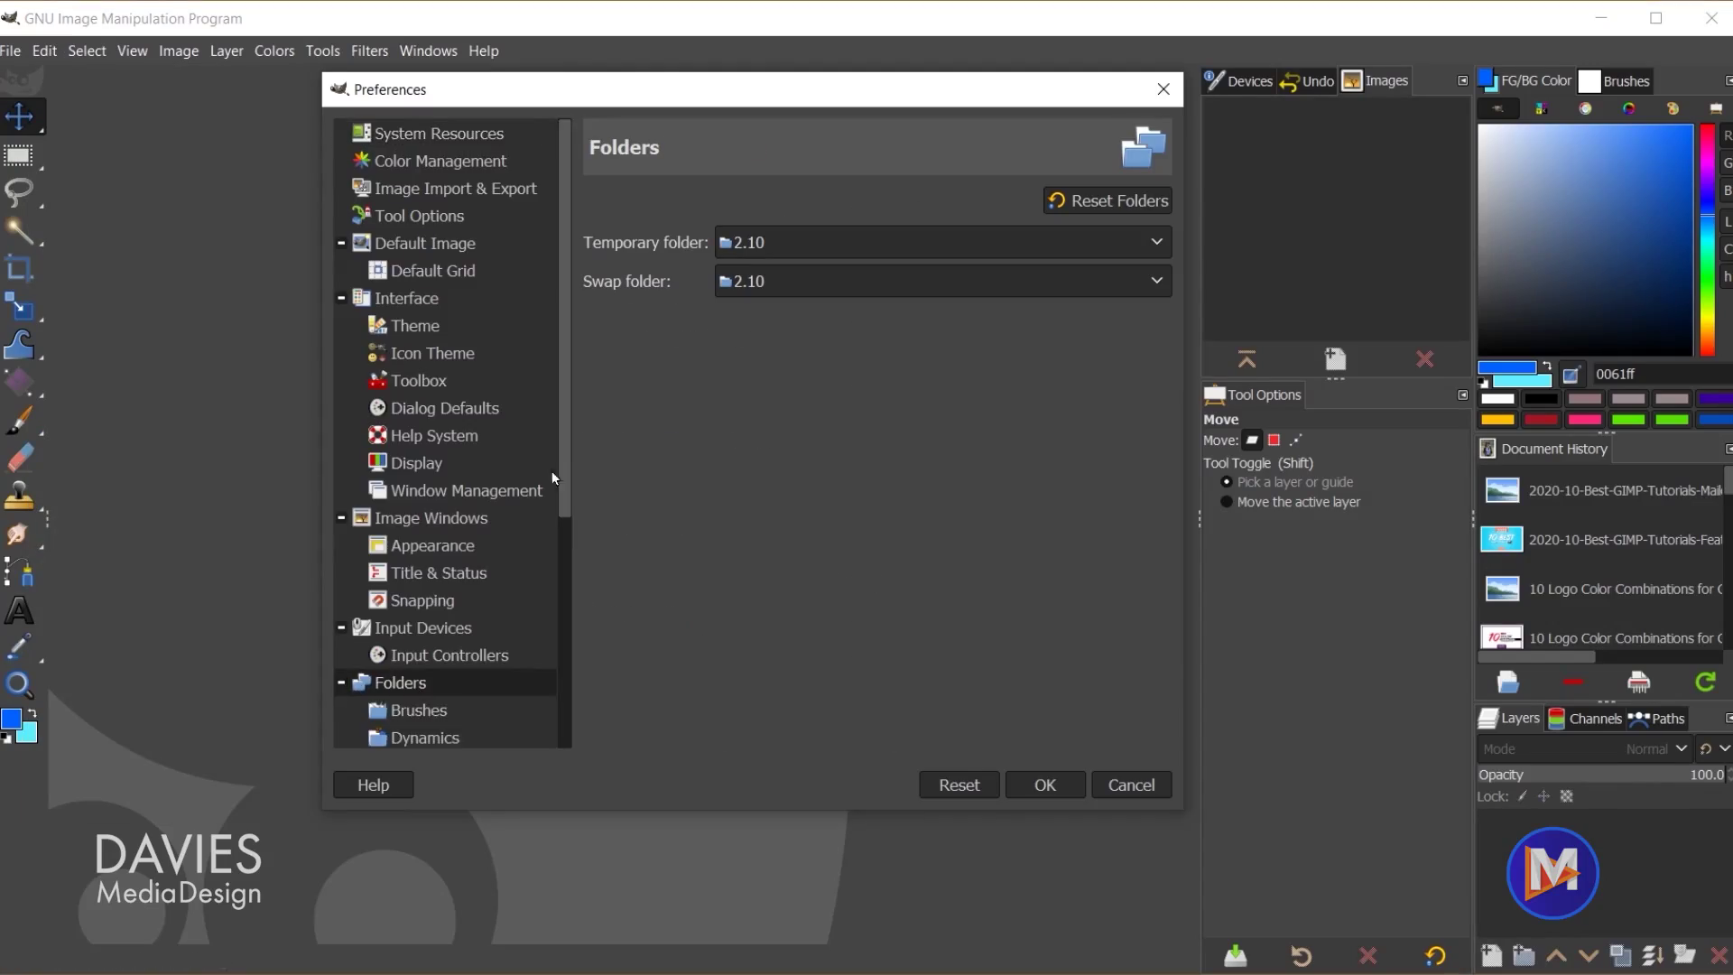
scroll(523, 488, "down", 5)
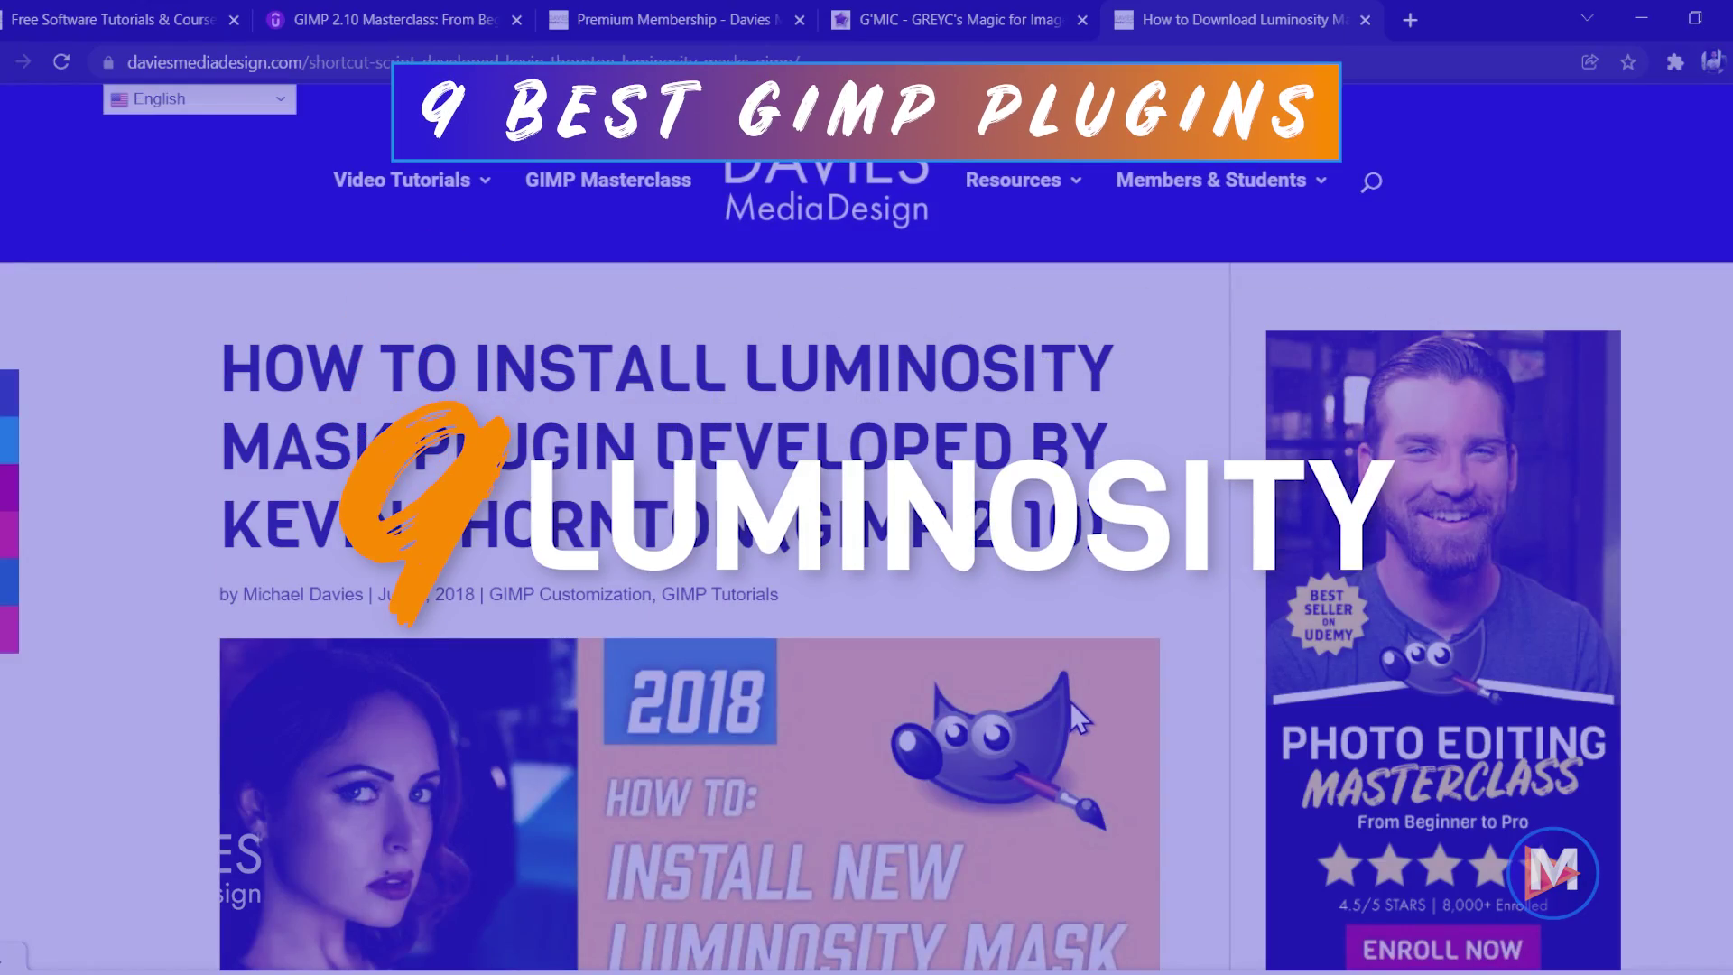
- Brighten the Black Canyon image to about 0.111 with slightly raised contrast
scroll(1074, 701, "down", 6)
scroll(1168, 696, "up", 6)
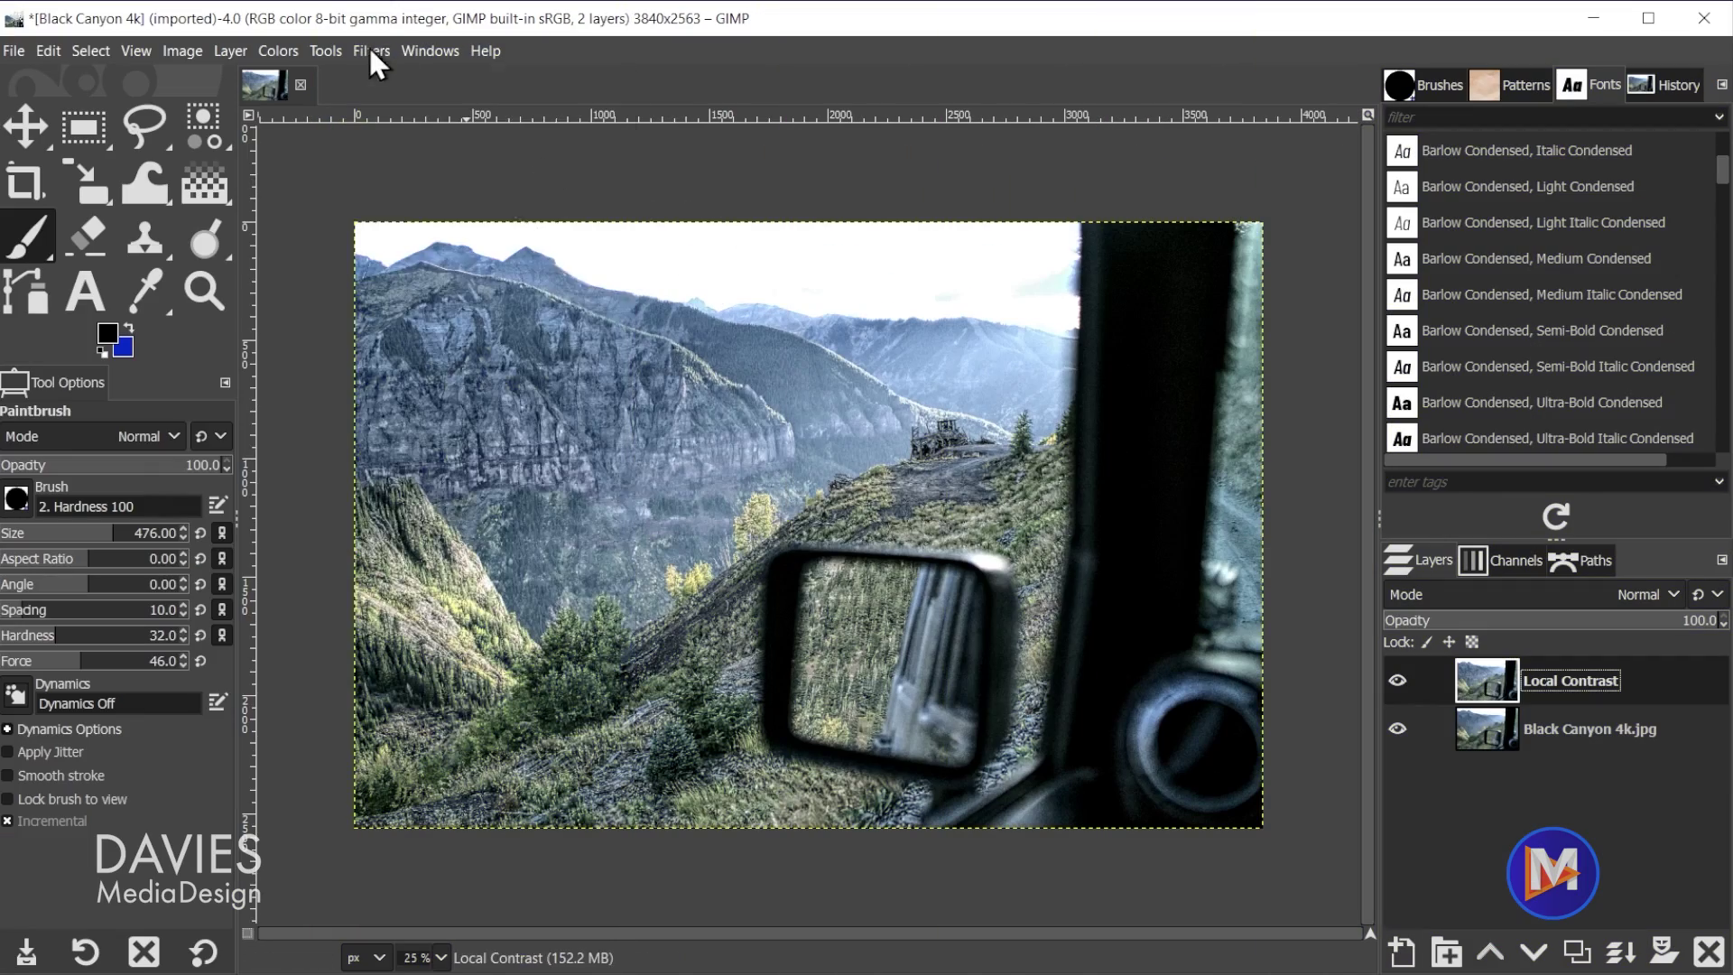
left_click(370, 50)
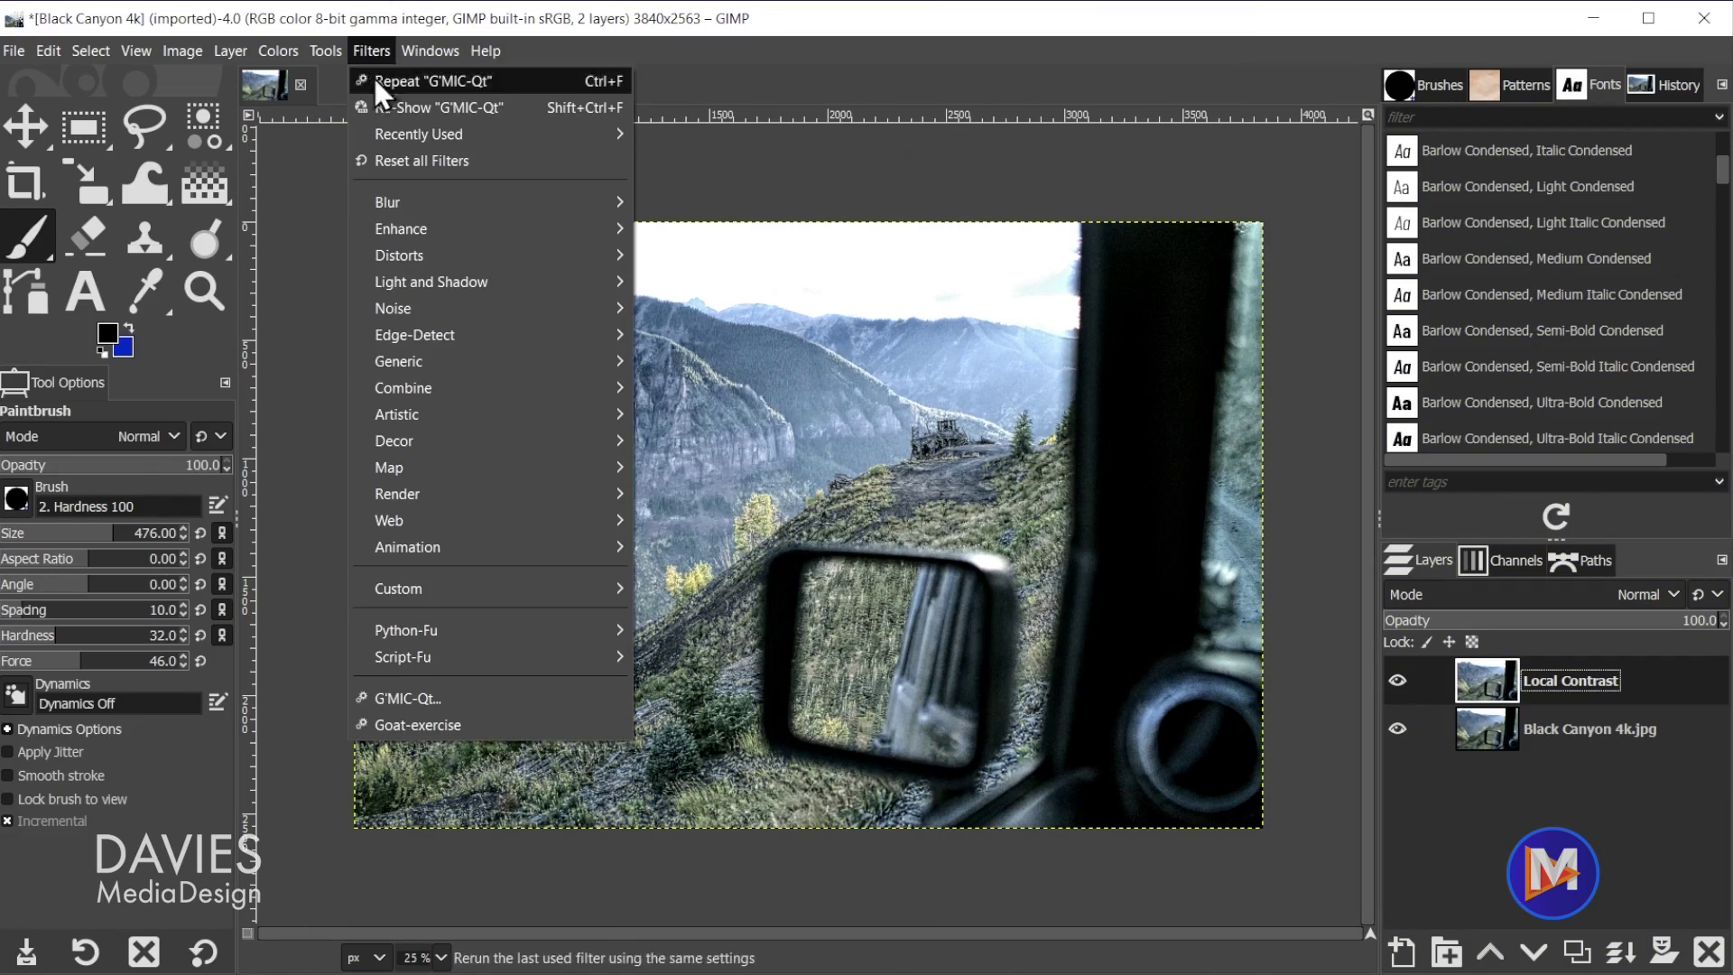
mouse_move(435, 359)
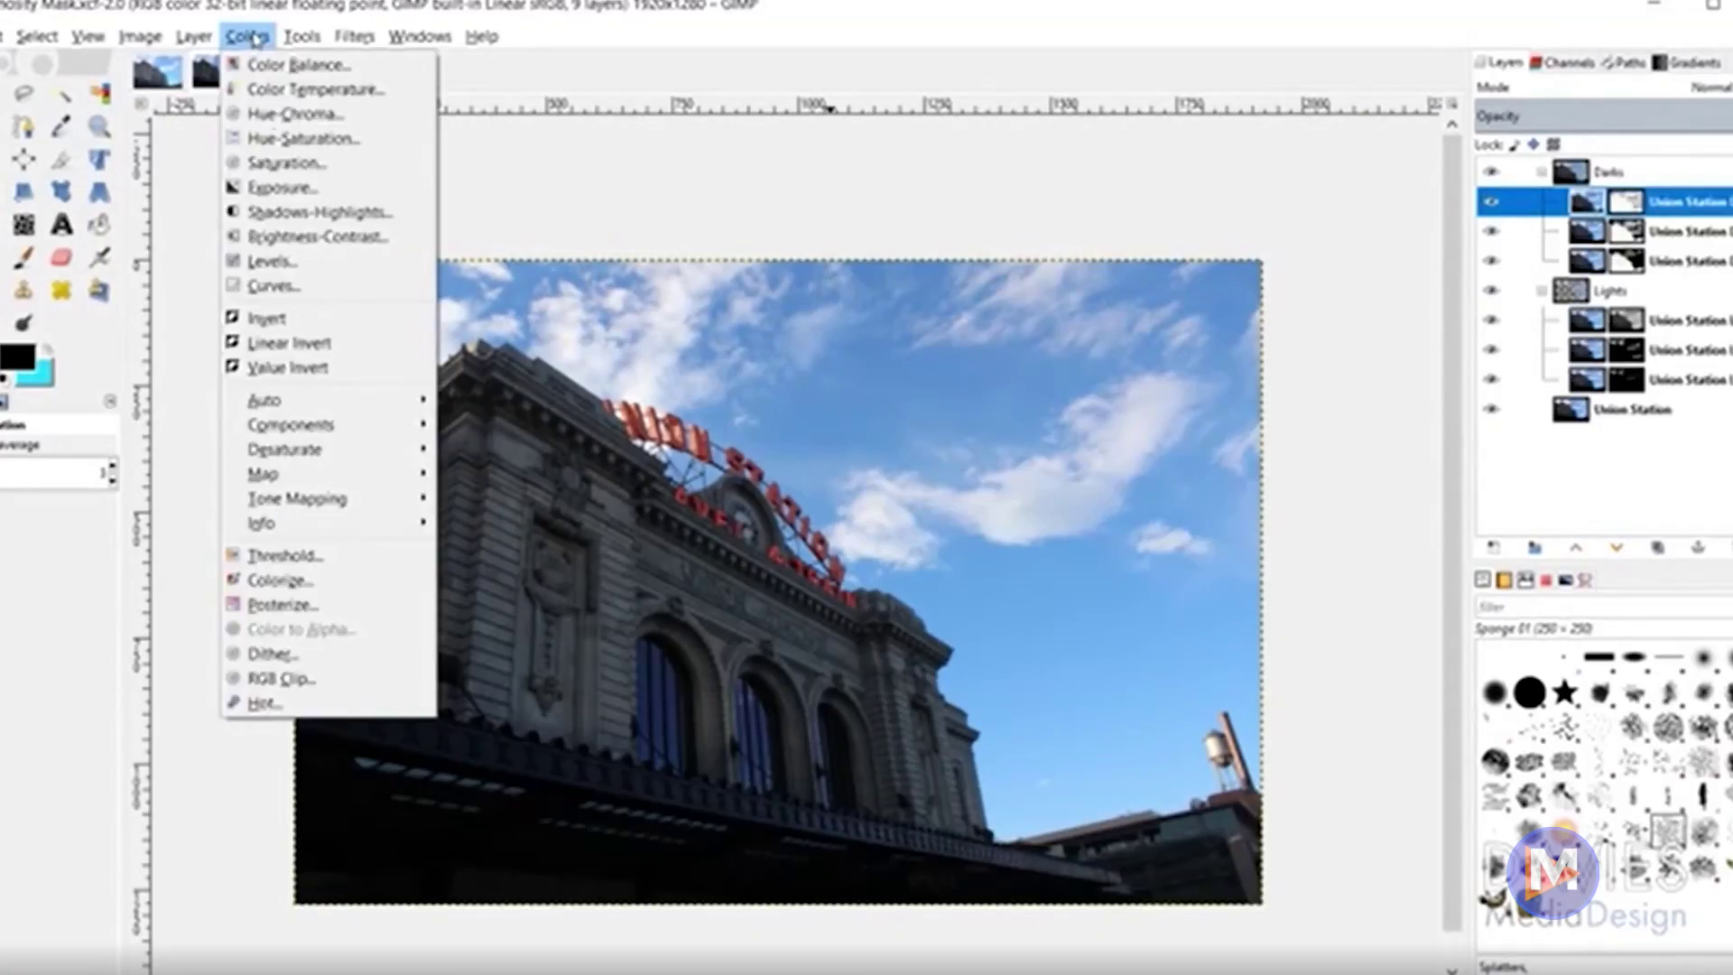
key("b")
left_click_drag(1528, 264, 1563, 271)
left_click(1540, 314)
left_click(1581, 443)
- Reapply Brightness-Contrast with brightness 0.142 and contrast 0.035
key("alt+c")
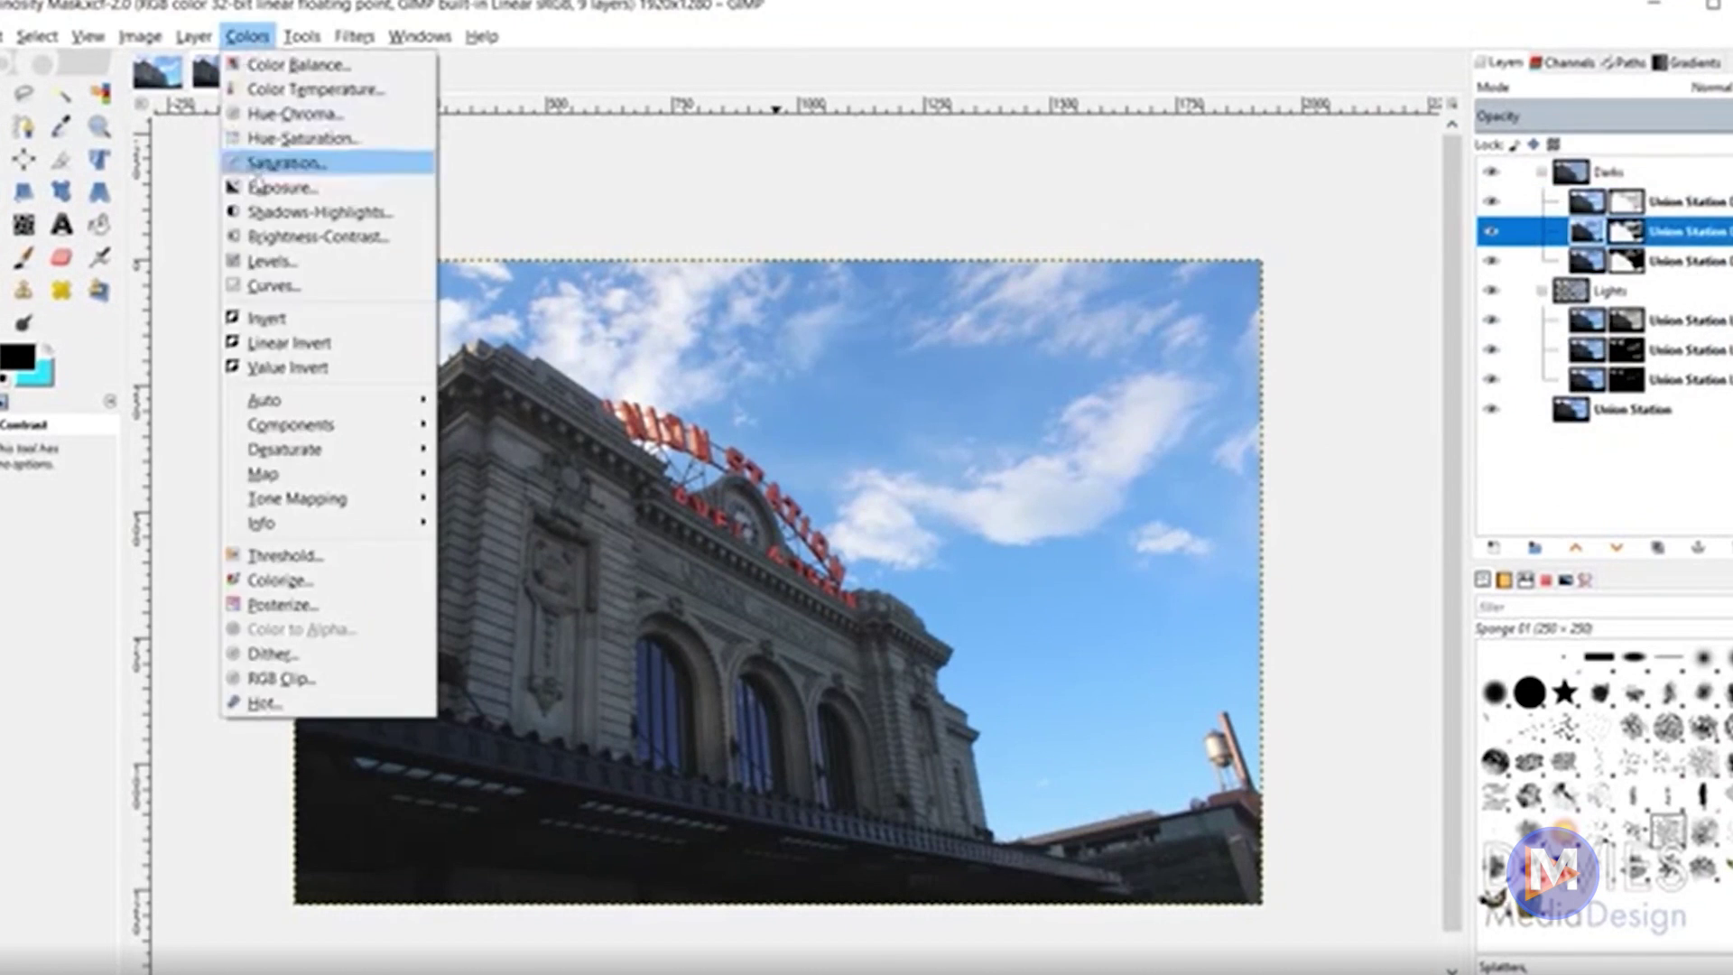
key("b")
left_click_drag(1582, 263, 1576, 267)
left_click_drag(1431, 341, 1443, 345)
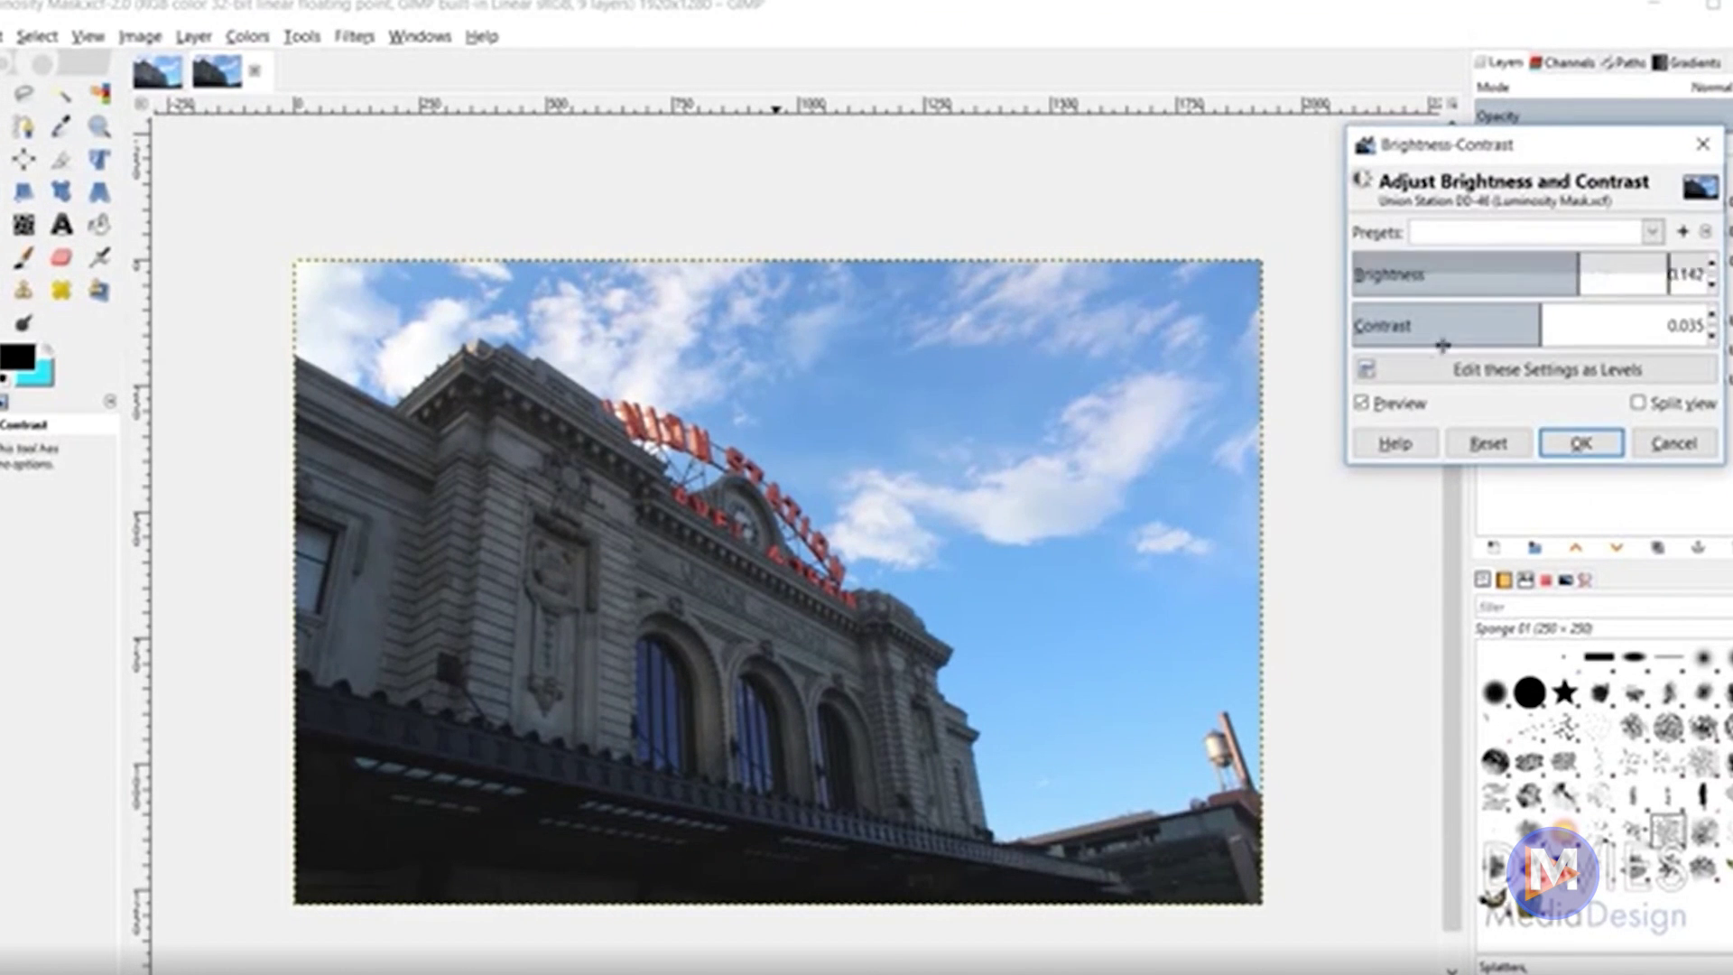
left_click(1581, 443)
- Apply another Brightness-Contrast pass with brightness set to 0.116
left_click(247, 36)
left_click(271, 234)
left_click_drag(1557, 271, 1572, 269)
left_click(1582, 443)
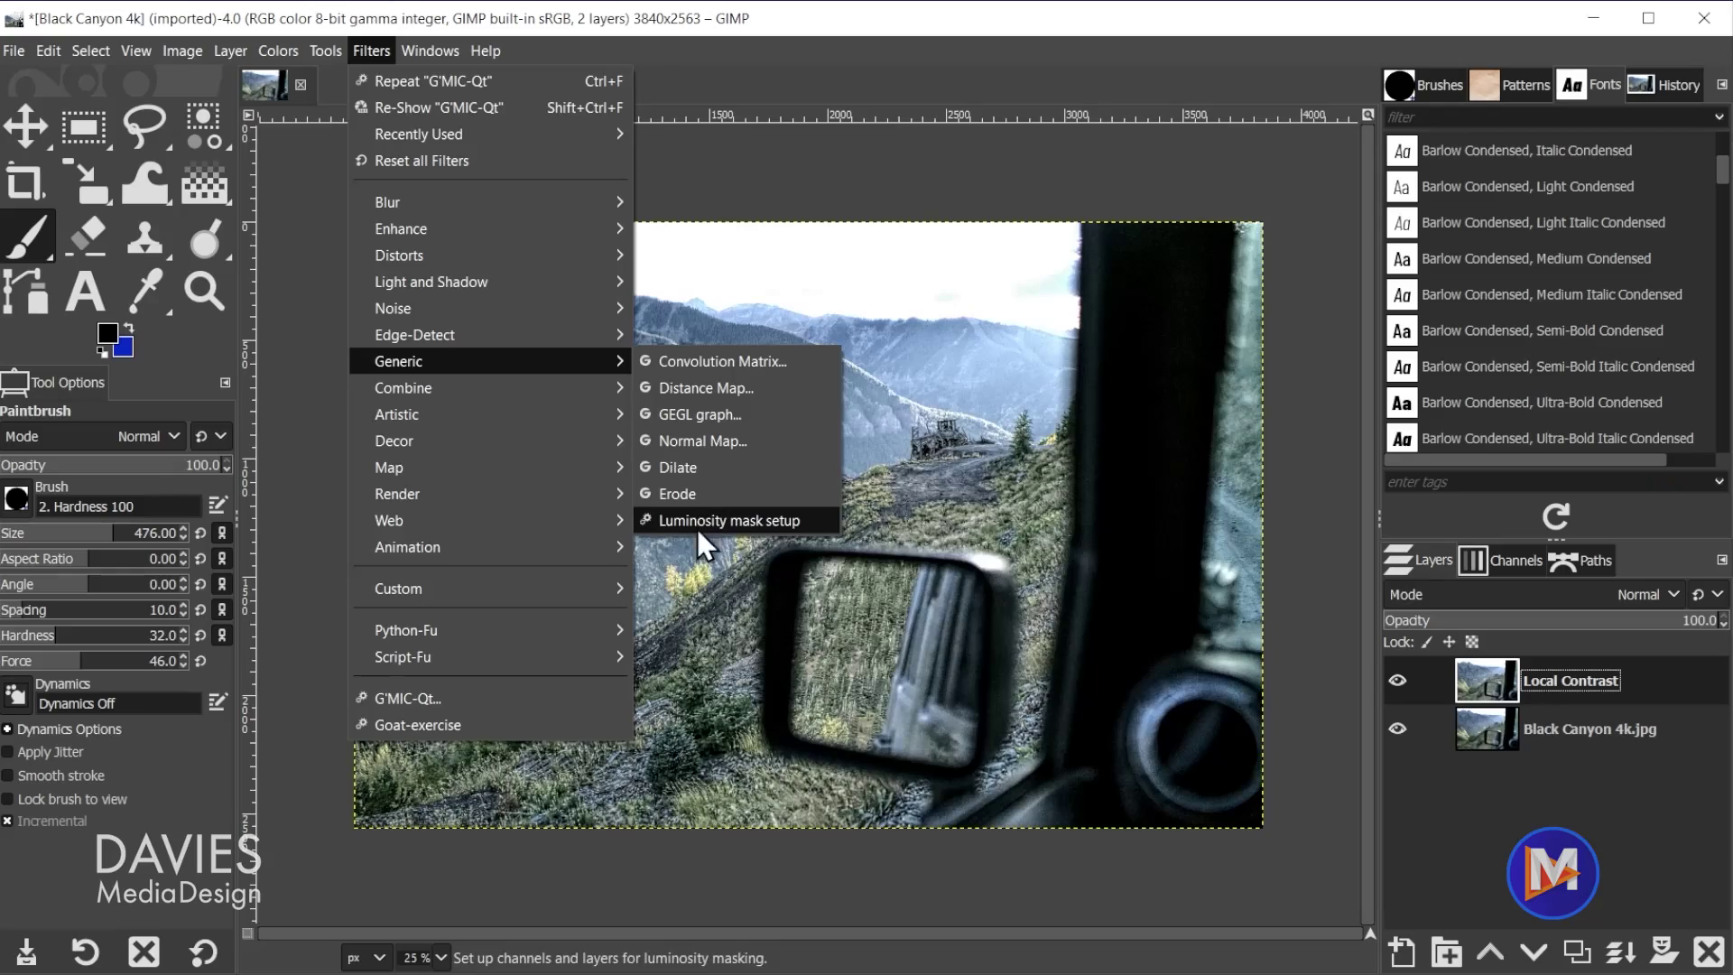
- Run the Luminosity mask setup, expand the Lights group and select the LL layer's mask
left_click(713, 522)
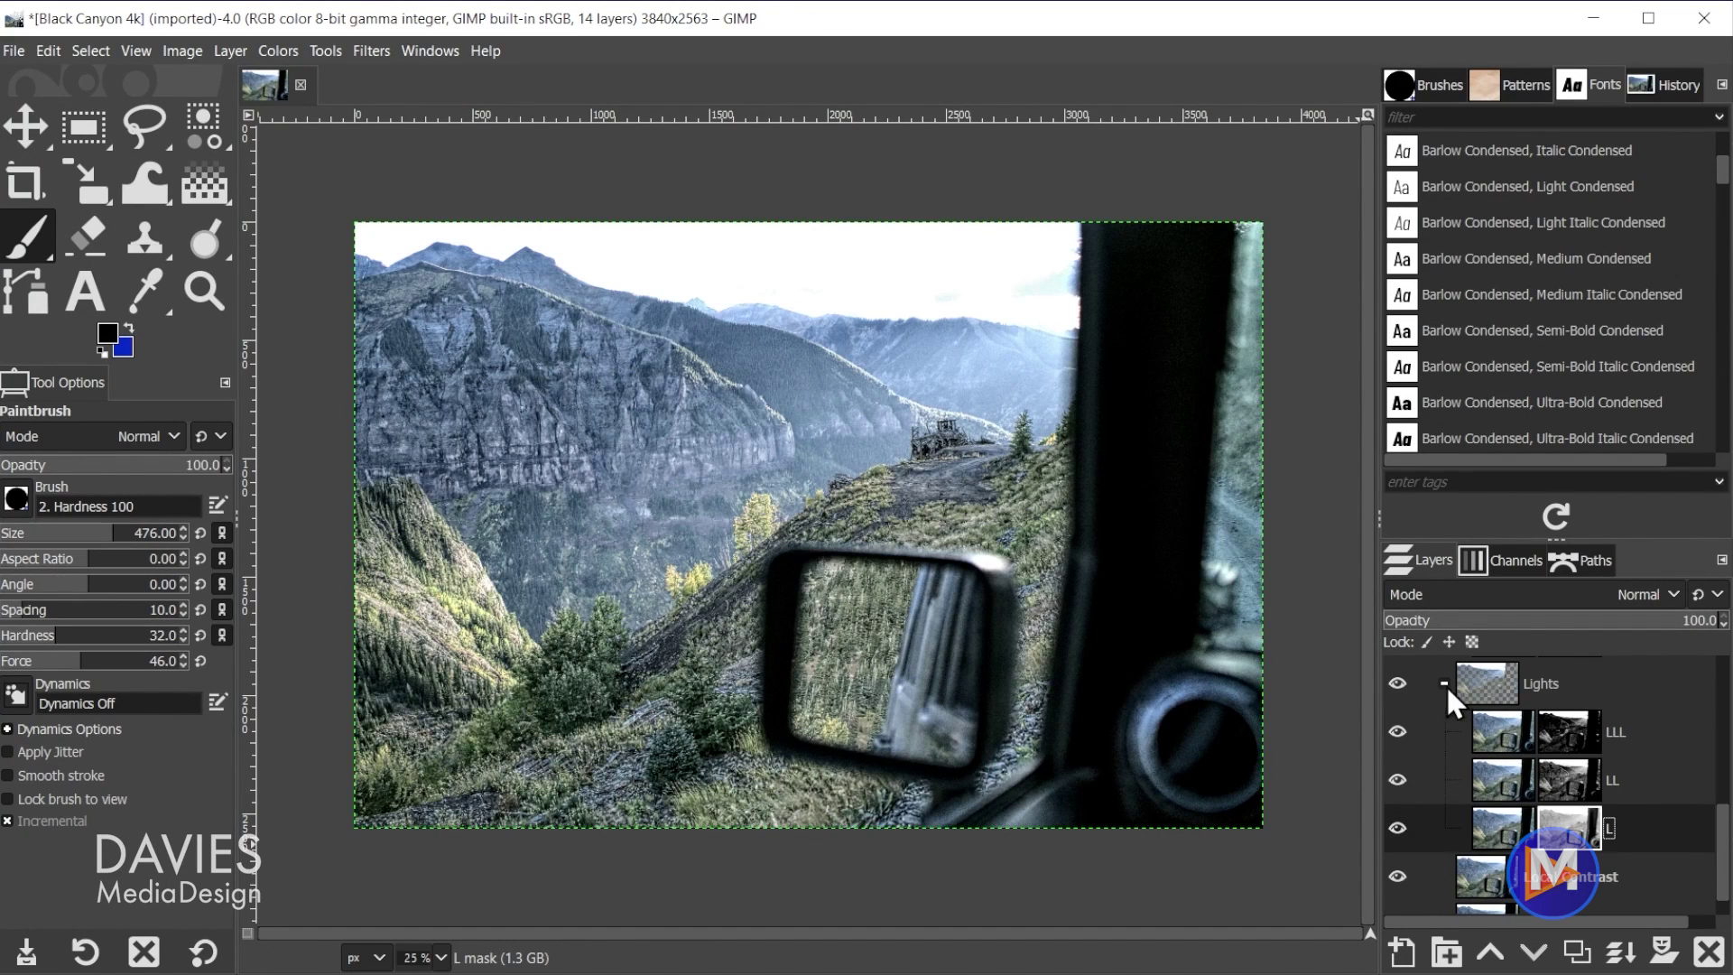
left_click(1445, 684)
scroll(1670, 809, "up", 2)
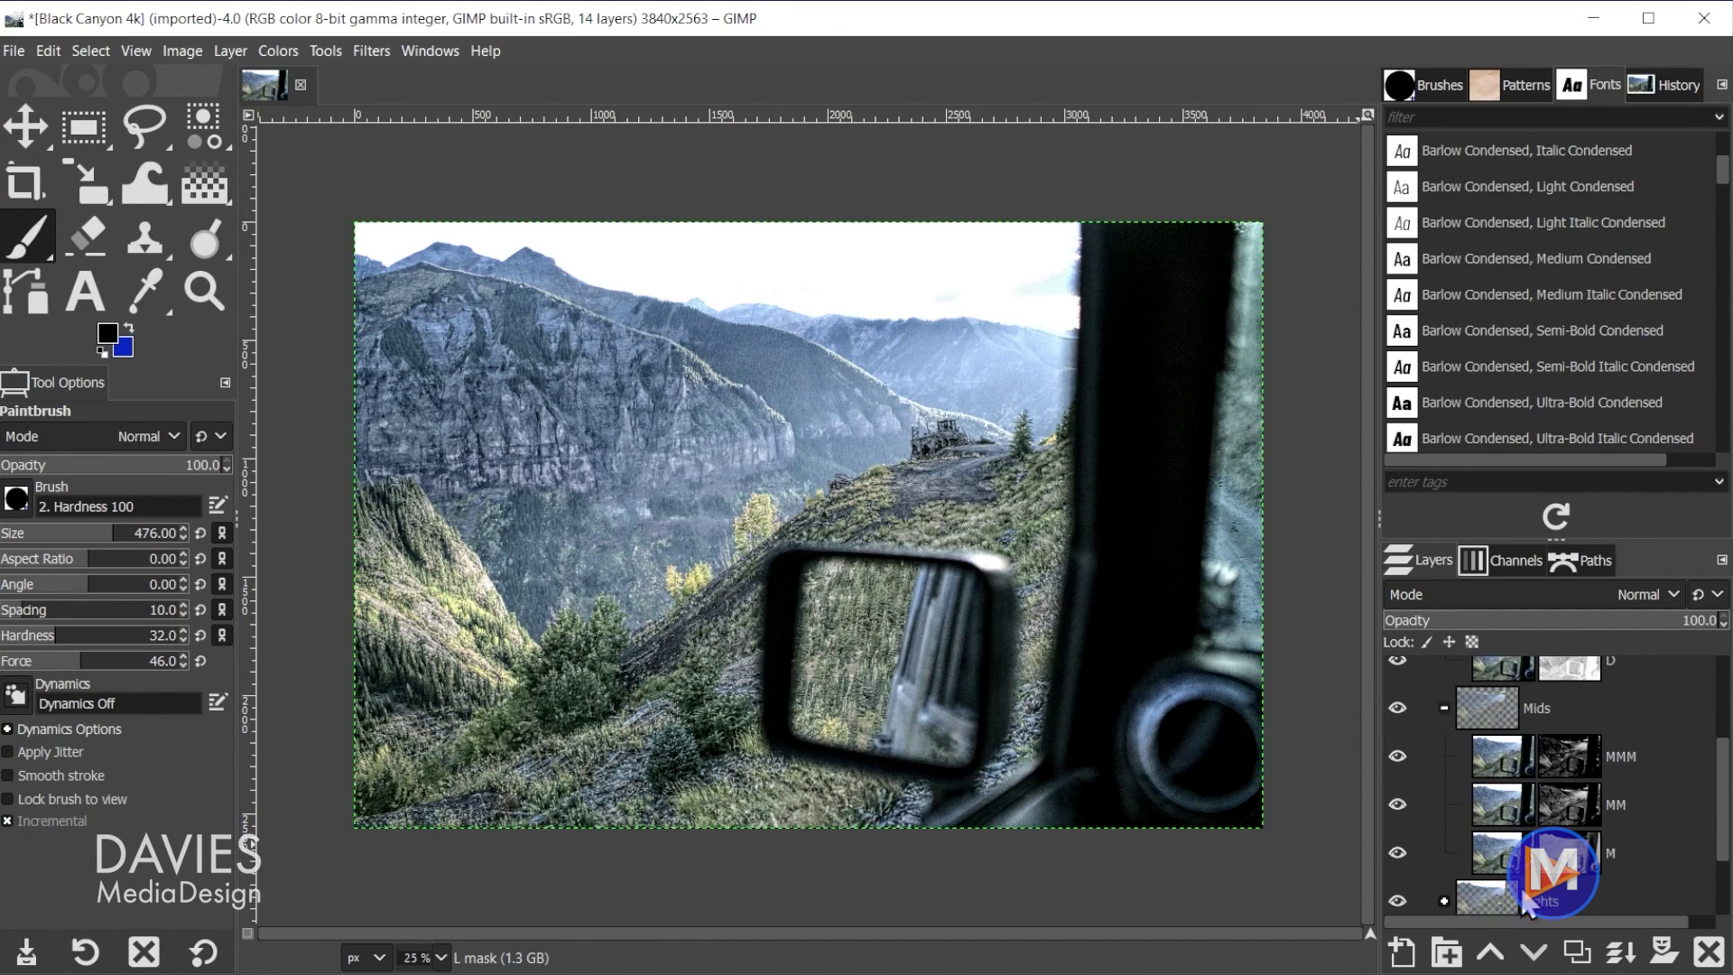
scroll(1526, 903, "down", 1)
left_click(1443, 793)
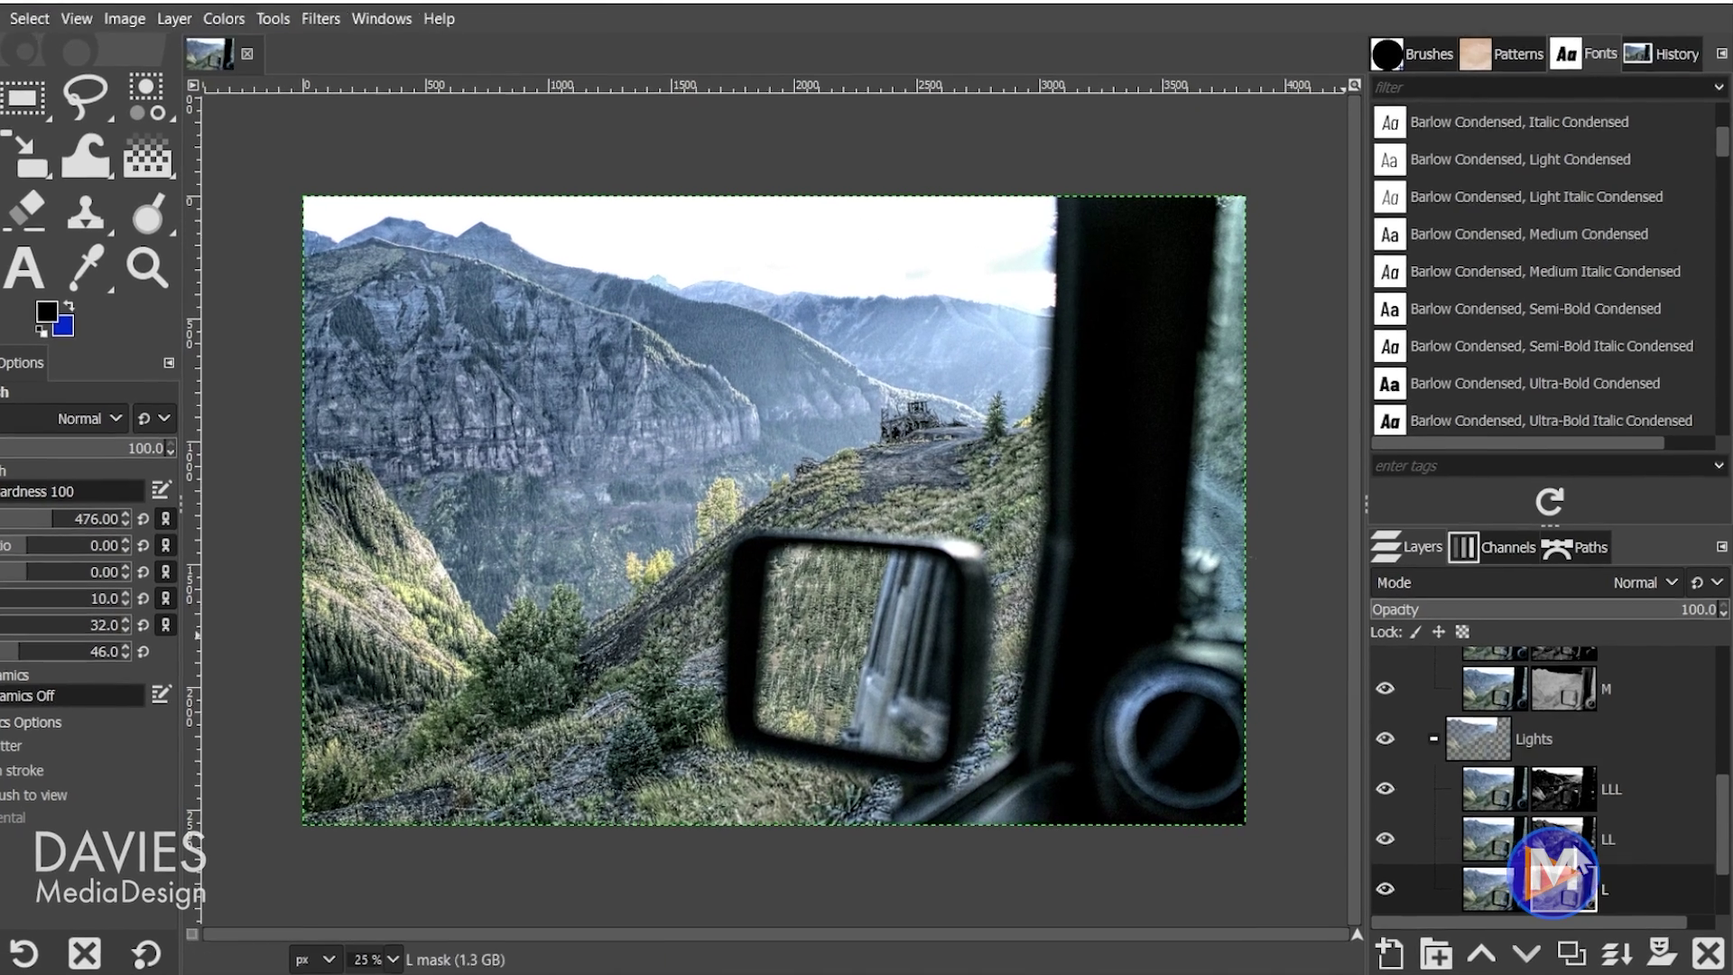
left_click(1569, 840)
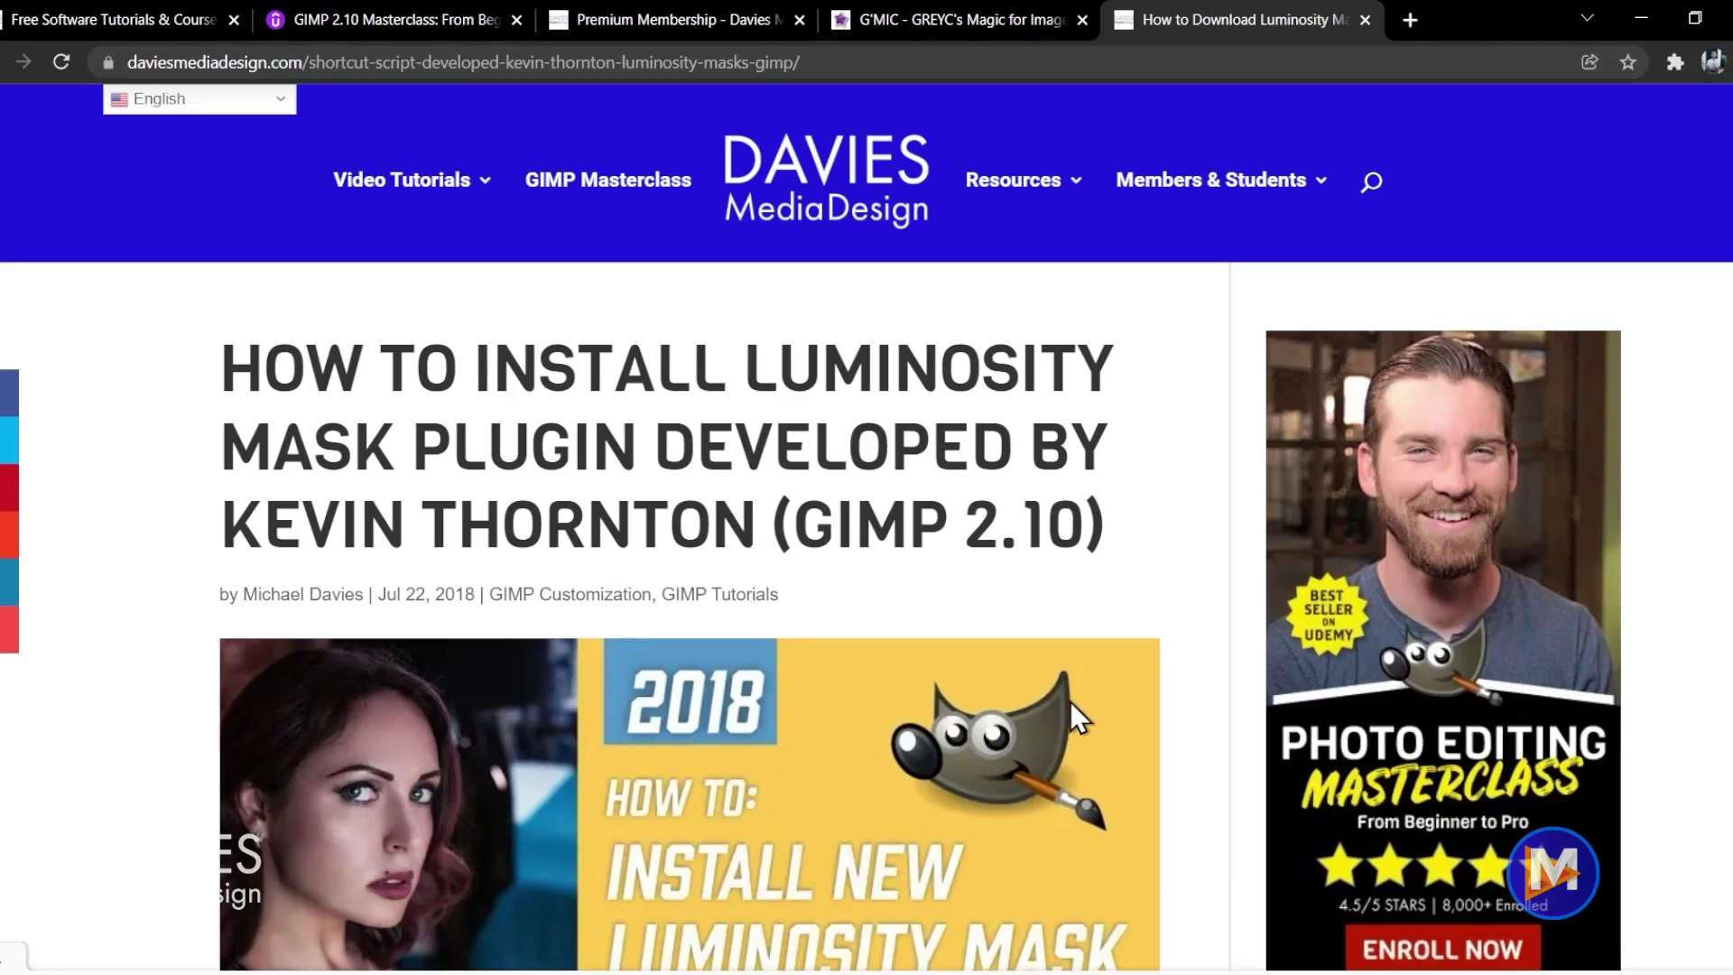
scroll(1071, 701, "down", 4)
scroll(1168, 695, "up", 1)
scroll(1170, 697, "up", 3)
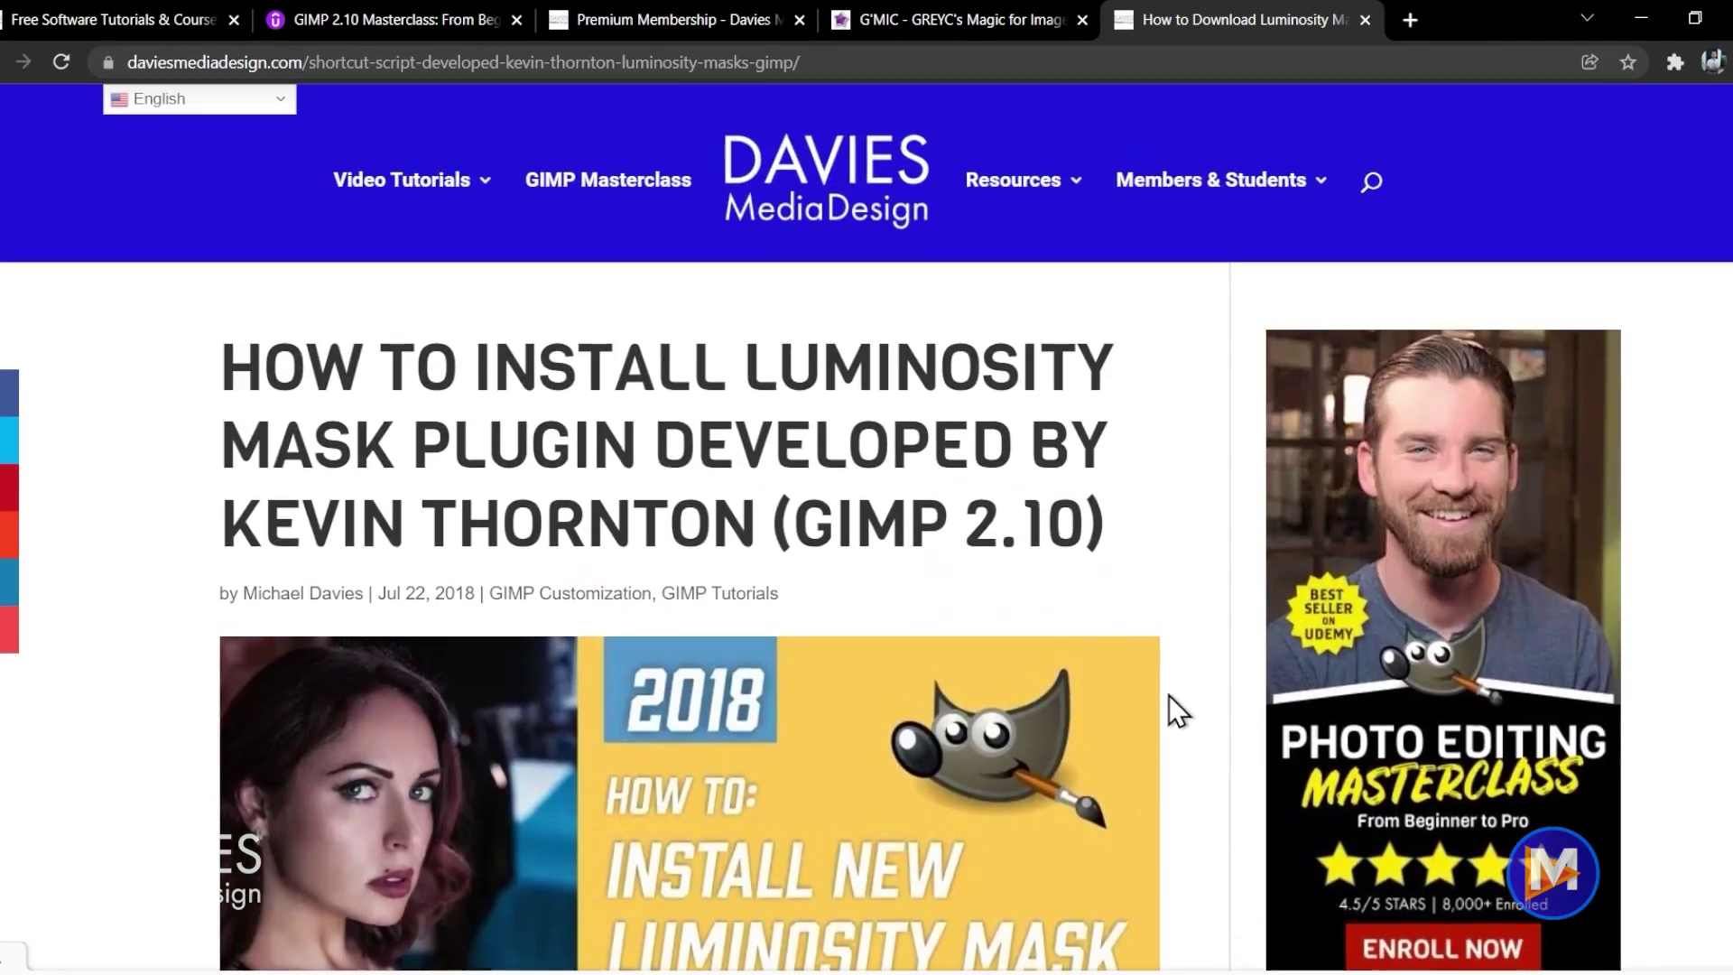